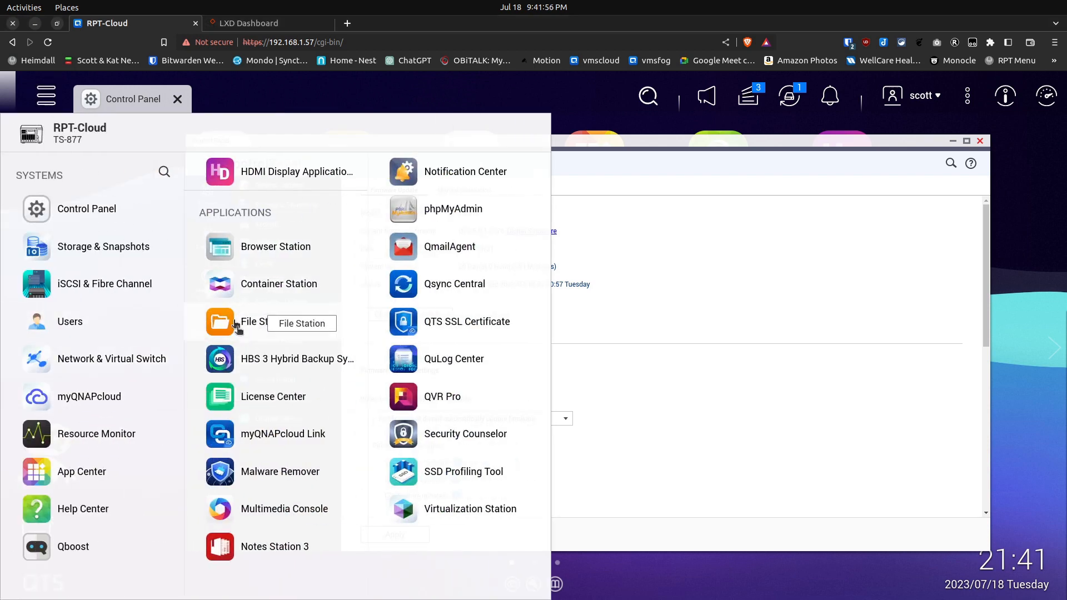
Open Container Station through the App Center, close the App Center, and check Container Station's version information
click(63, 472)
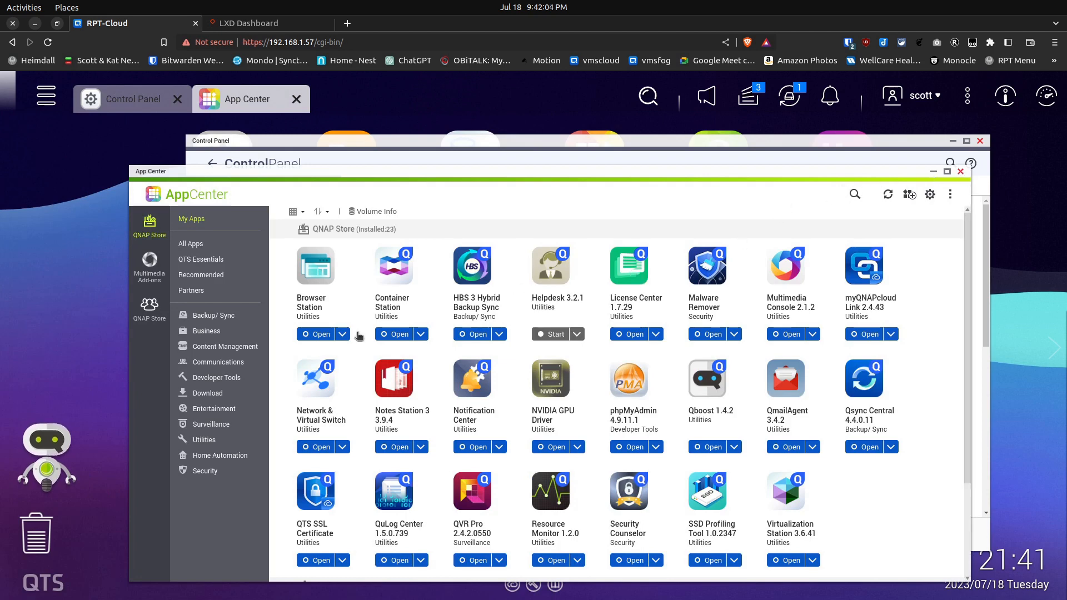
click(396, 334)
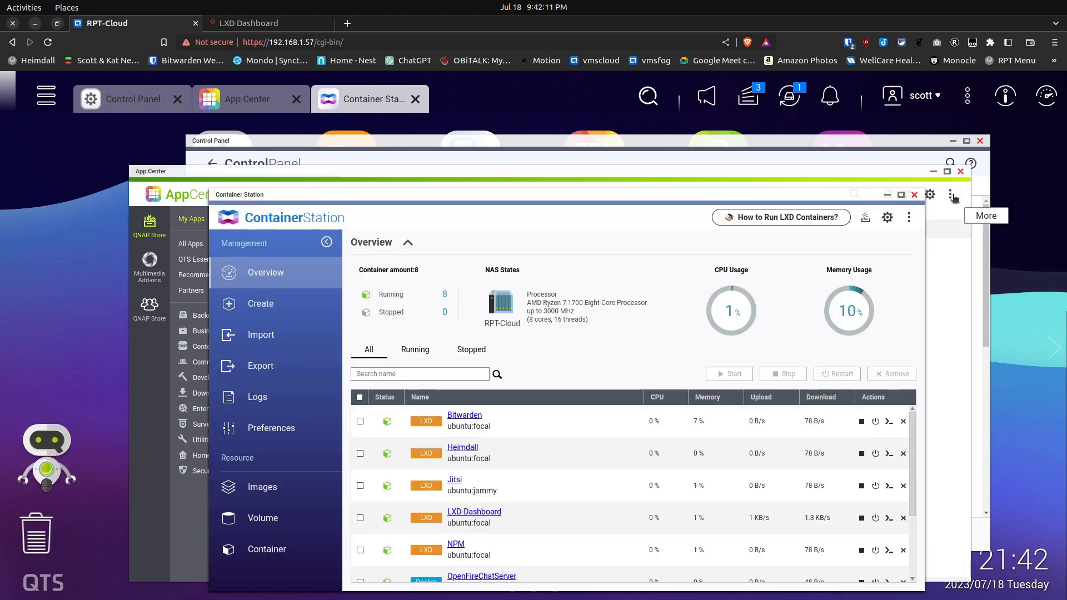
click(950, 194)
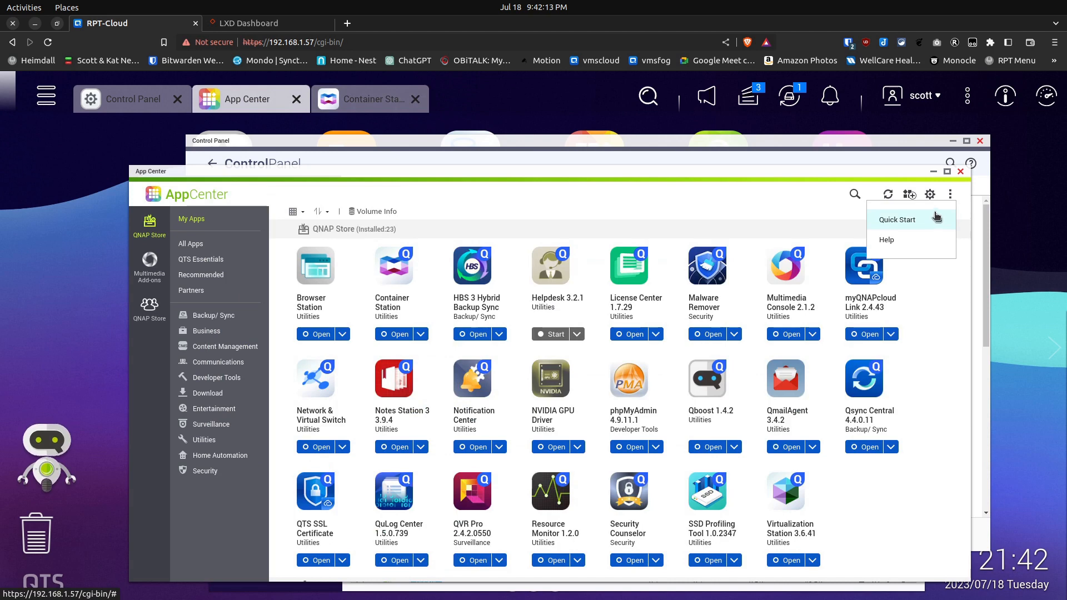
click(961, 171)
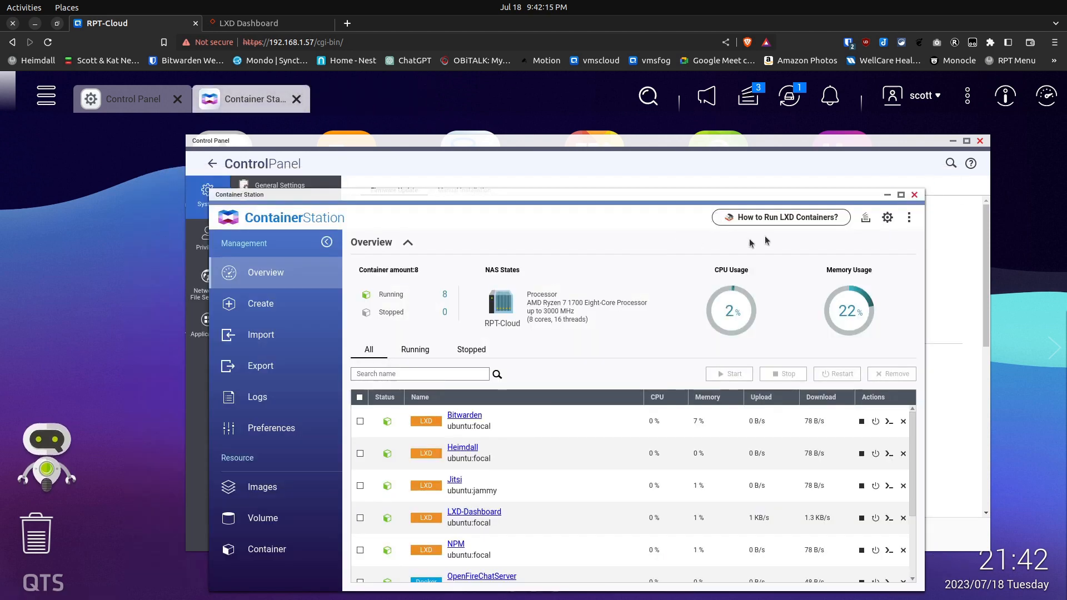
click(908, 218)
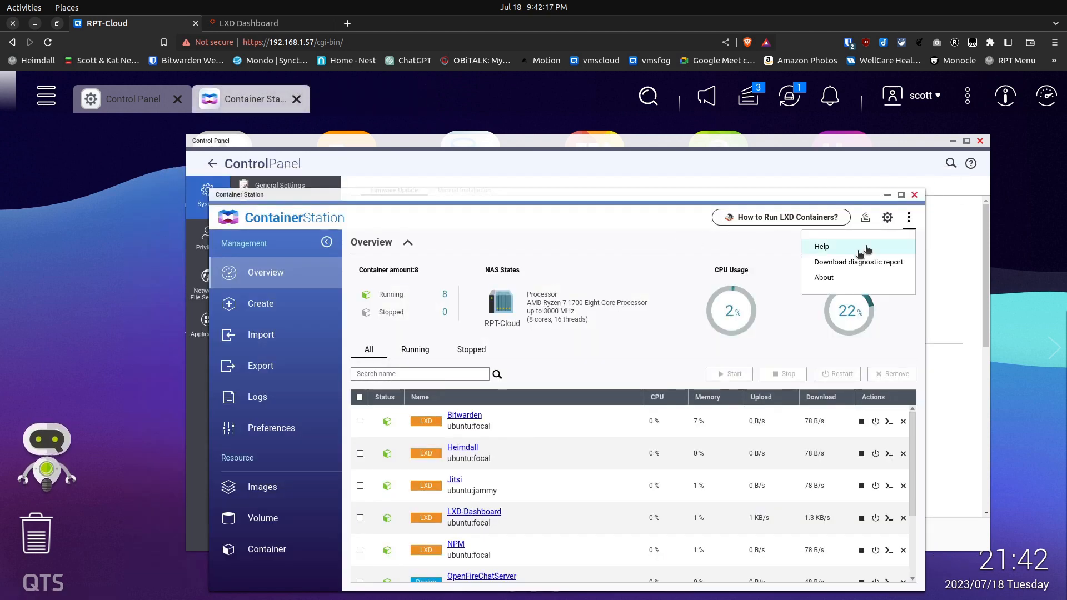
click(824, 277)
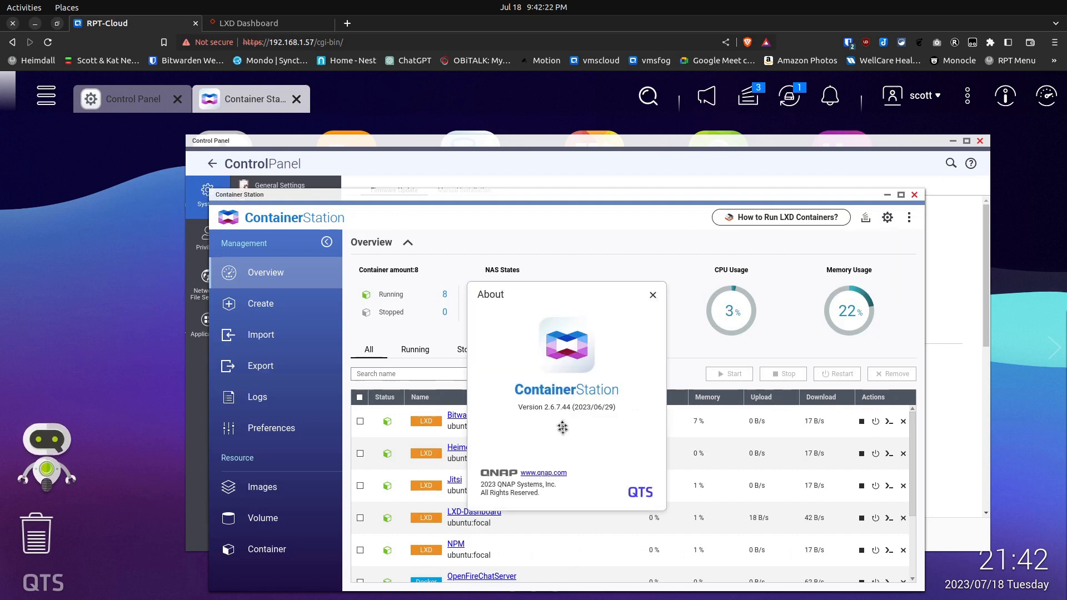
click(653, 296)
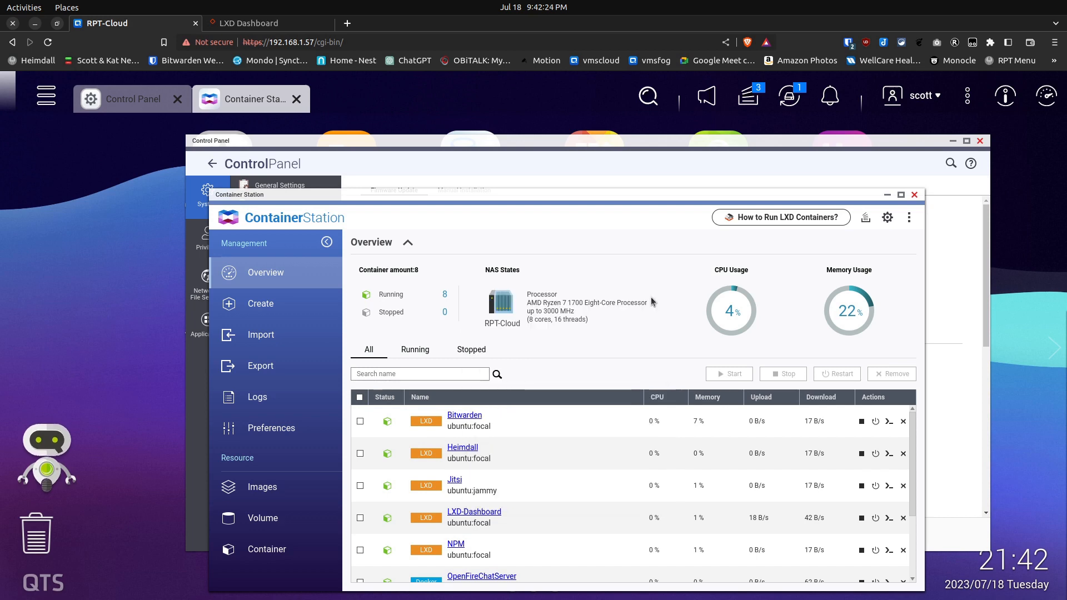
Check for firmware updates and start the feature update to QTS 5.1.0.2444 with automatic restart, without restarting the NAS beforehand
click(489, 146)
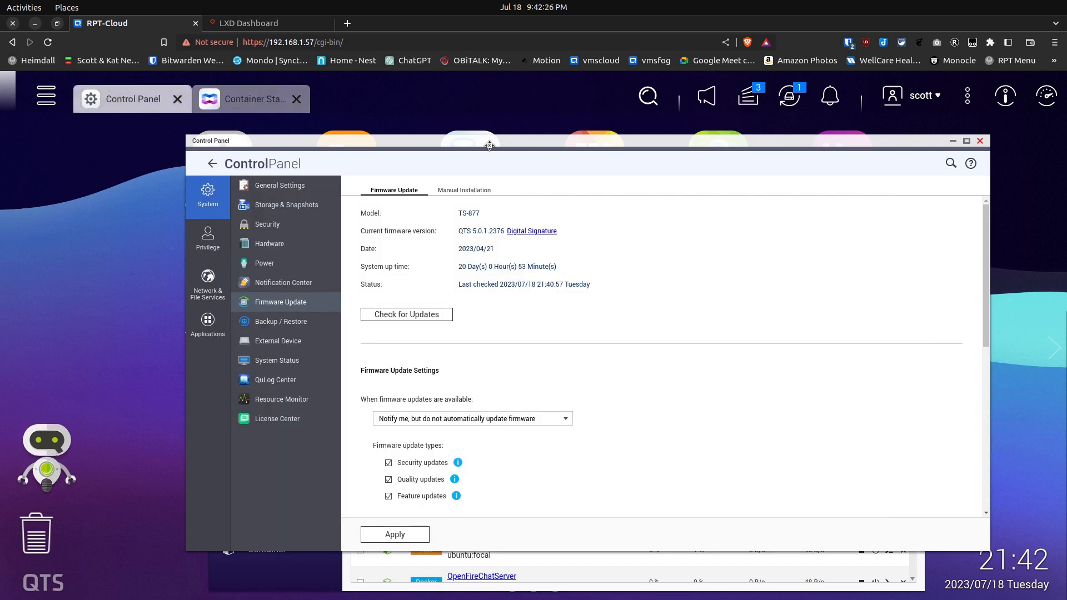
click(427, 315)
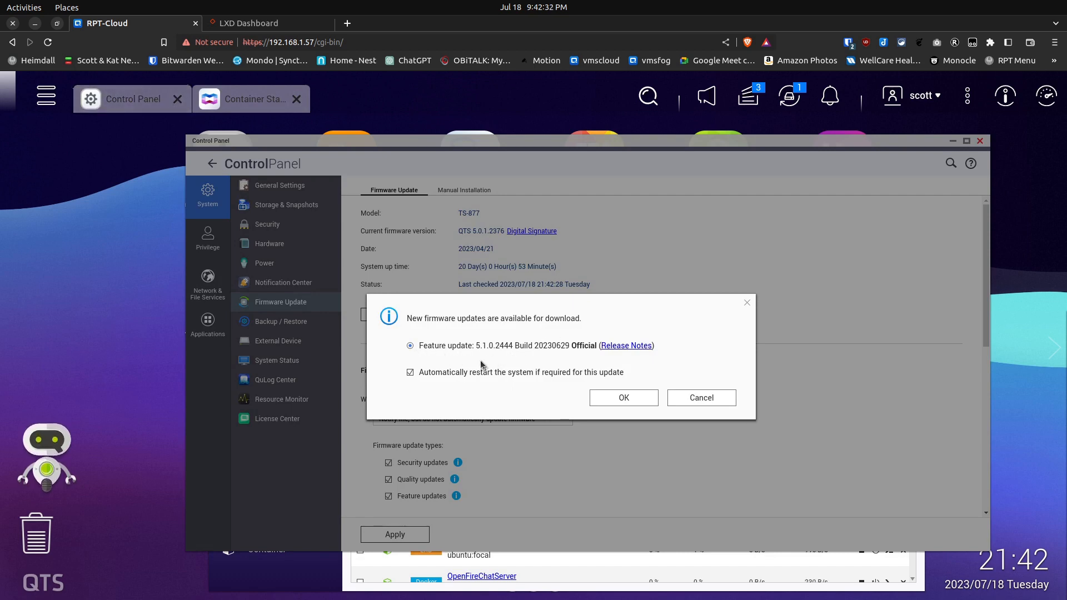
click(608, 400)
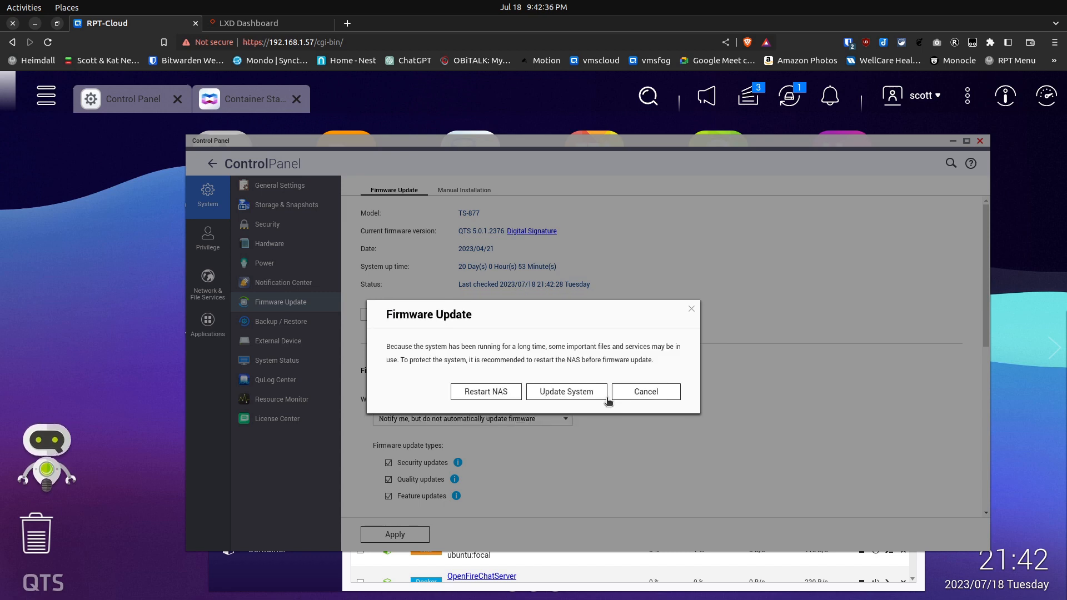
click(556, 395)
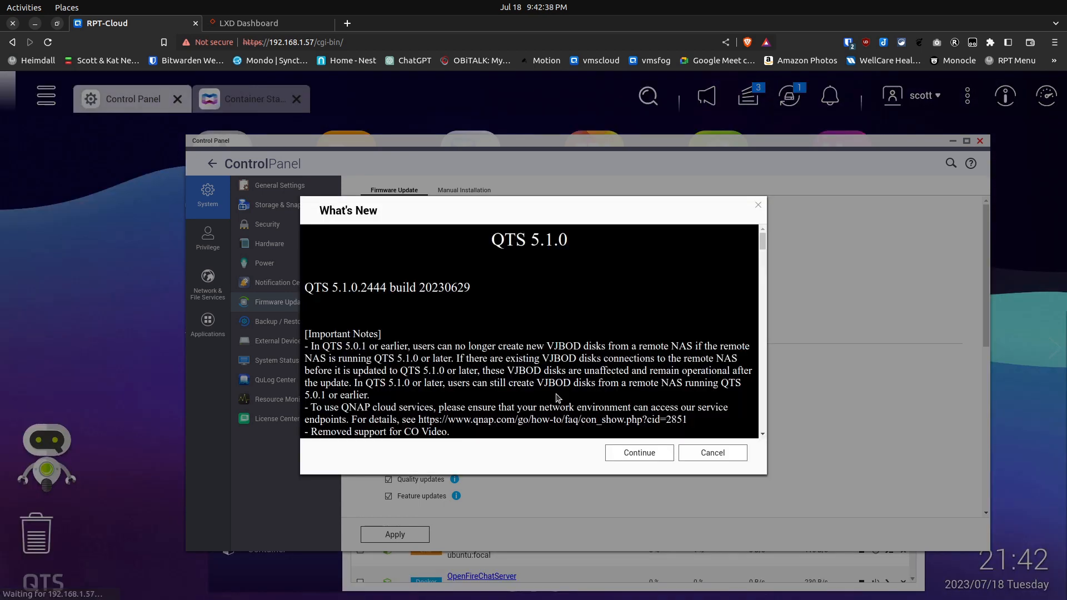
click(636, 453)
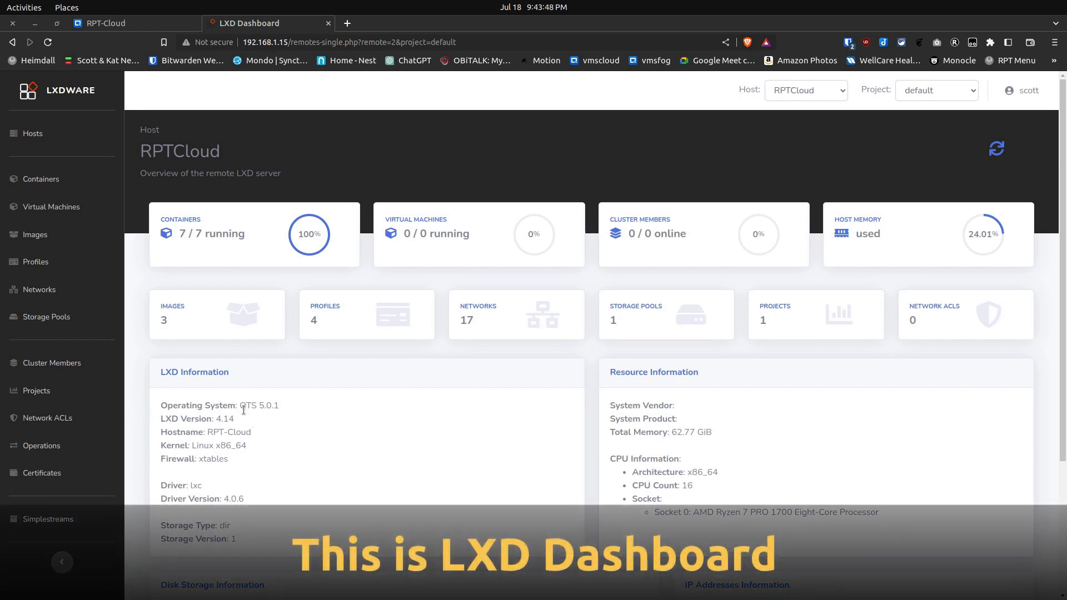
Examine the operating system, LXD version and driver details of the RPTCloud host in the LXD Dashboard
drag(238, 407, 288, 410)
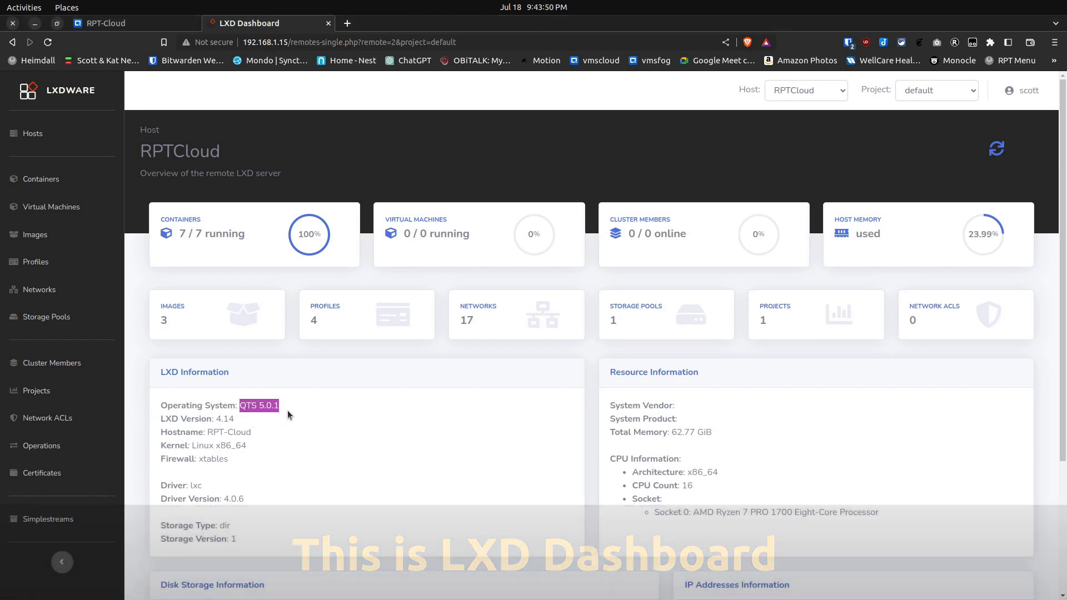
click(288, 415)
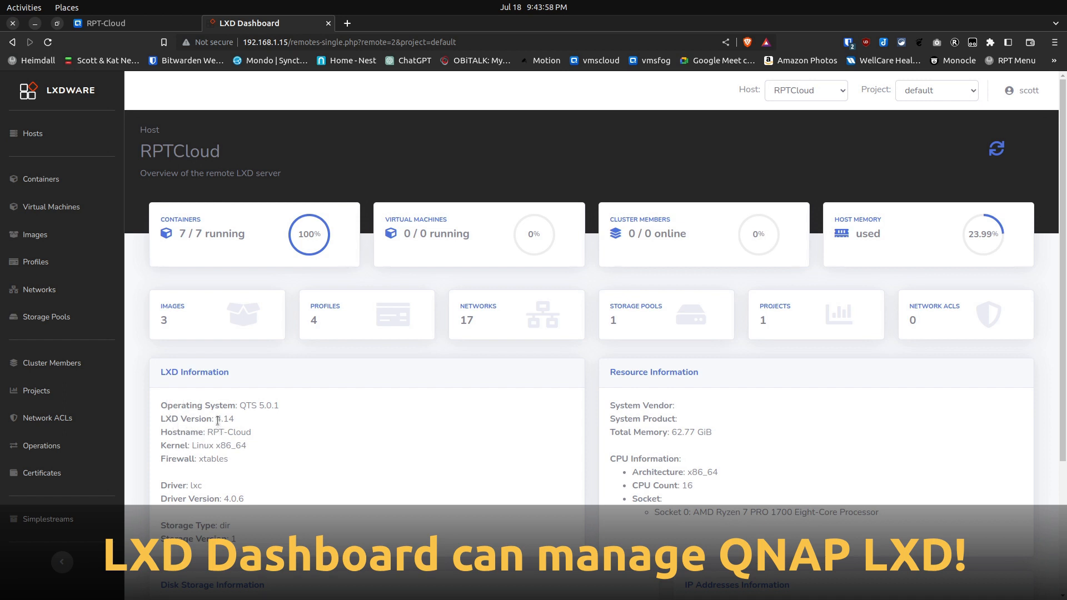
drag(216, 419, 241, 420)
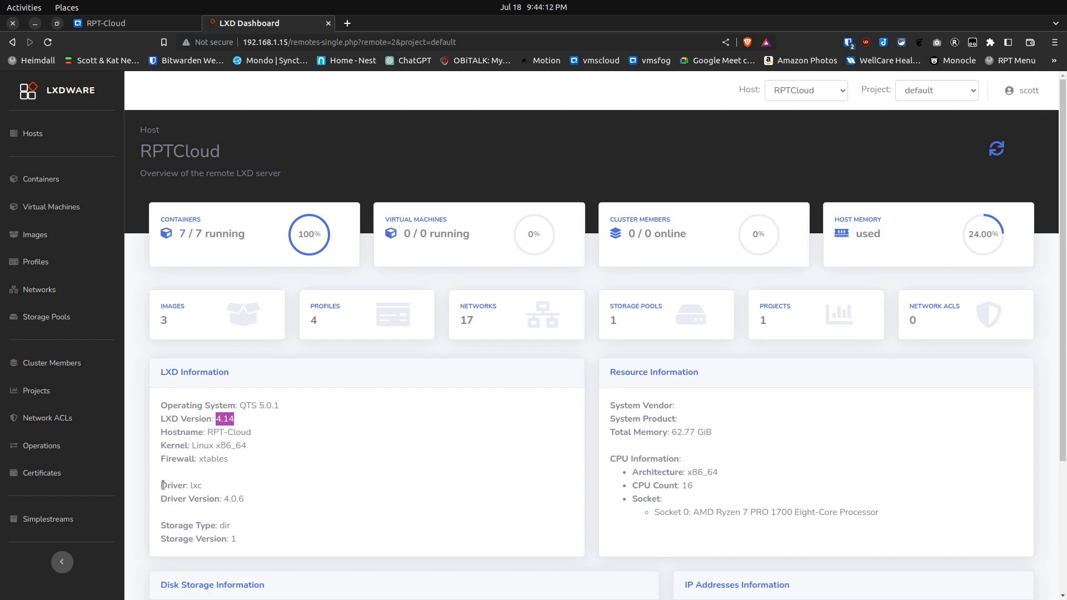
drag(163, 485, 259, 508)
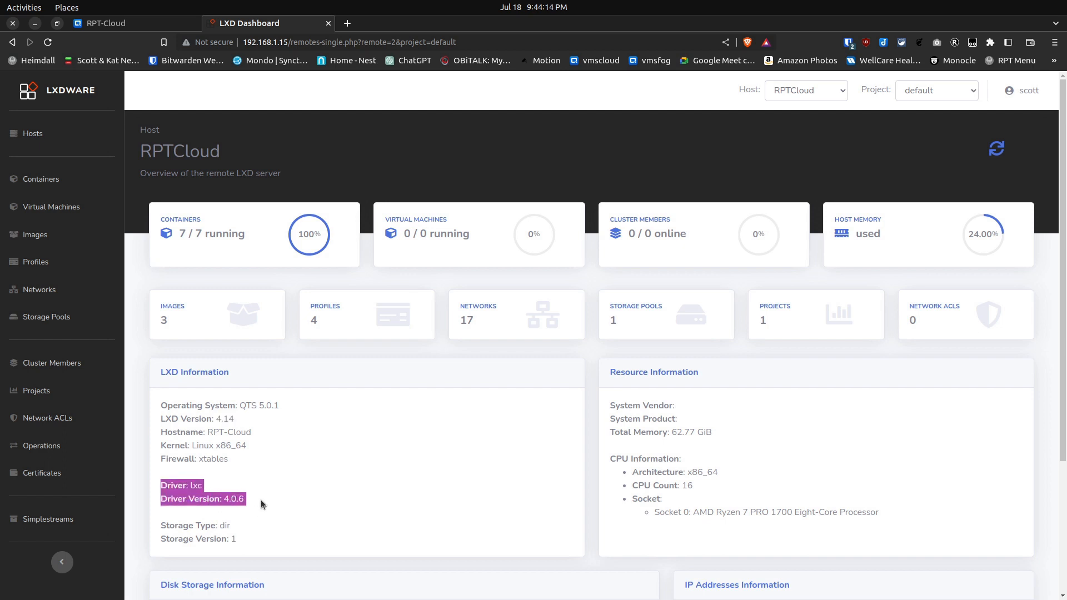
click(262, 500)
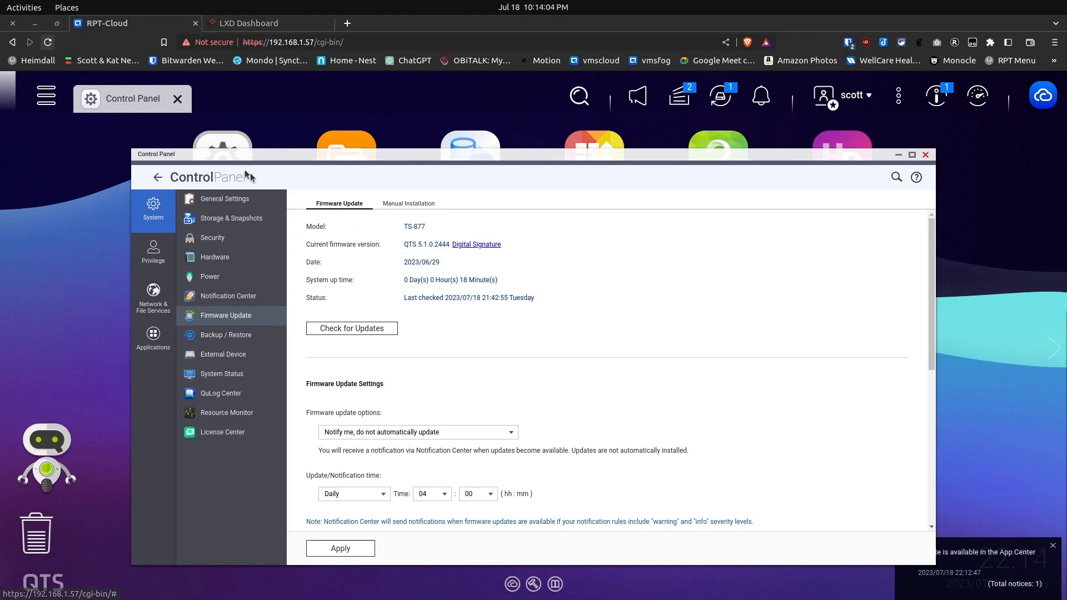
Open Container Station on the RPT-Cloud NAS, check its version information again, and close it
click(49, 97)
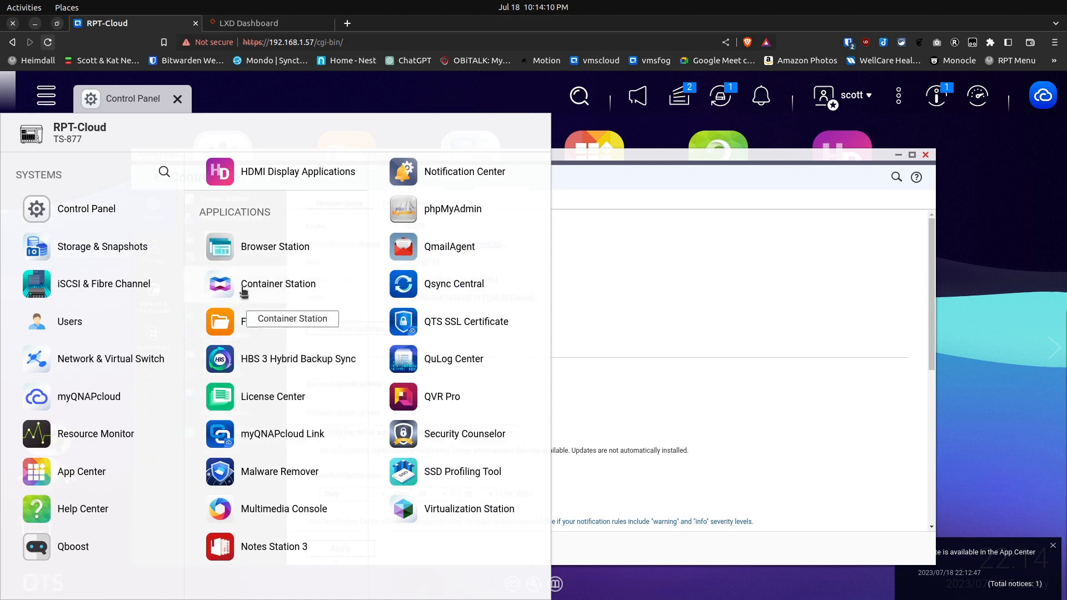
click(244, 285)
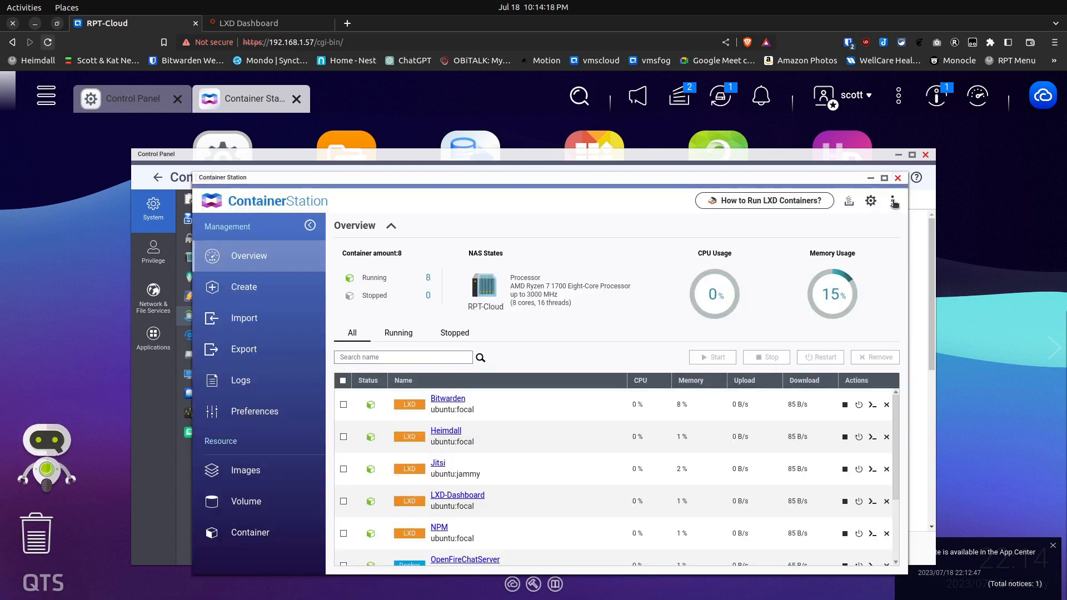
click(892, 203)
click(847, 261)
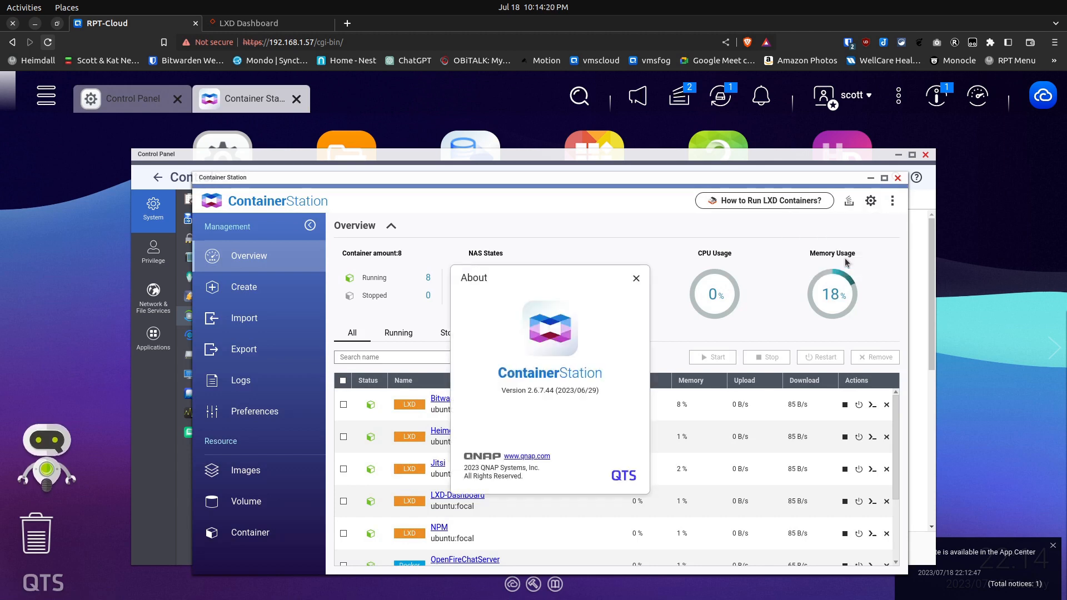
click(636, 279)
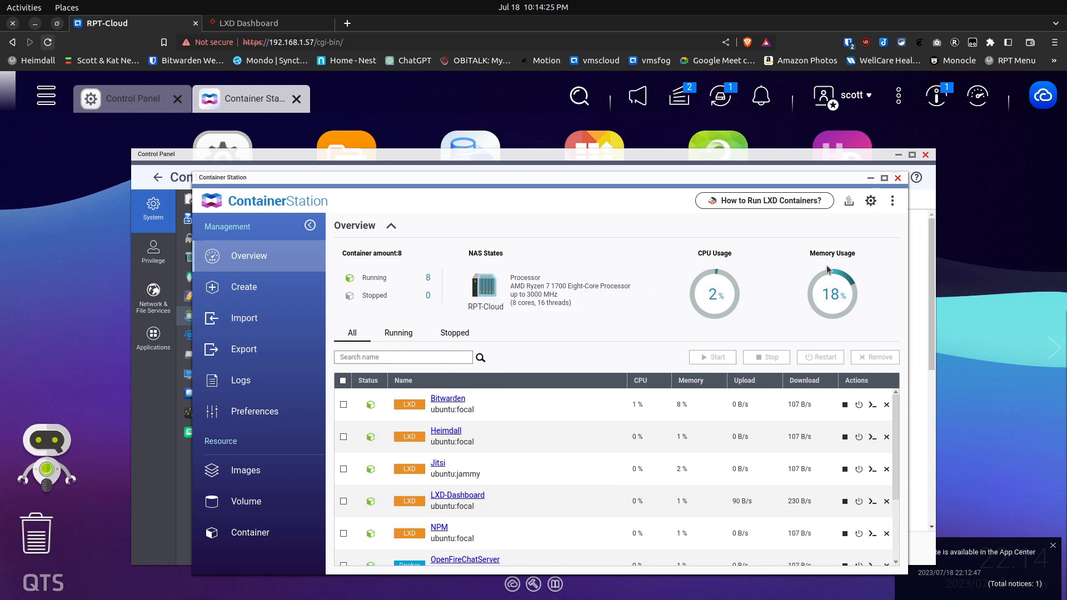
click(899, 179)
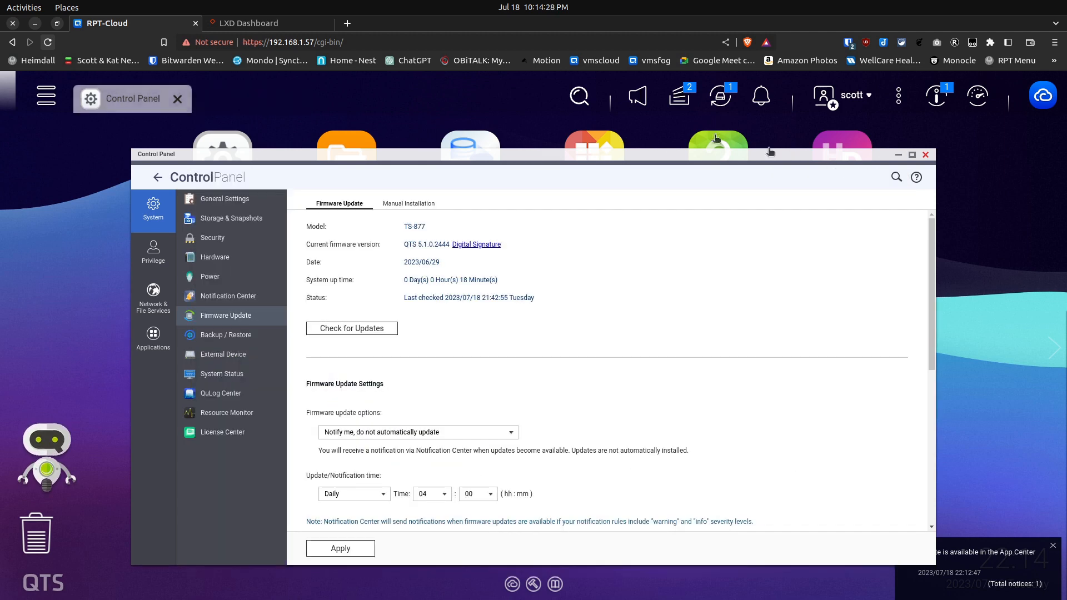
Install all available app updates in the App Center, including Container Station, Malware Remover and Virtualization Station
click(592, 143)
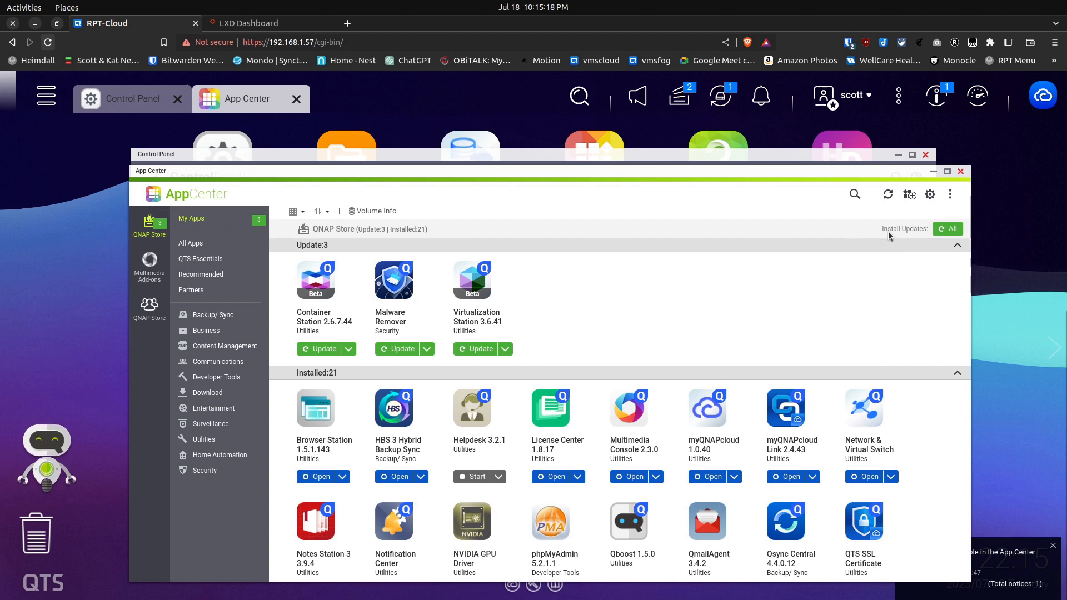
click(950, 229)
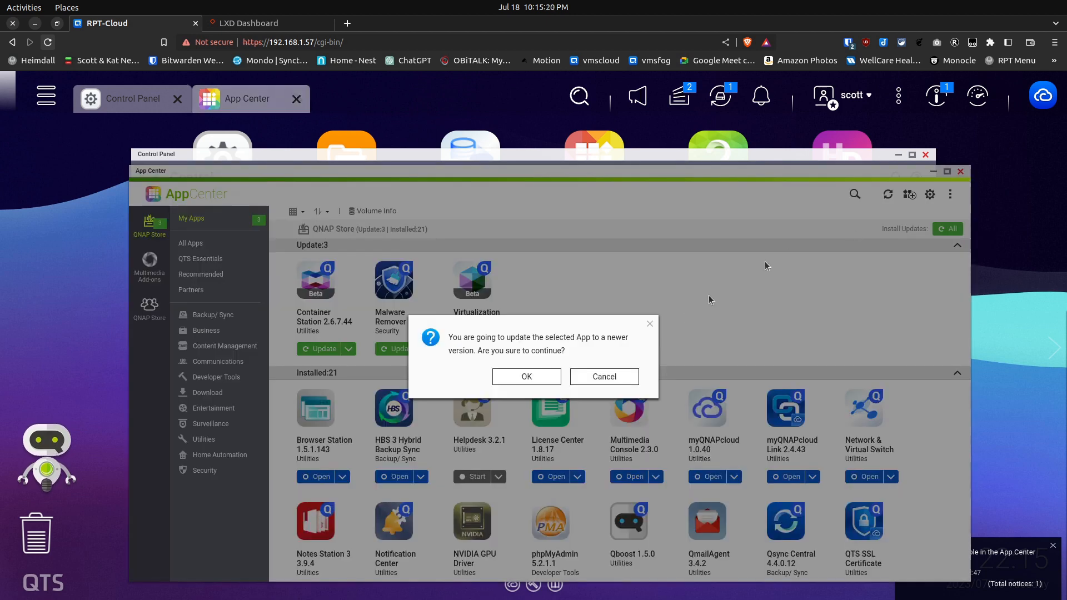
click(520, 376)
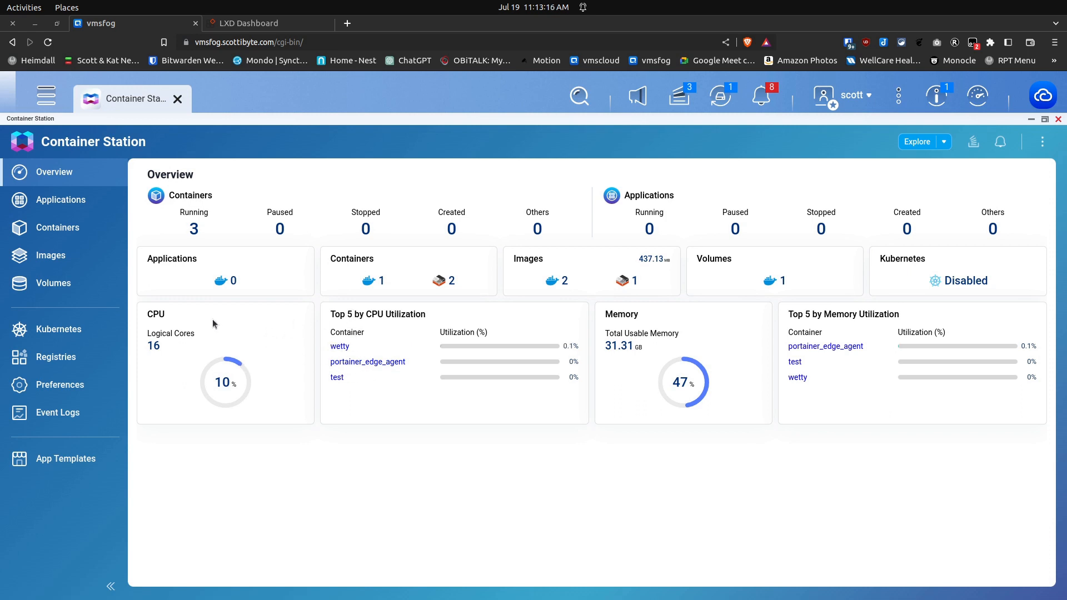
Examine the Applications page of Container Station on vmsfog and its application creation form, leaving without creating an application
click(61, 201)
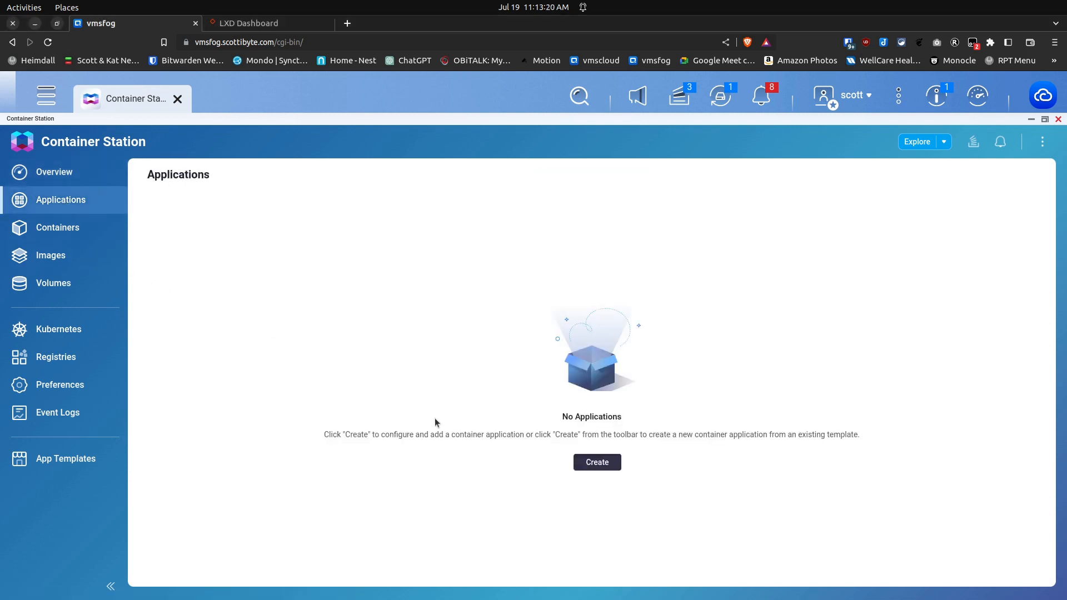
click(596, 463)
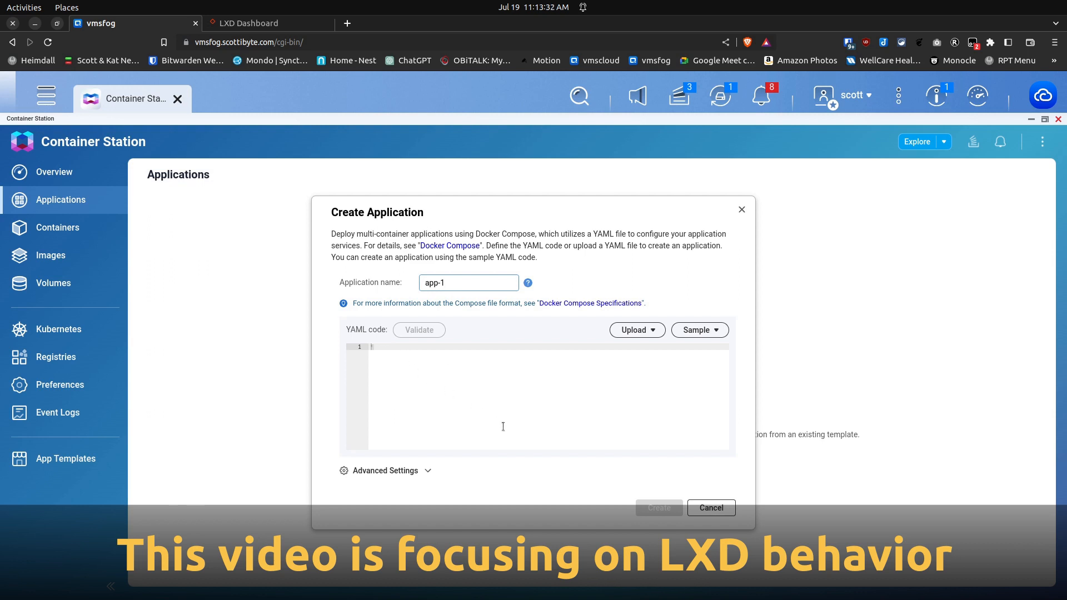
click(700, 508)
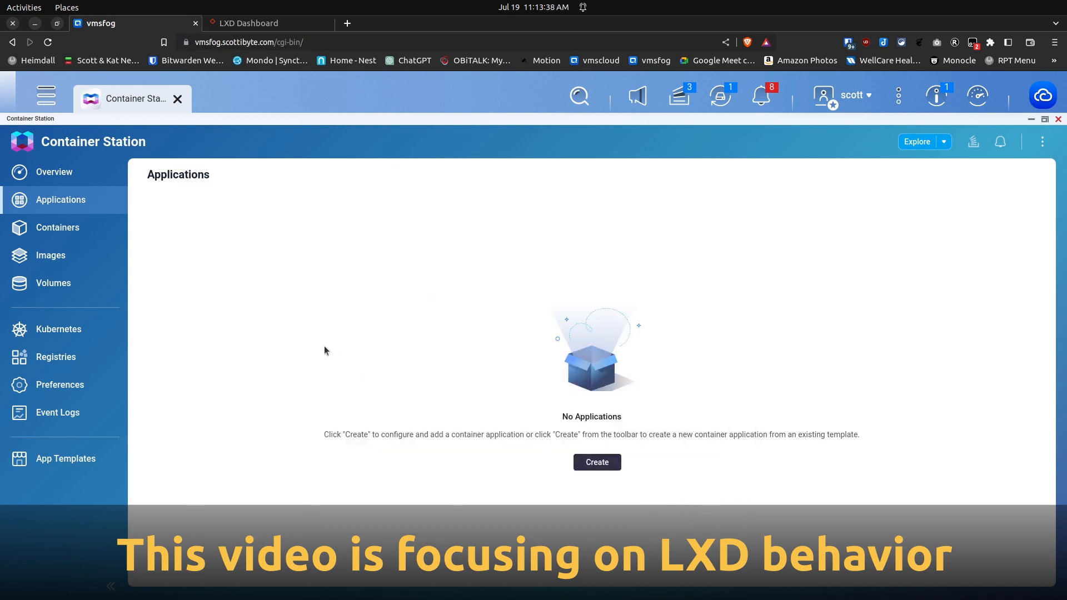
Review the lists of containers, images and volumes in Container Station
click(59, 232)
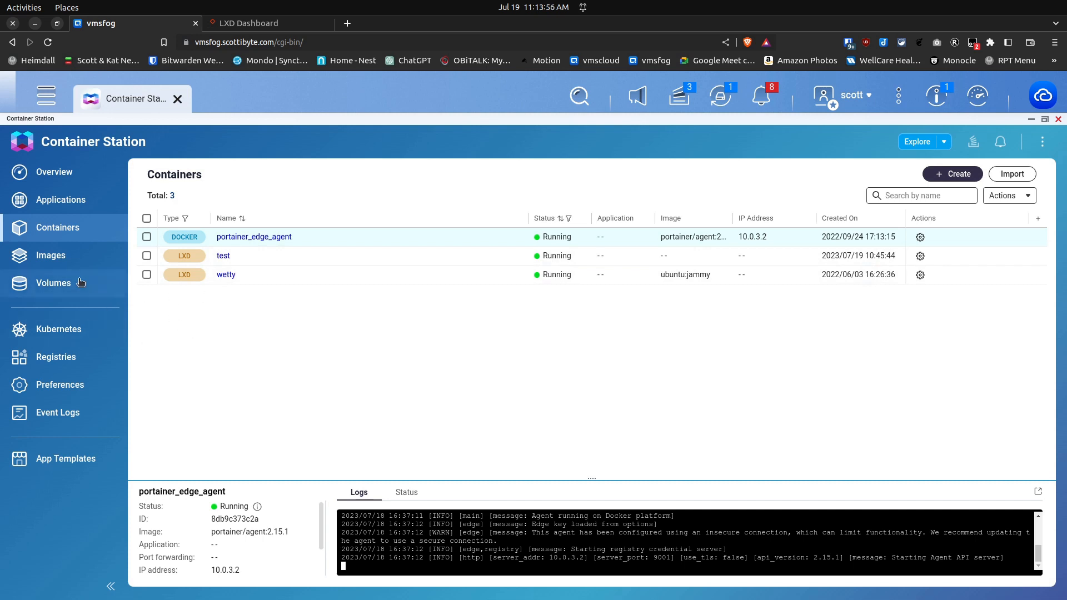
click(51, 256)
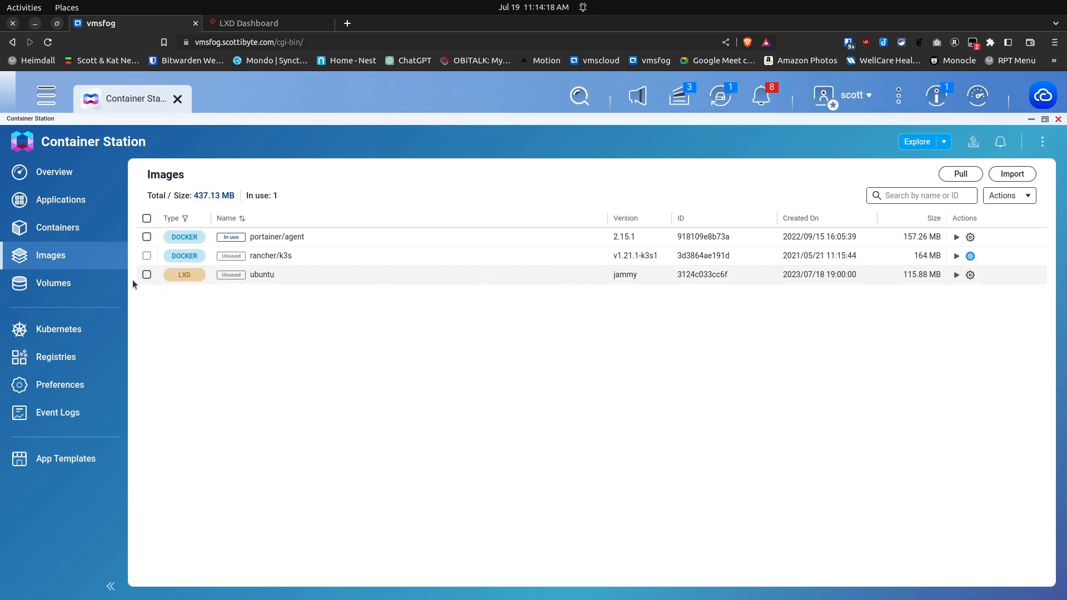
click(54, 283)
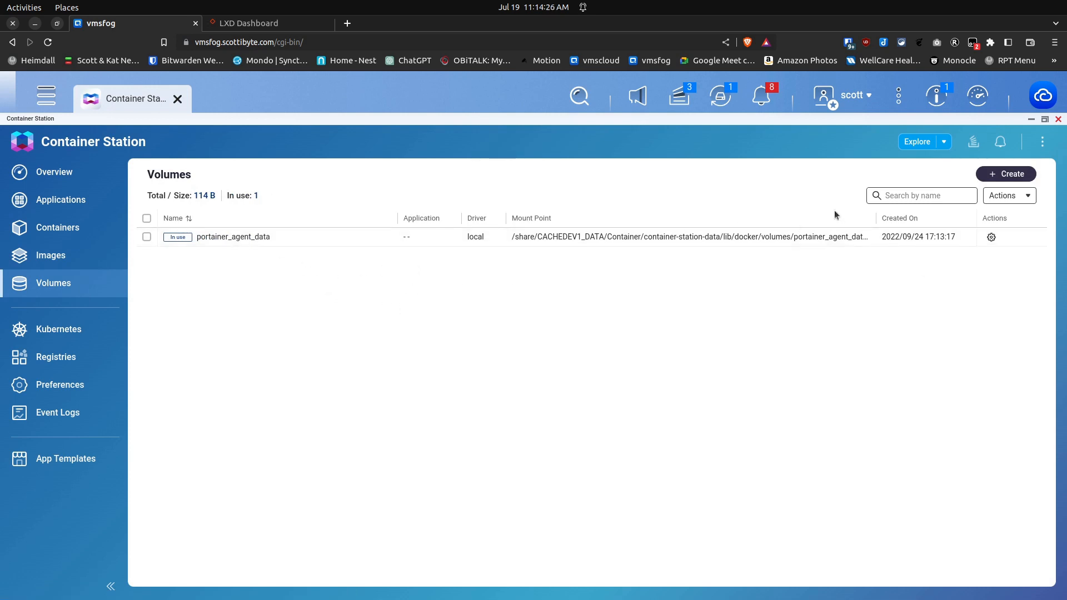
Inspect the available volume actions and the volume creation form, leaving without creating a volume
click(996, 196)
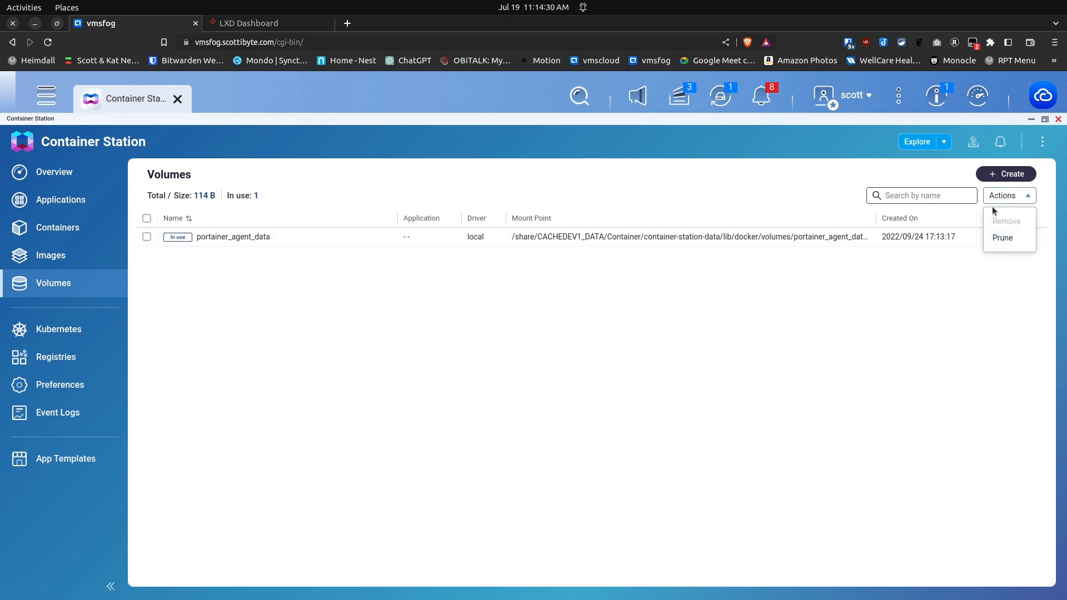
click(974, 281)
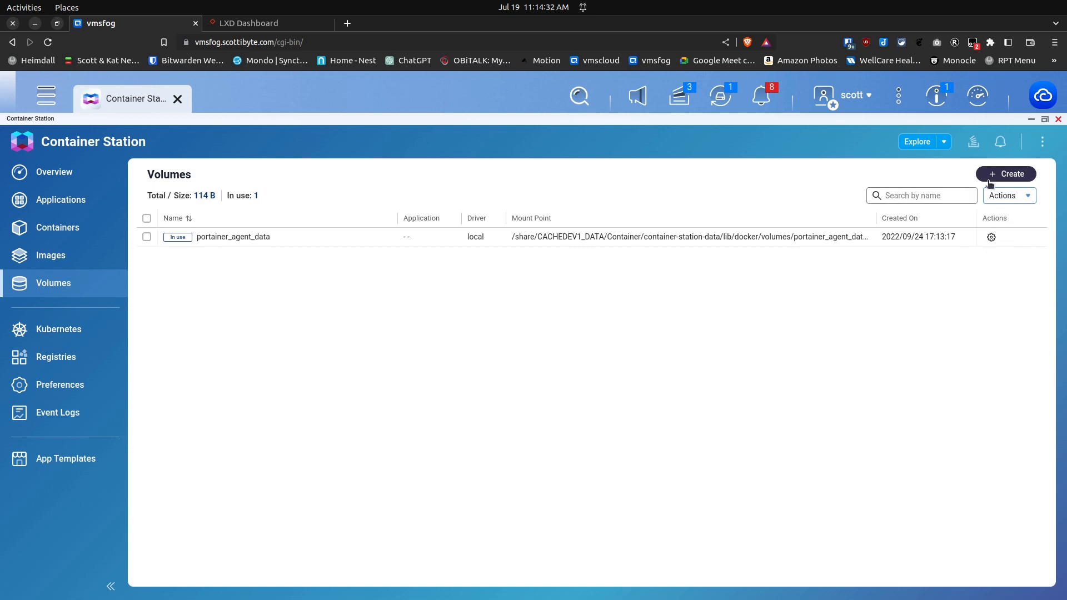
click(1007, 175)
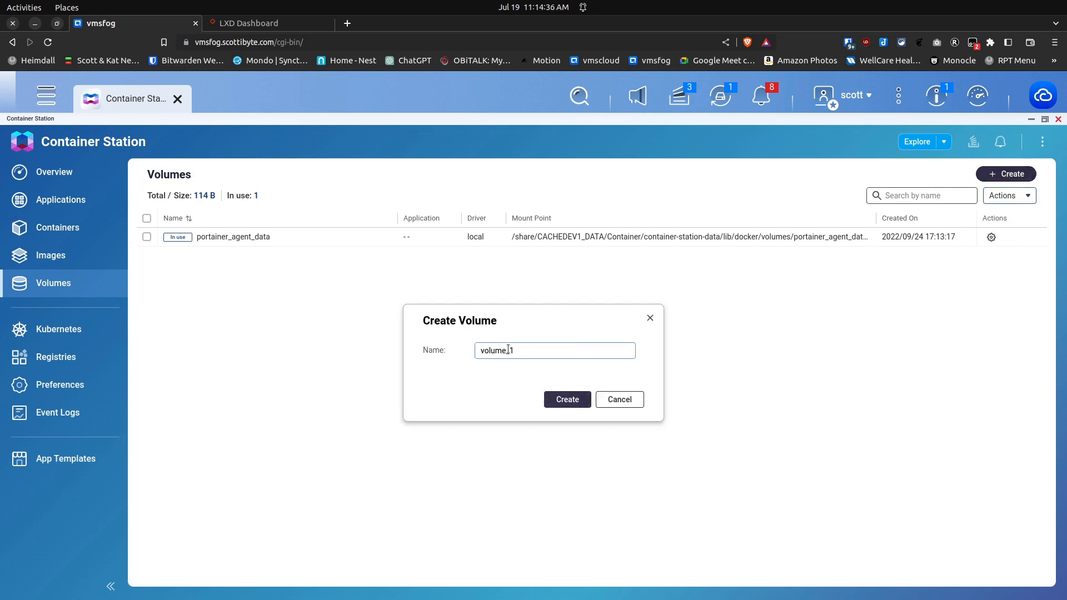
click(617, 403)
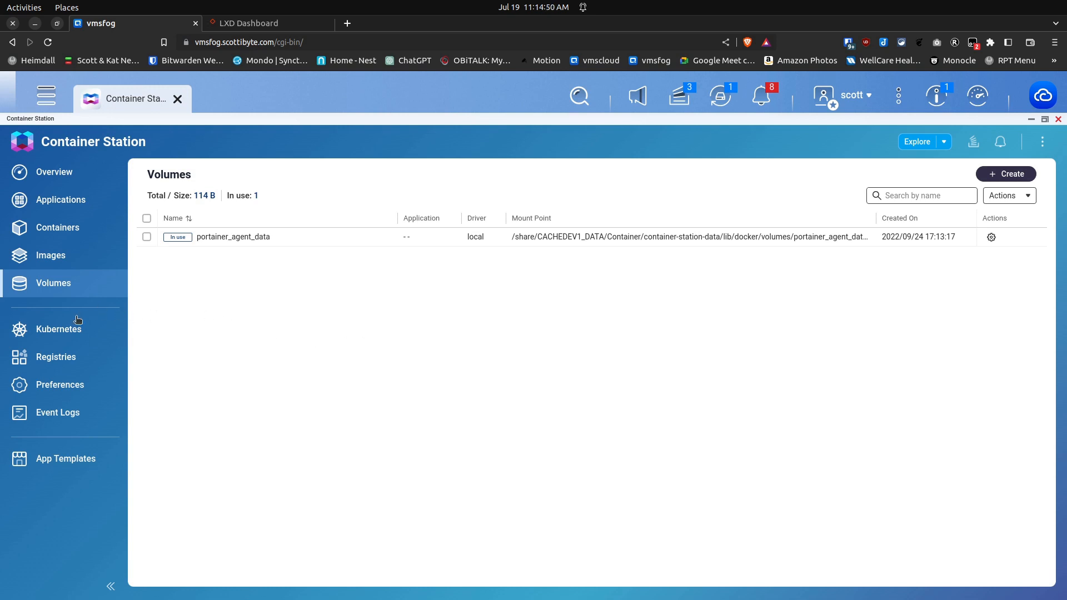
Review the Kubernetes options and the registries available in Container Station
click(51, 332)
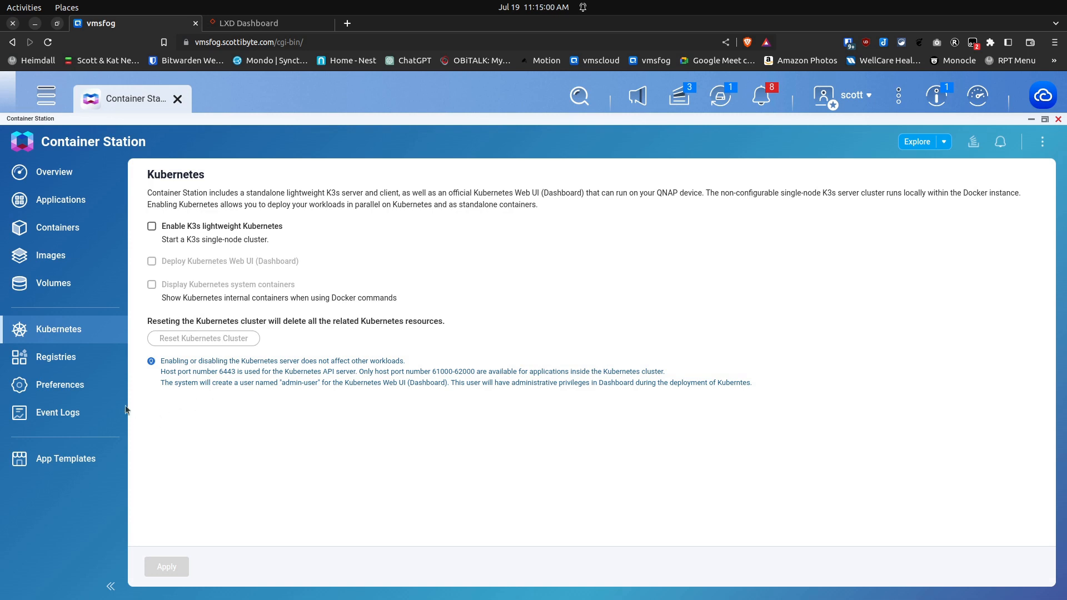
click(48, 360)
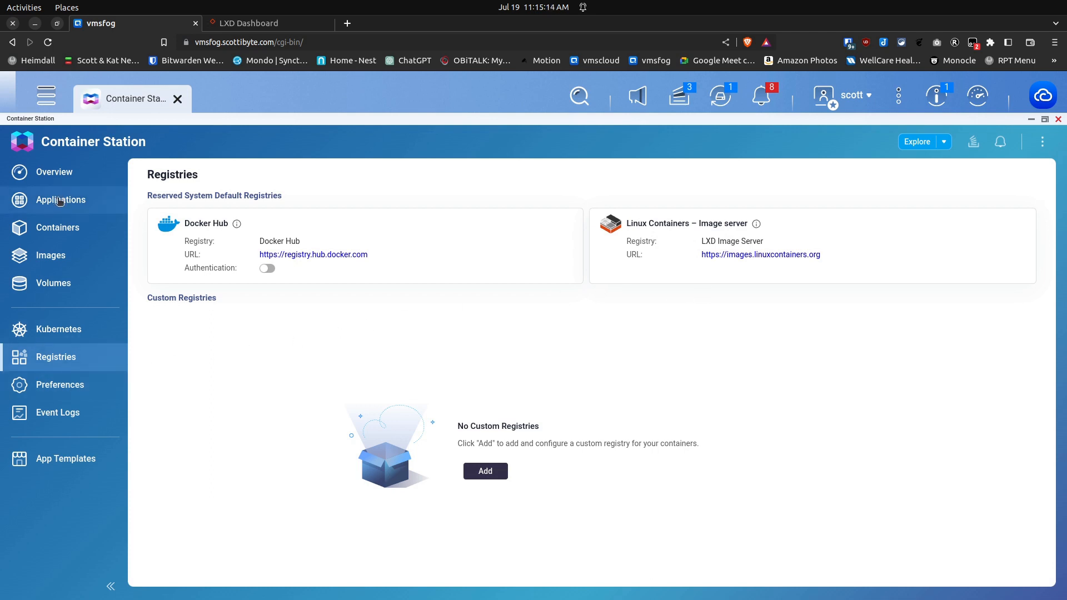
Begin a new container in advanced mode from the LXD image ubuntu:22.04
click(53, 229)
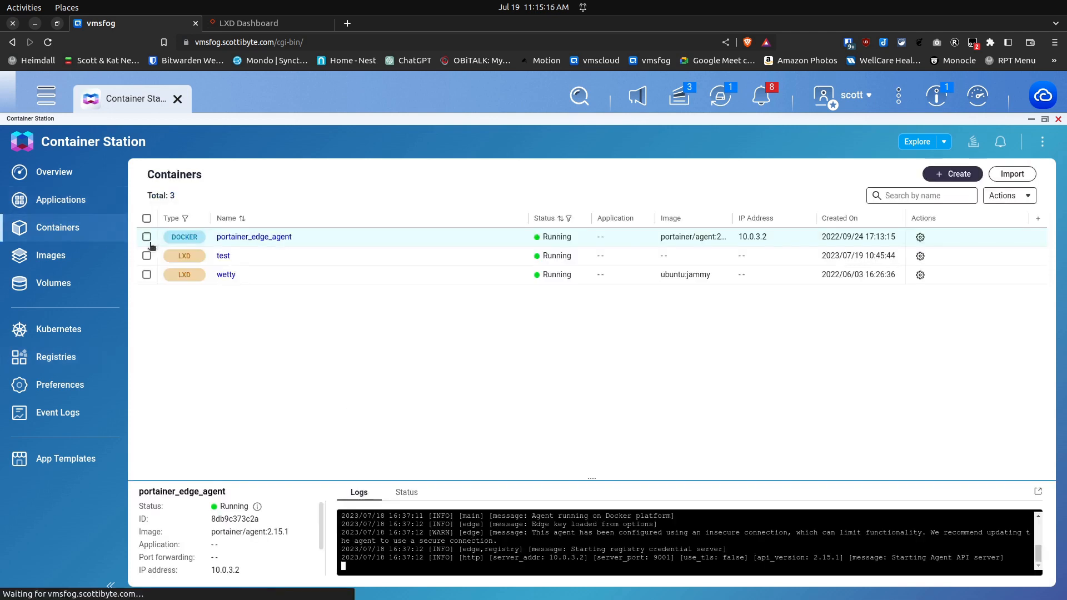
click(960, 175)
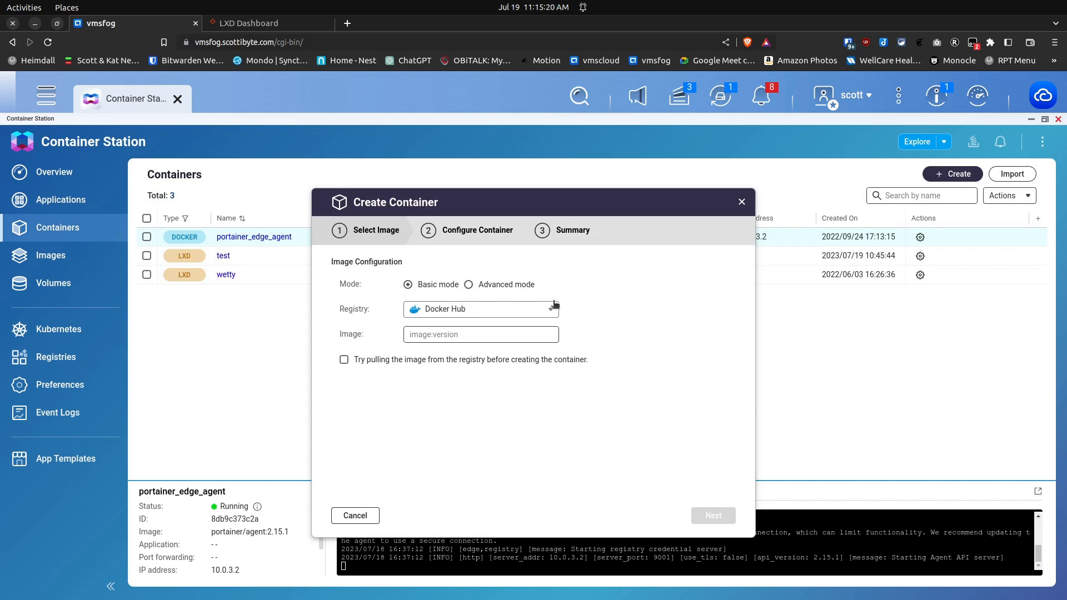
click(468, 285)
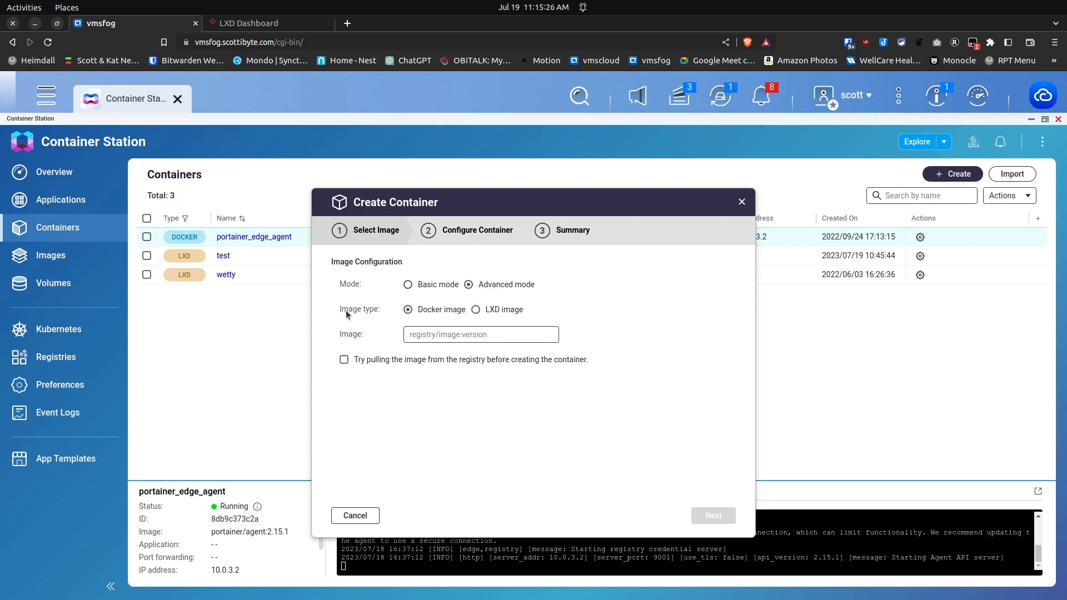
click(477, 310)
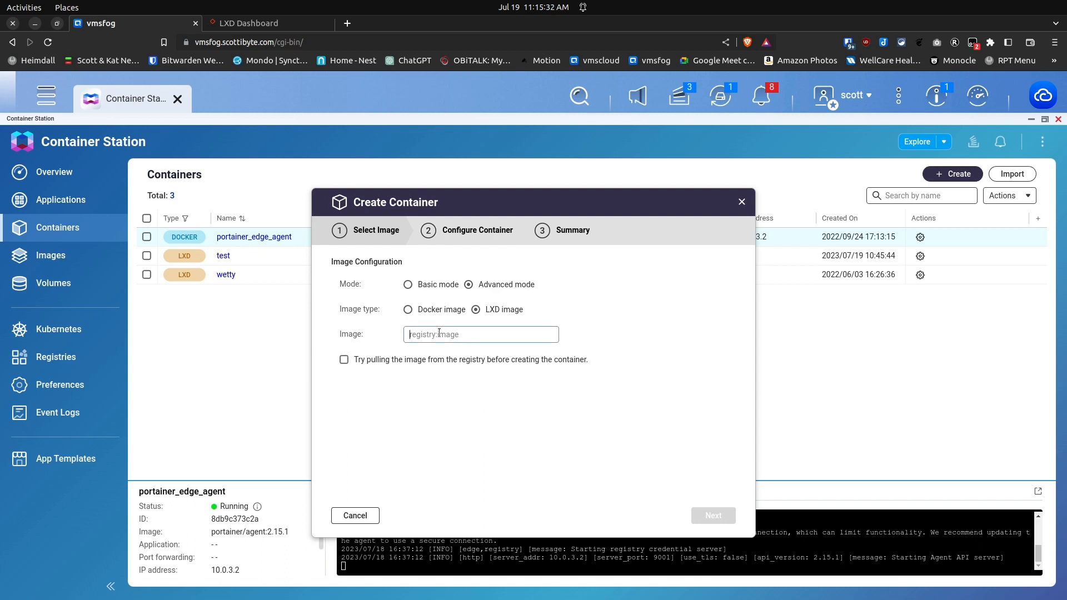
text(Ubunt)
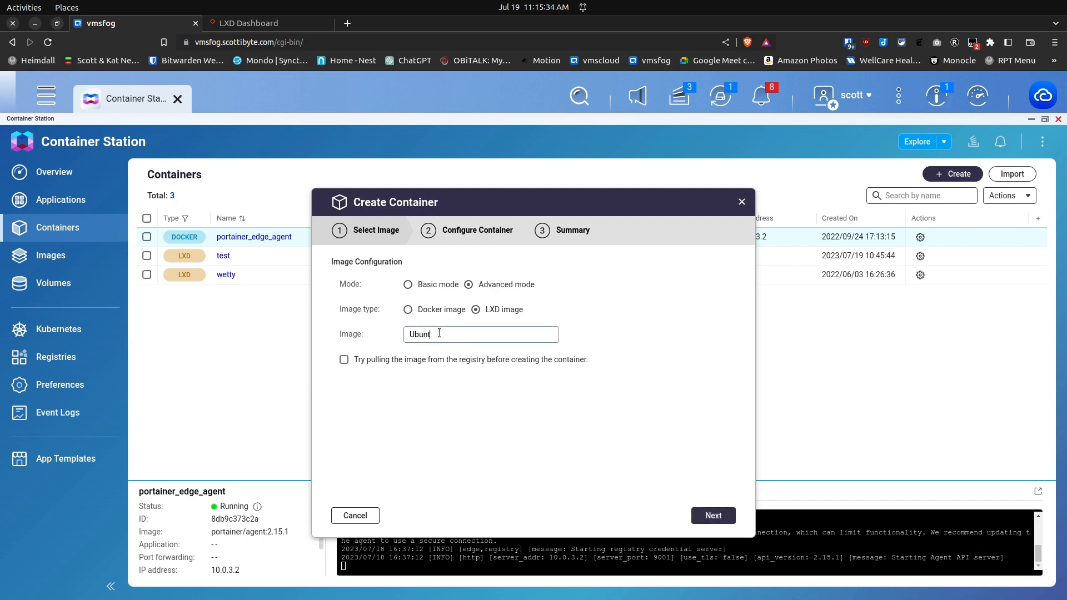
key(BackSpace)
key(BackSpace)
key(BackSpace)
key(BackSpace)
key(BackSpace)
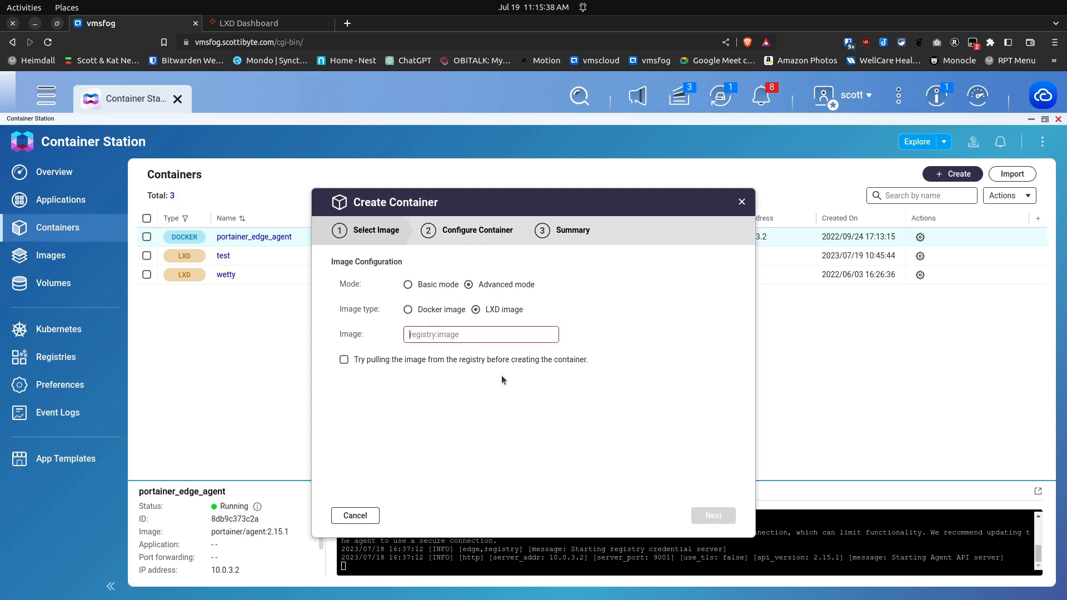
text(ubuntu)
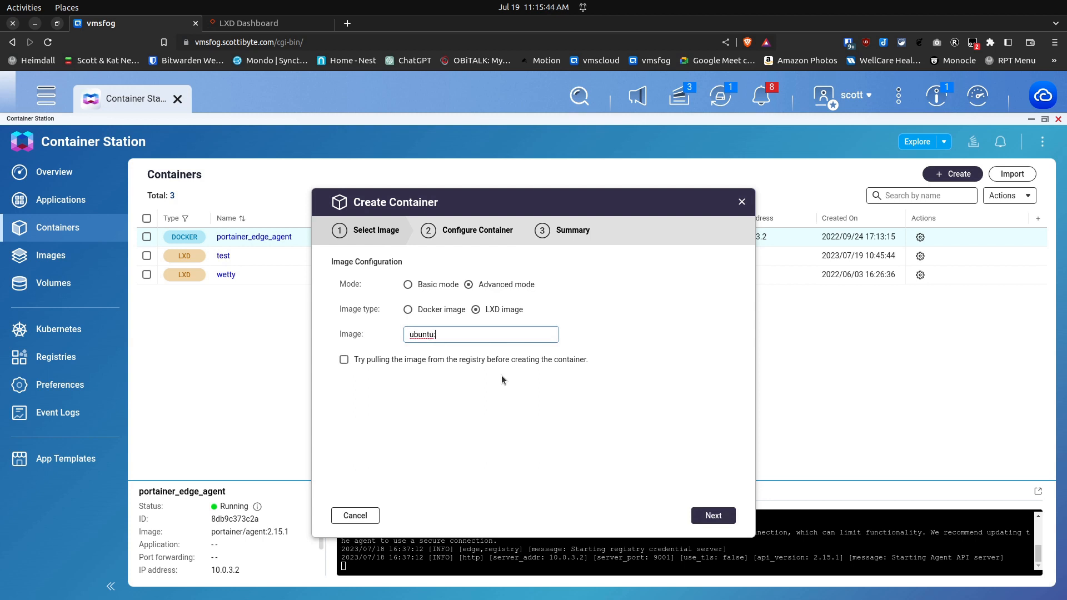
text(:22.04)
click(715, 515)
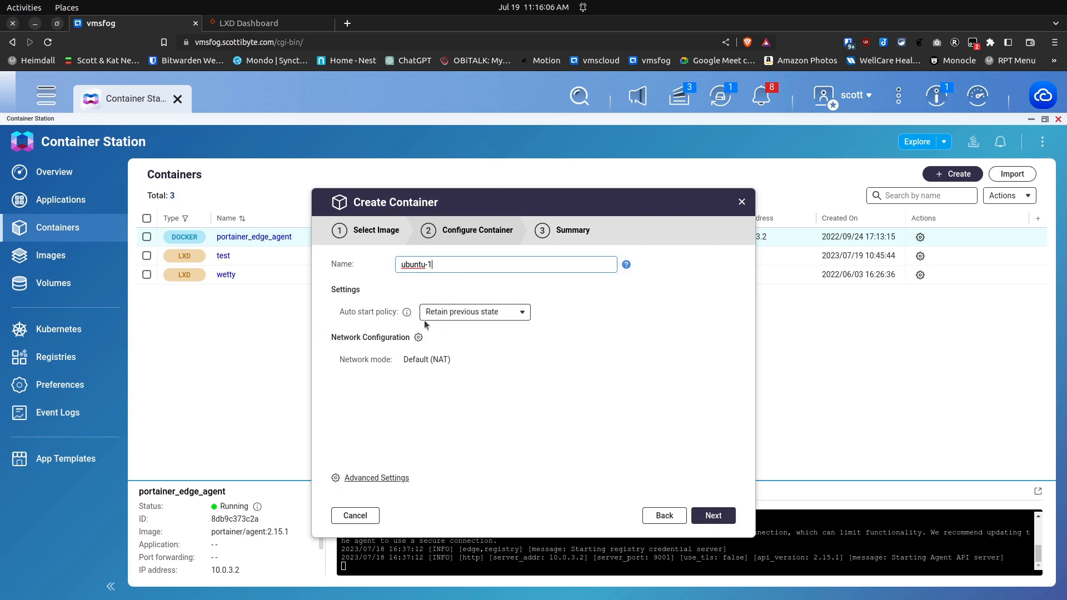
Set the container's auto start policy to Always and its network to custom Bridge mode on Adapter 1+2 with a generated MAC address
click(497, 311)
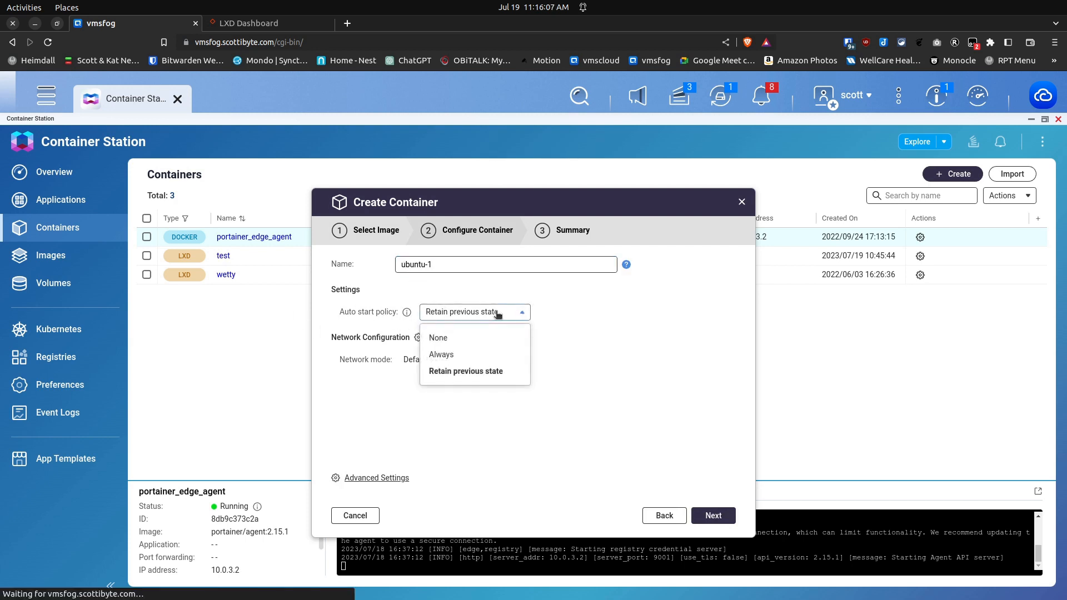
click(443, 356)
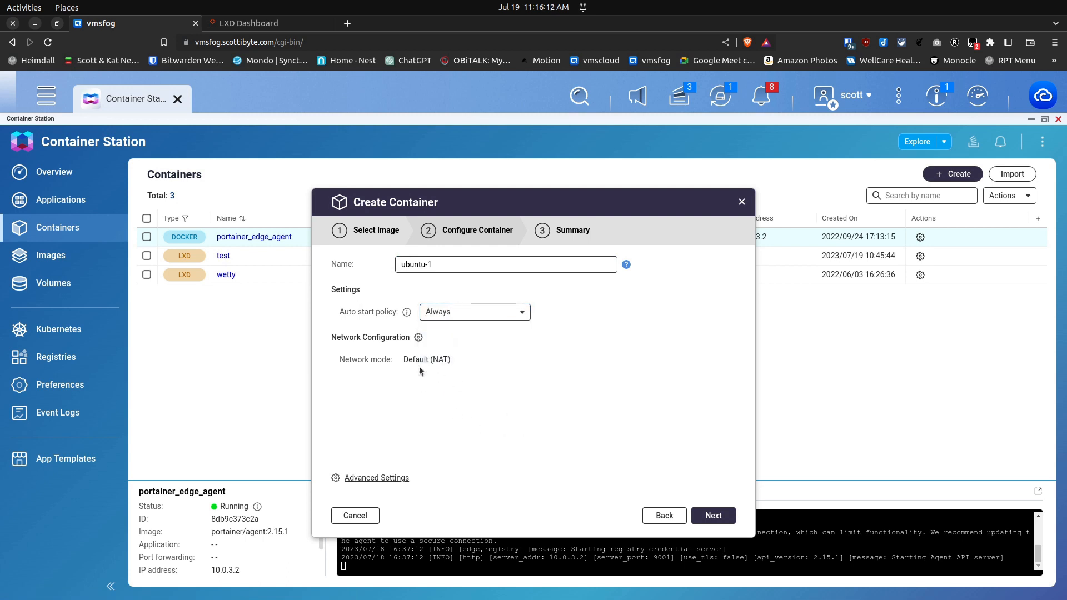
click(419, 337)
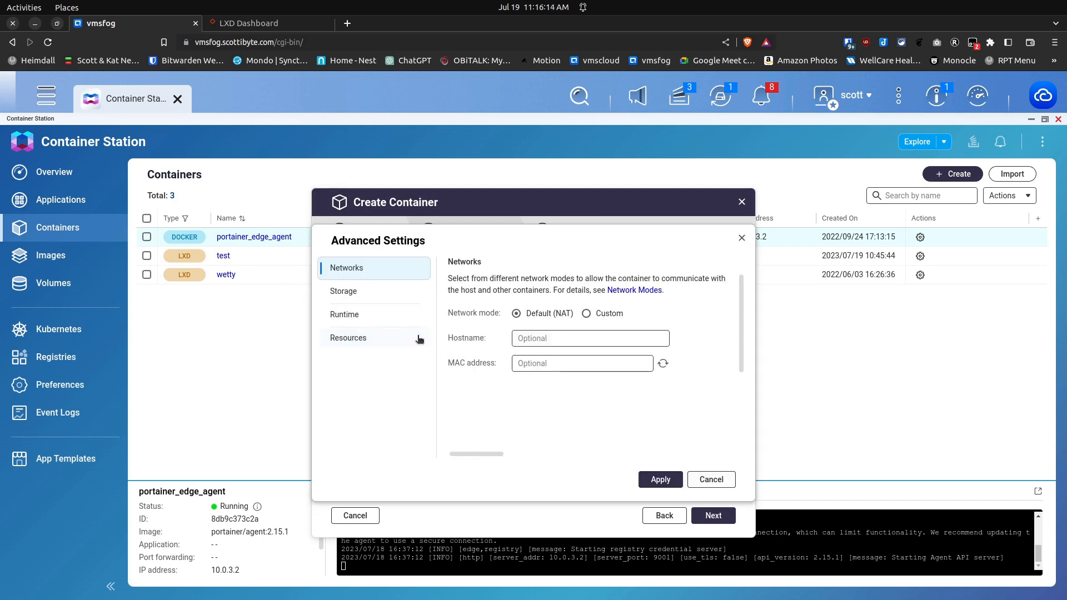
click(586, 315)
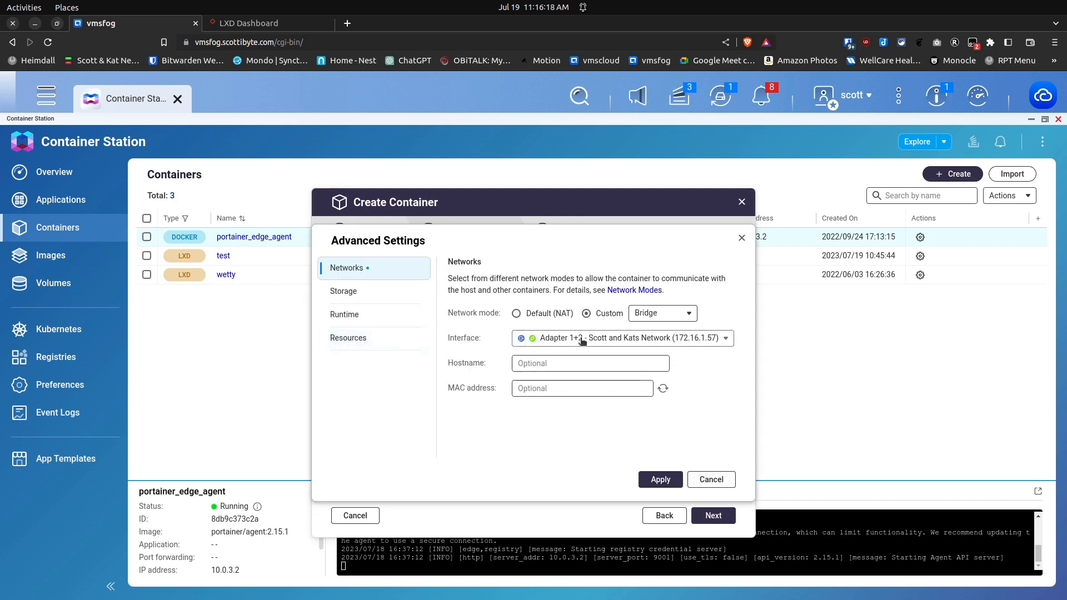
click(732, 339)
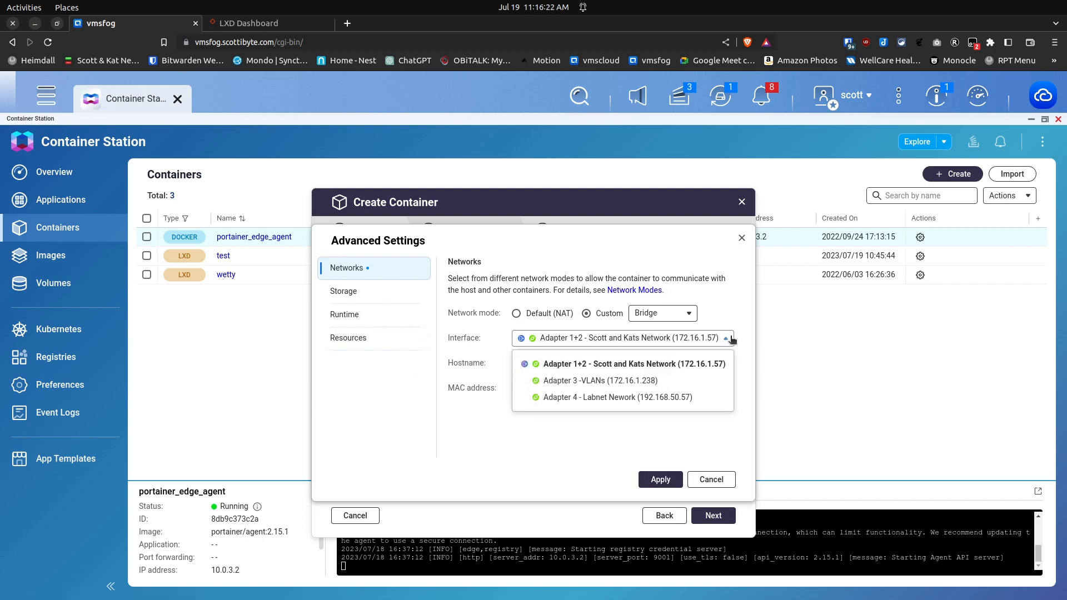
click(600, 358)
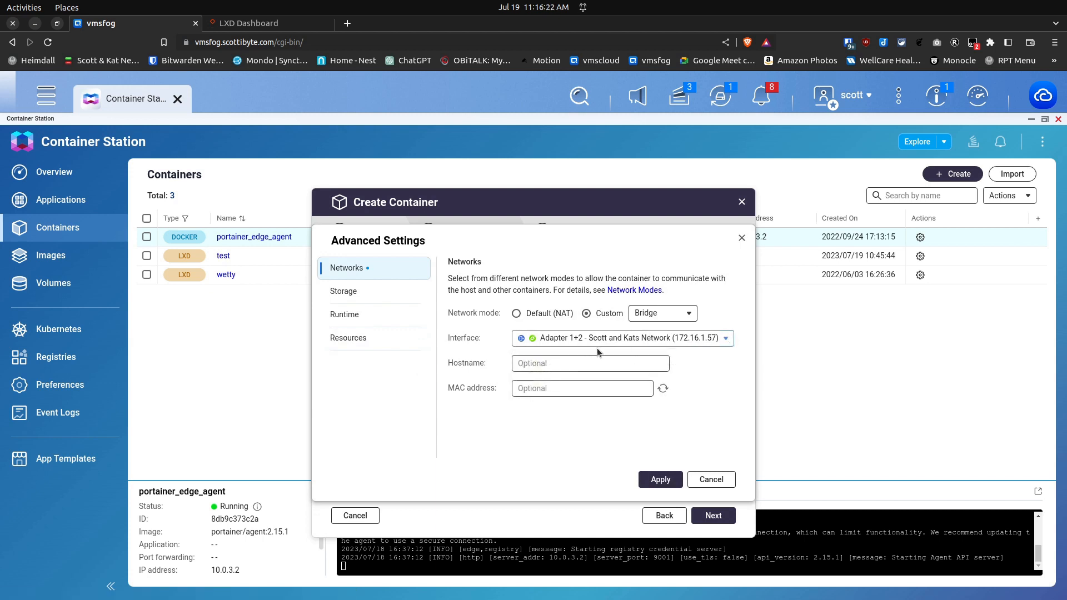
click(664, 389)
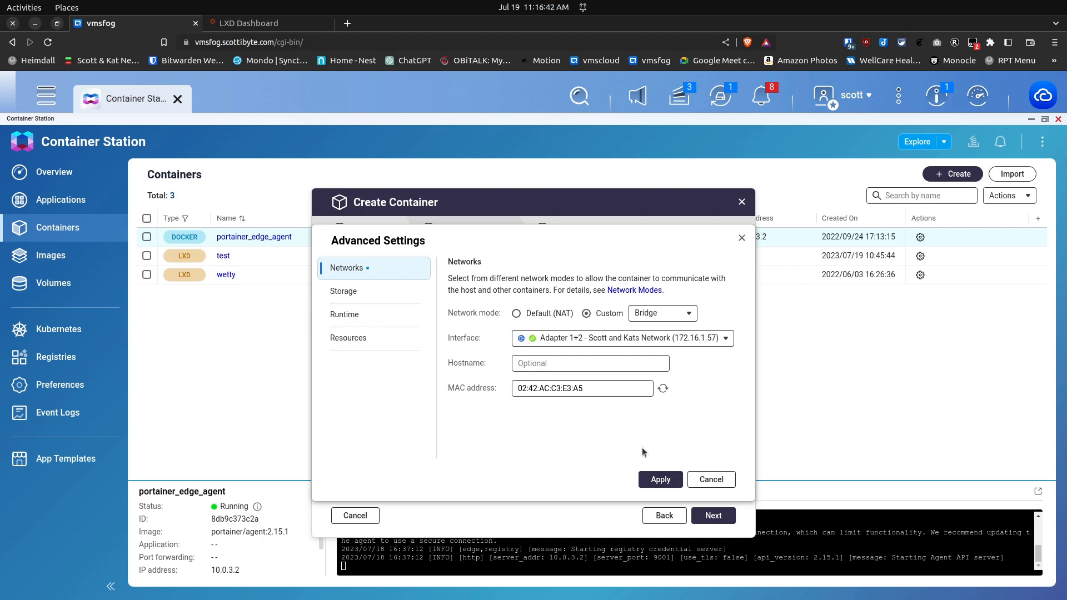
click(660, 479)
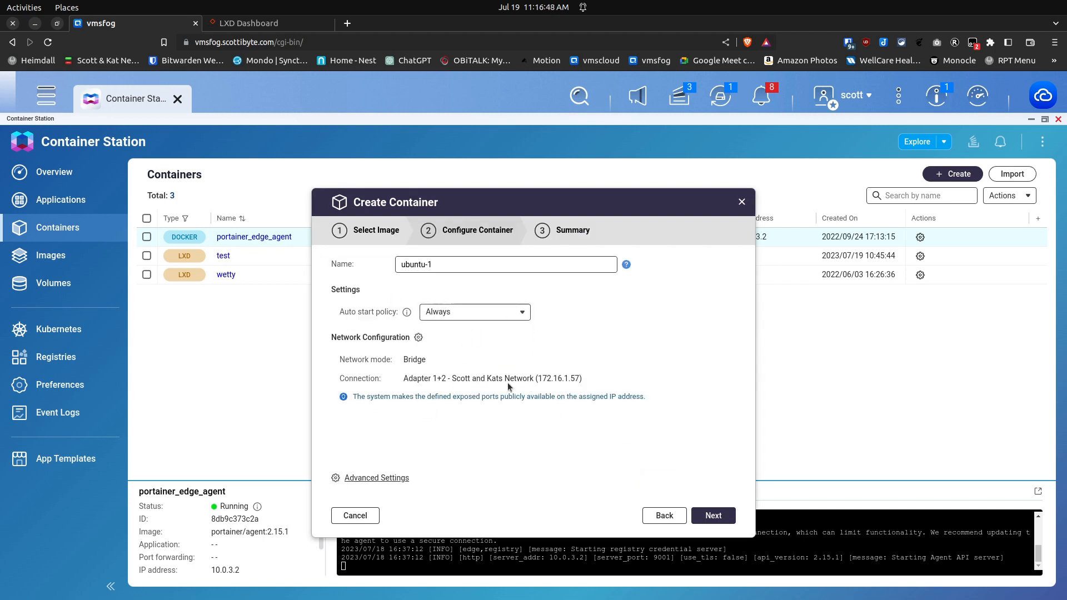
Enable privileged mode in the container's runtime settings, keep the CPU and memory limits unlimited, and try to create the container
click(388, 479)
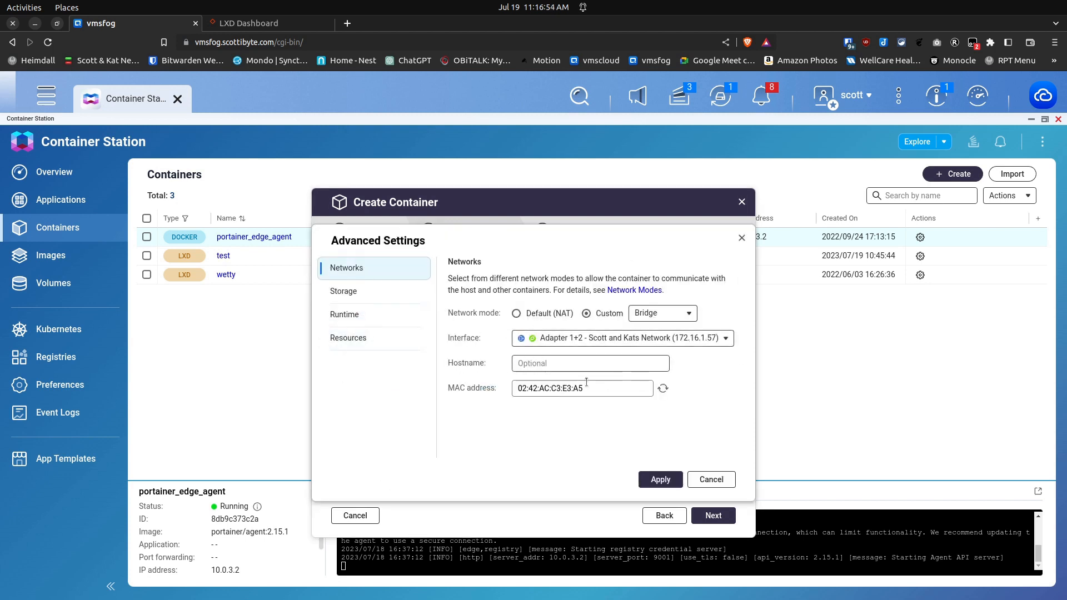
click(340, 295)
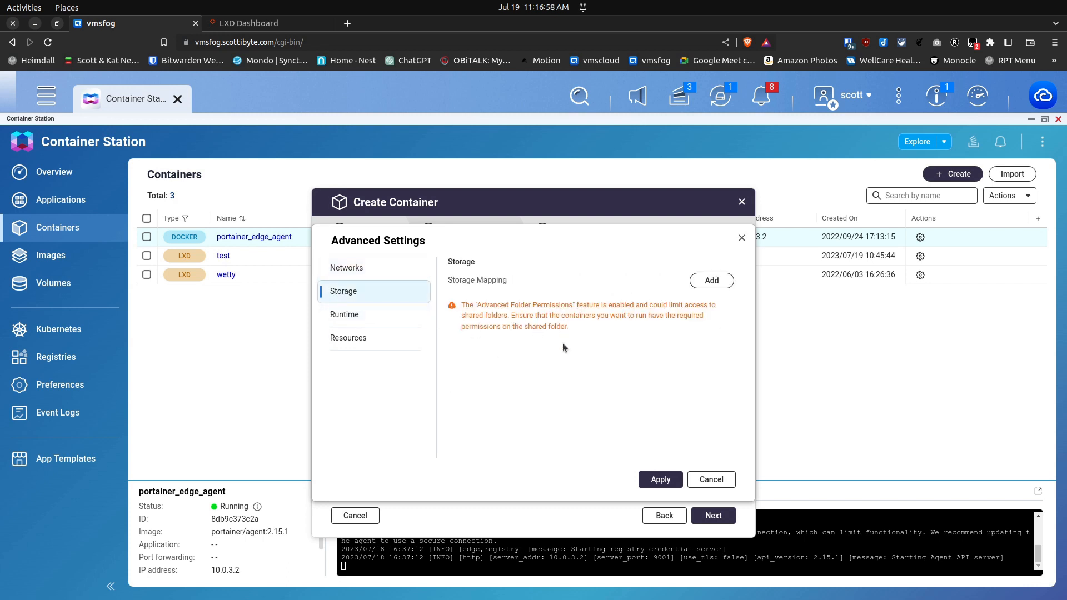
click(335, 312)
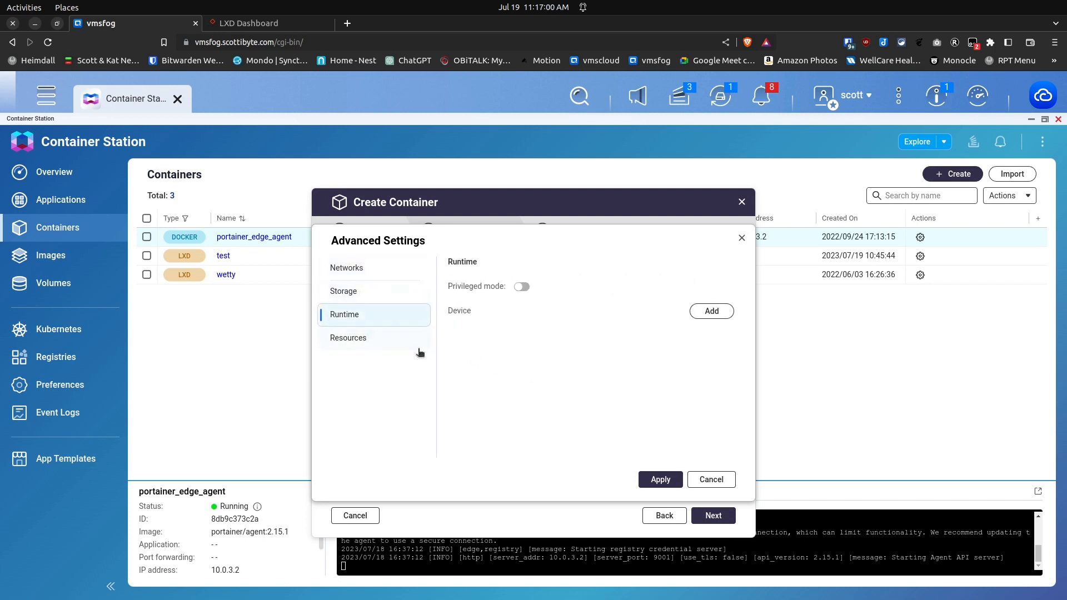
click(523, 287)
click(360, 342)
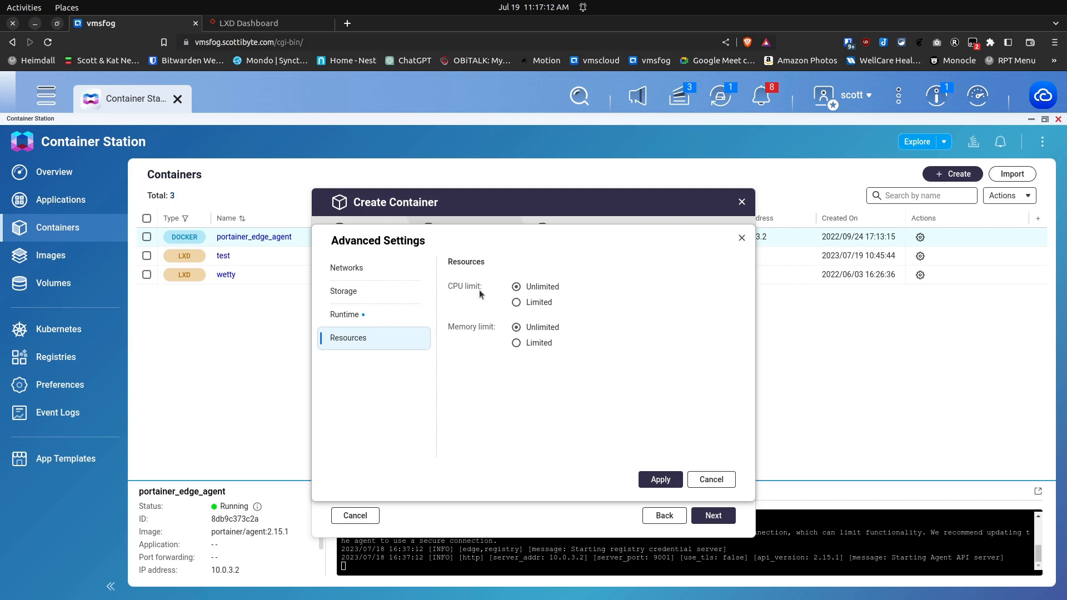
click(659, 480)
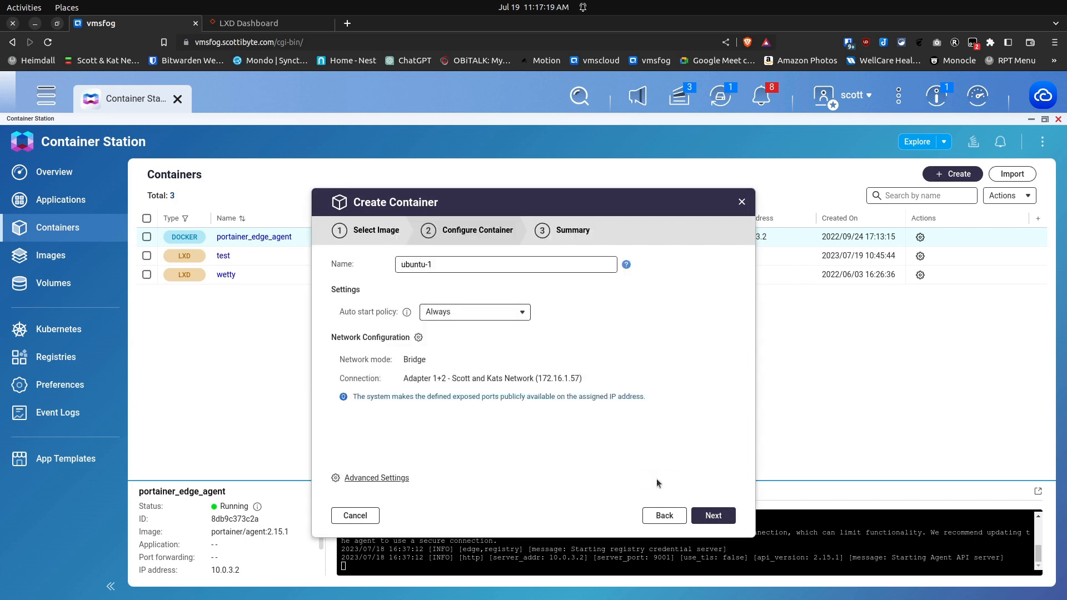
click(709, 518)
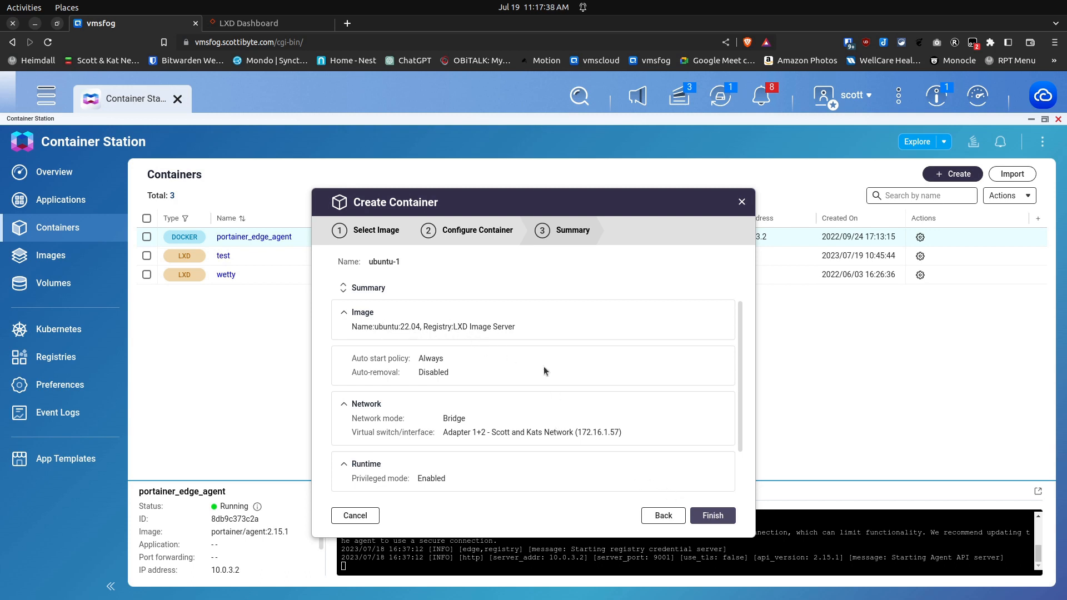
click(713, 516)
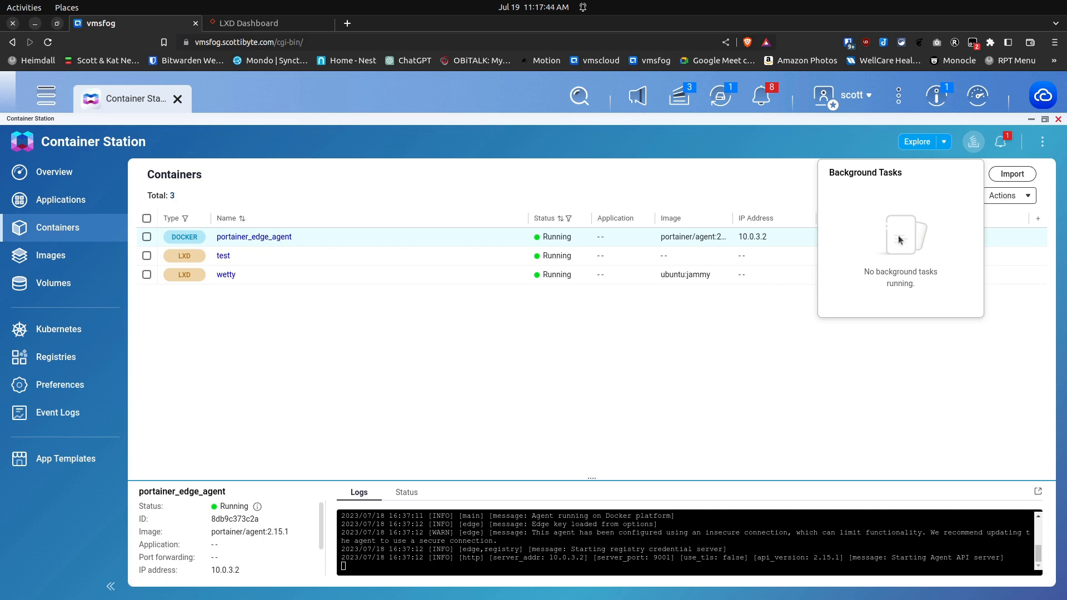
Read the Container Station event notification about the container creation and clear all notifications
click(1001, 144)
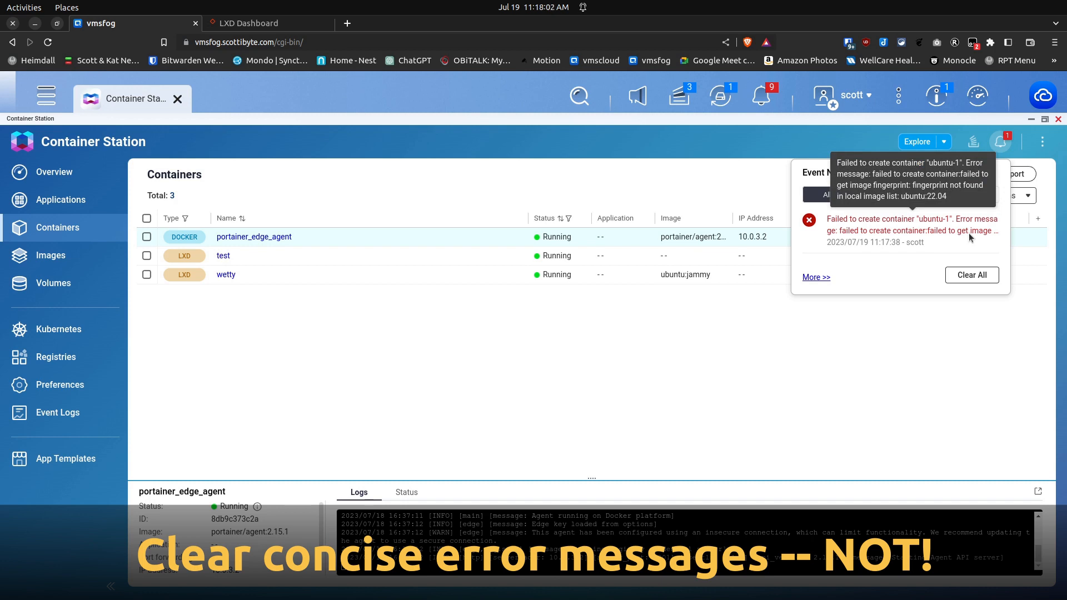
click(983, 276)
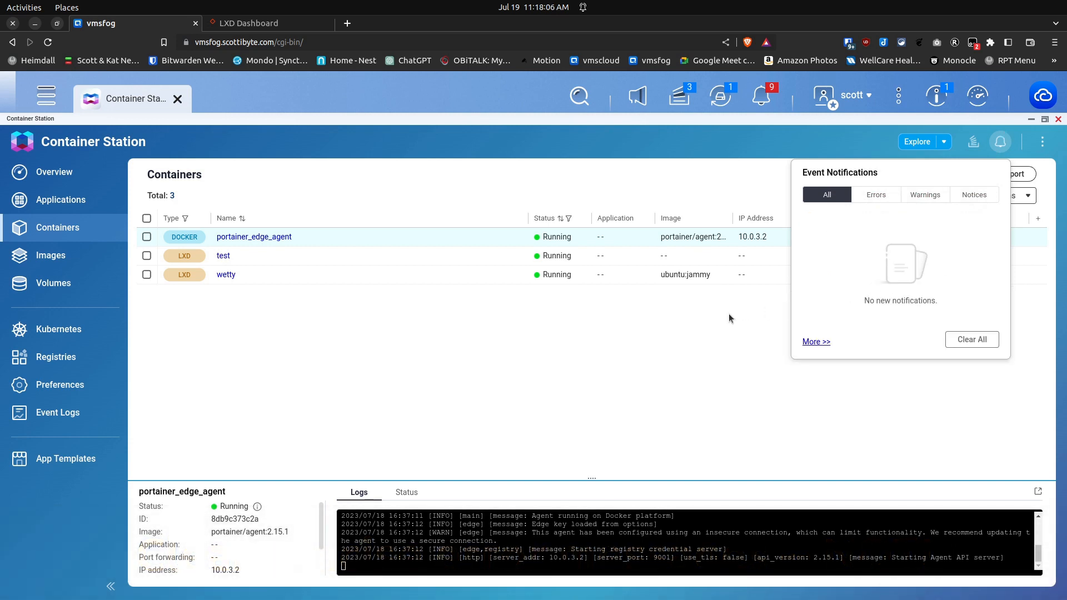
click(724, 330)
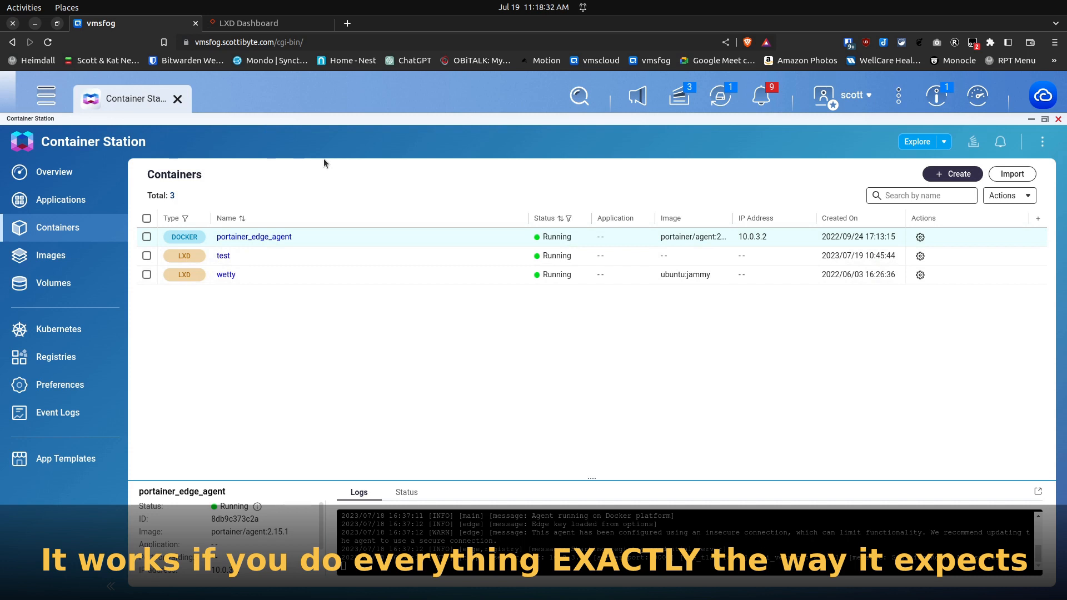
Switch to the LXD Dashboard and view the container list for the VMSFog host
click(273, 23)
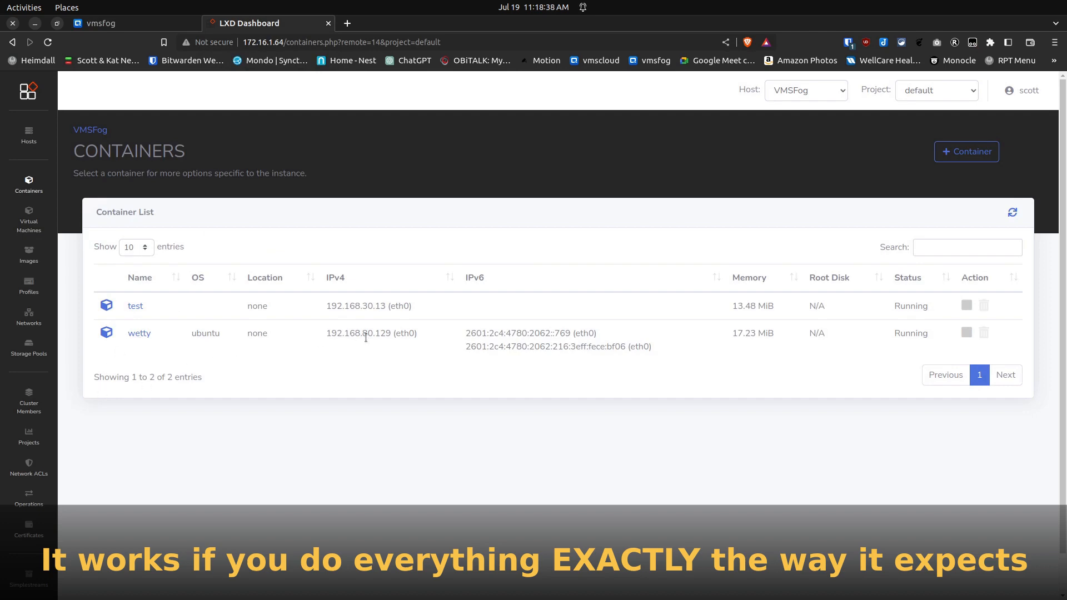
click(966, 151)
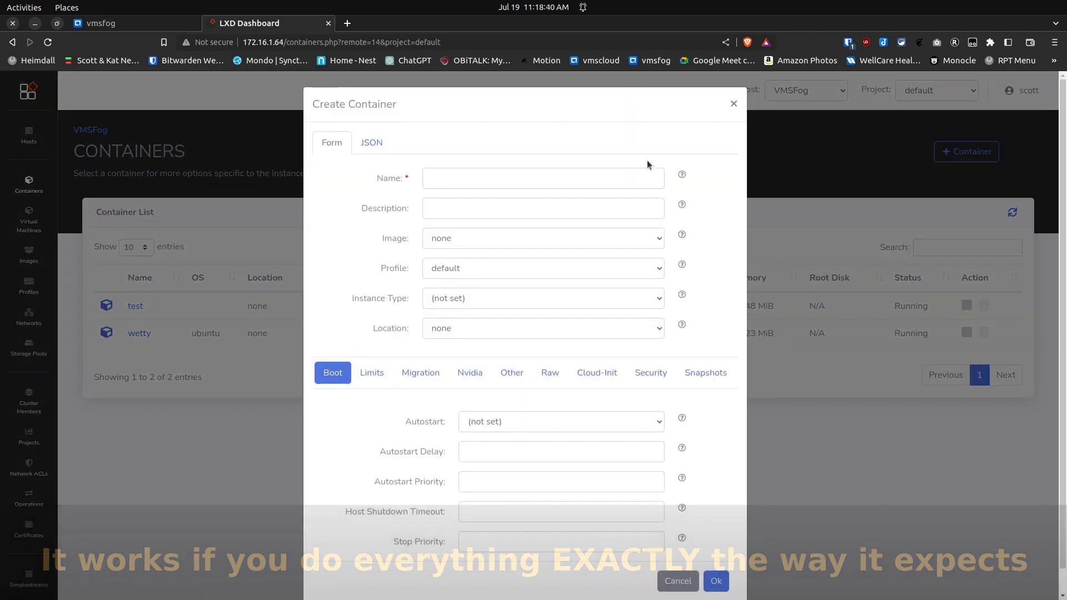
click(508, 181)
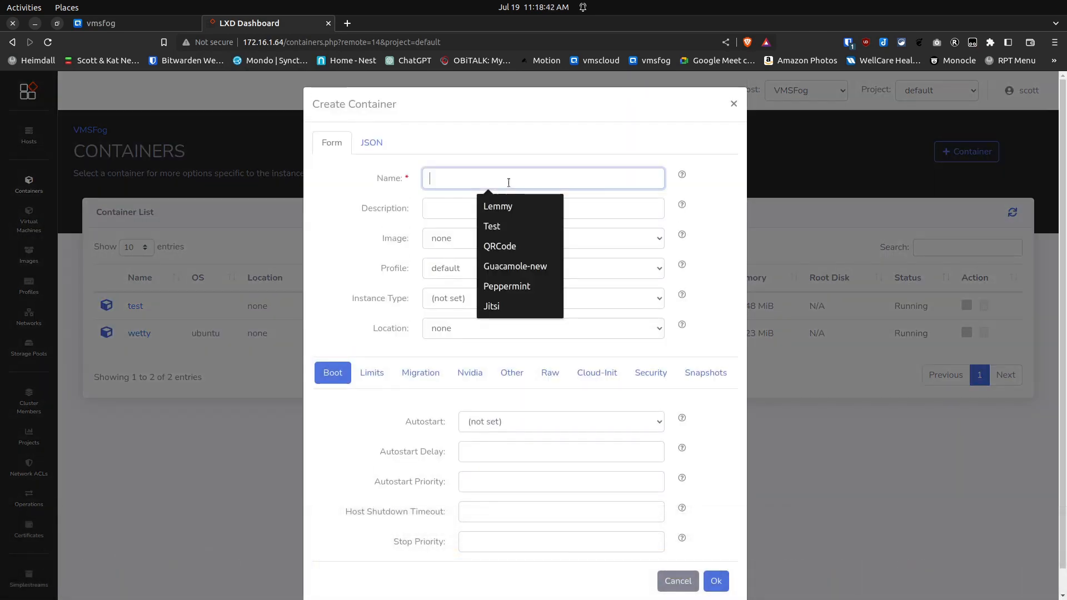
text(ubuntu-)
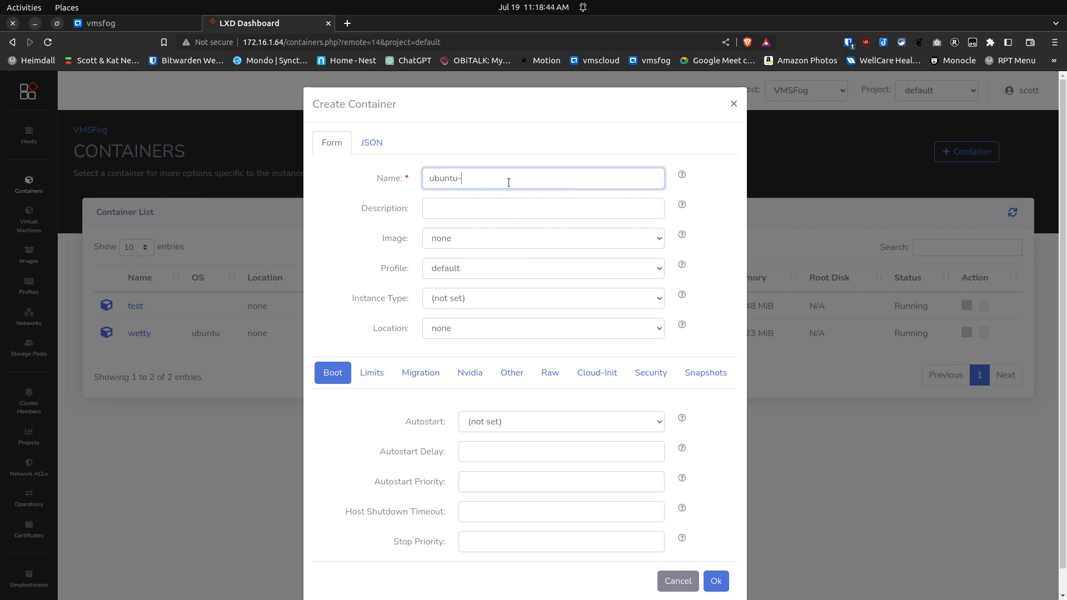
text(1)
click(488, 246)
click(485, 238)
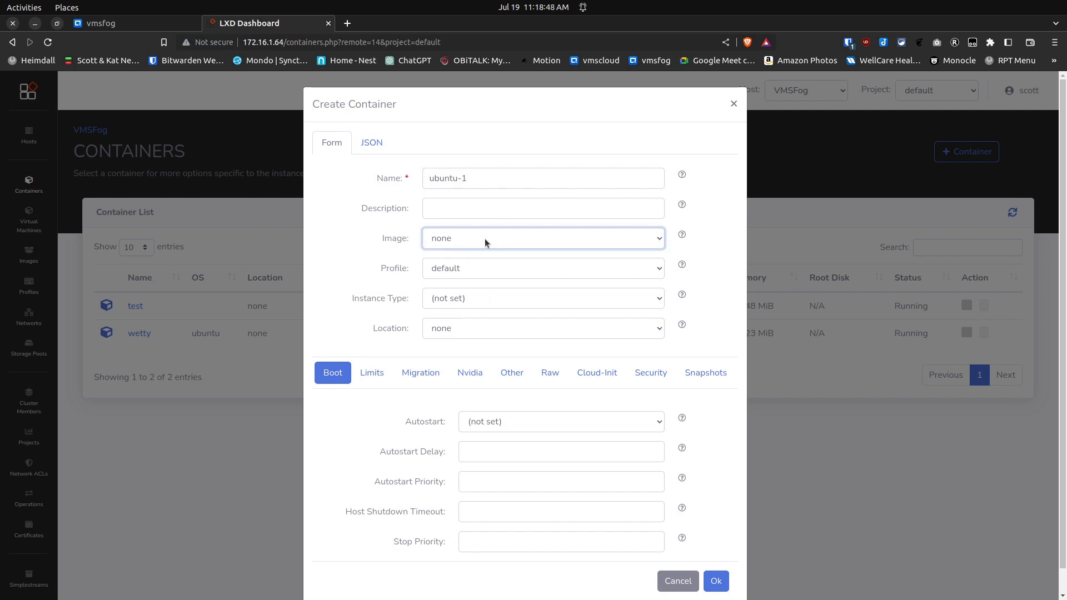
click(484, 238)
click(485, 238)
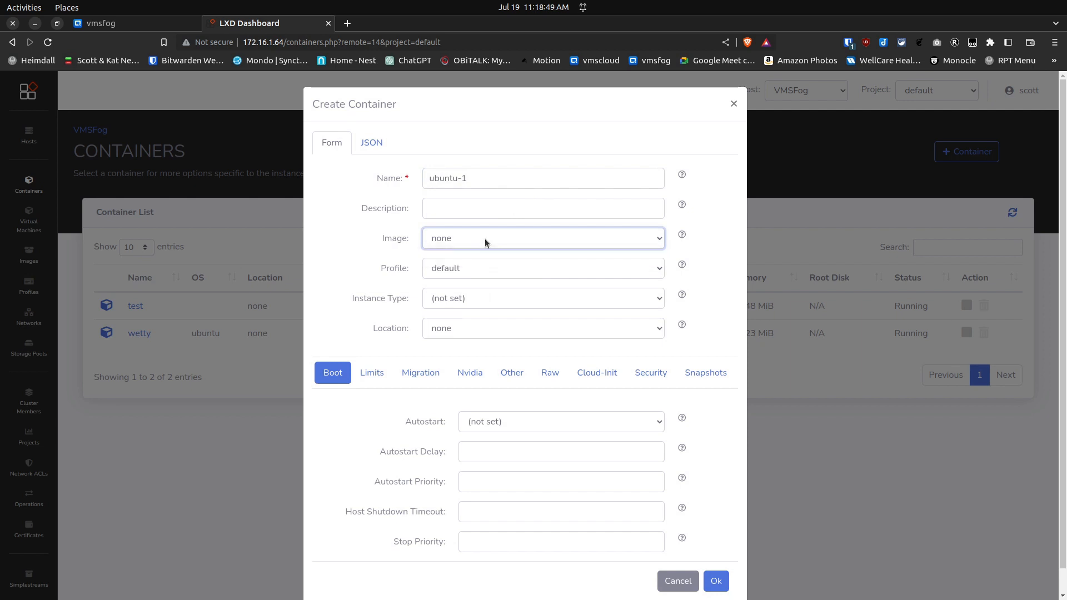
click(448, 239)
click(448, 239)
click(687, 580)
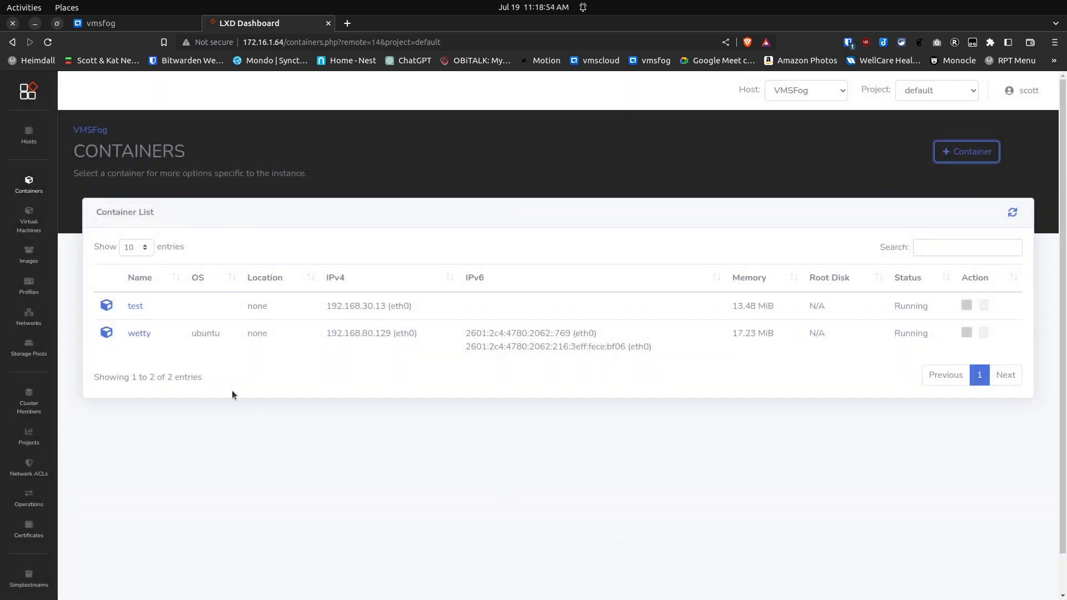
click(25, 254)
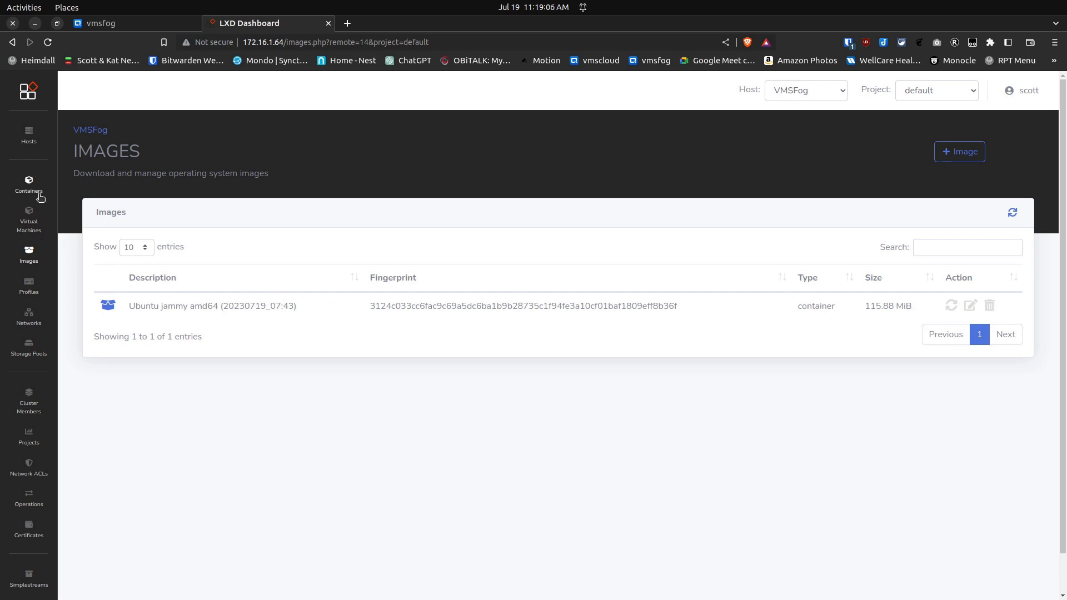
click(29, 185)
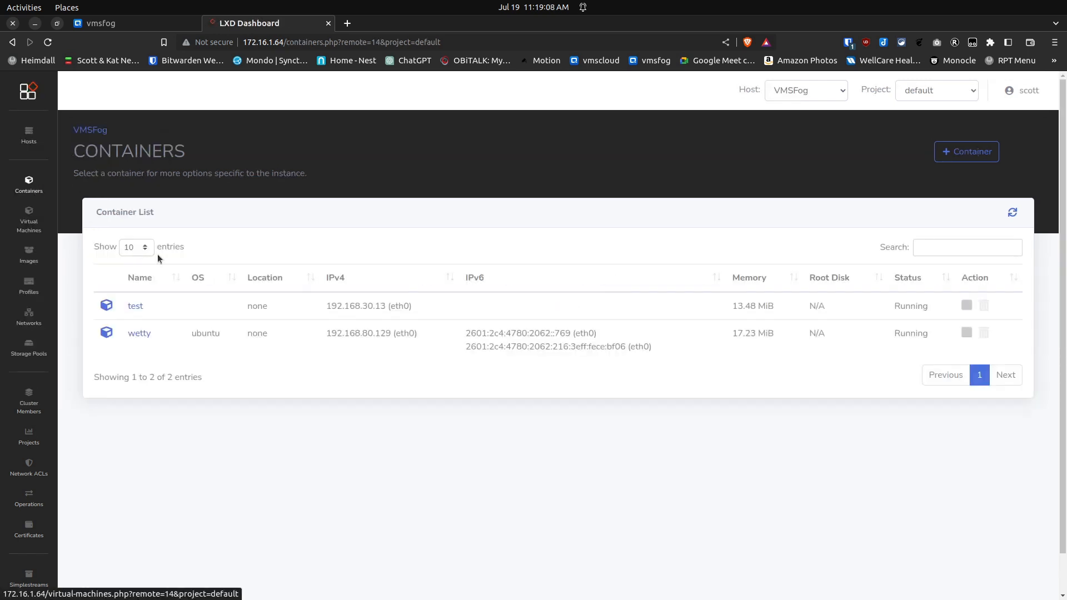
click(939, 159)
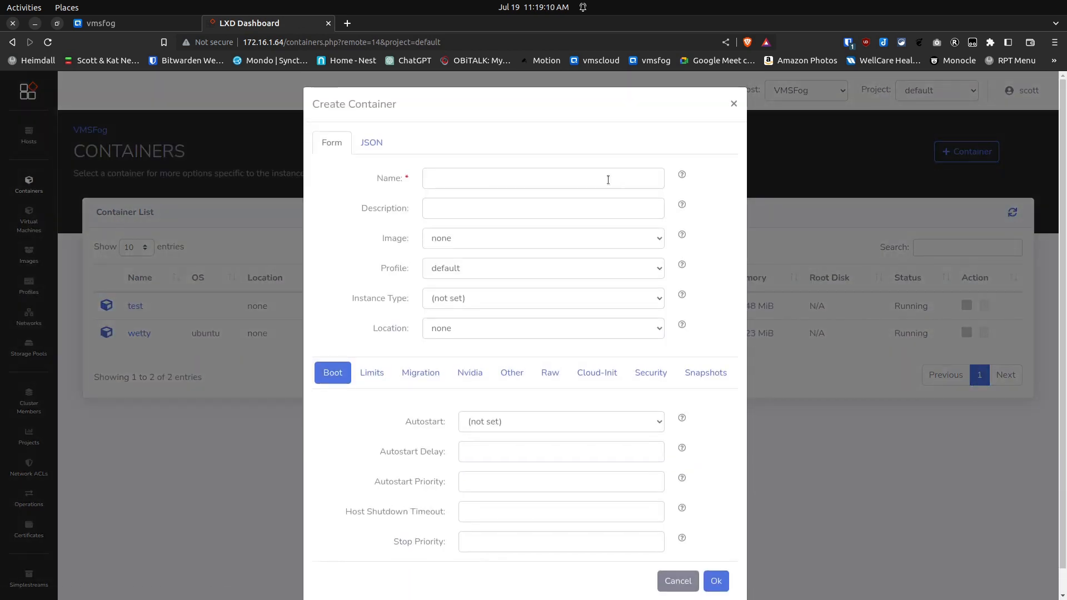
click(471, 238)
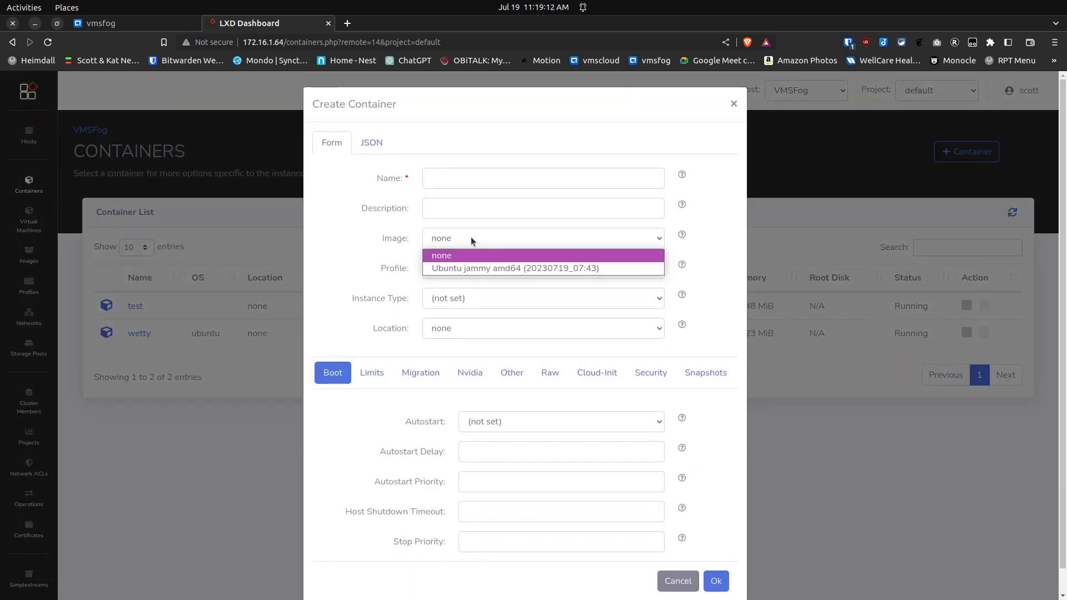
click(463, 268)
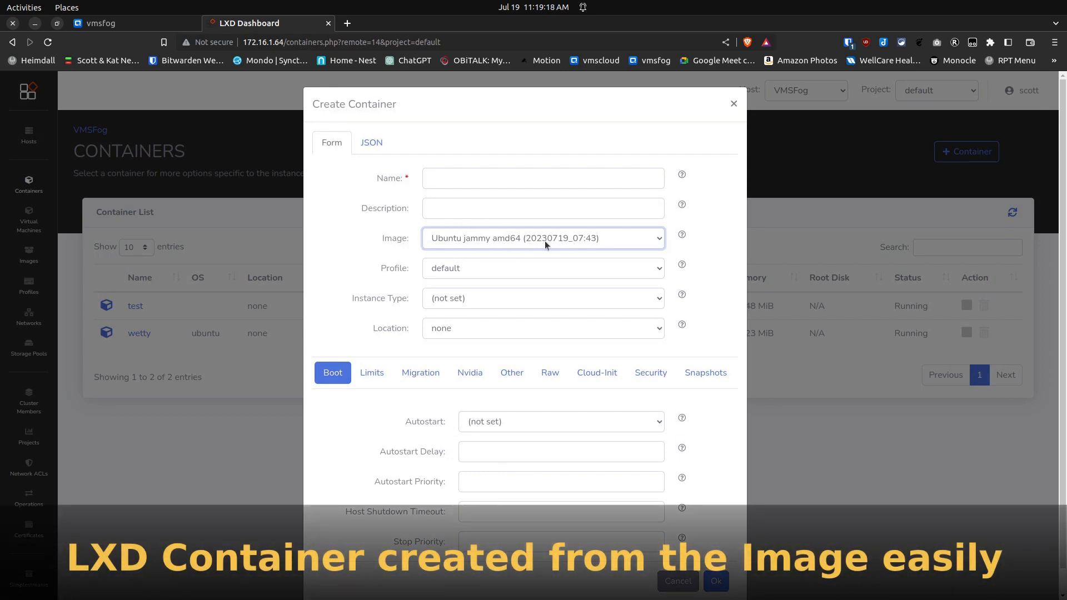
click(475, 182)
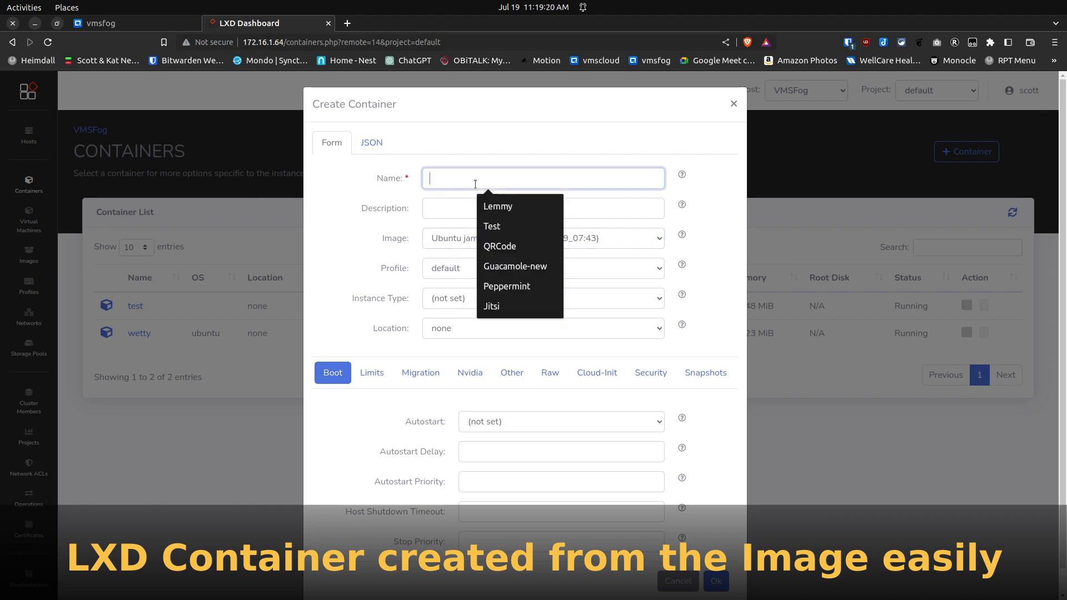
text(ubu)
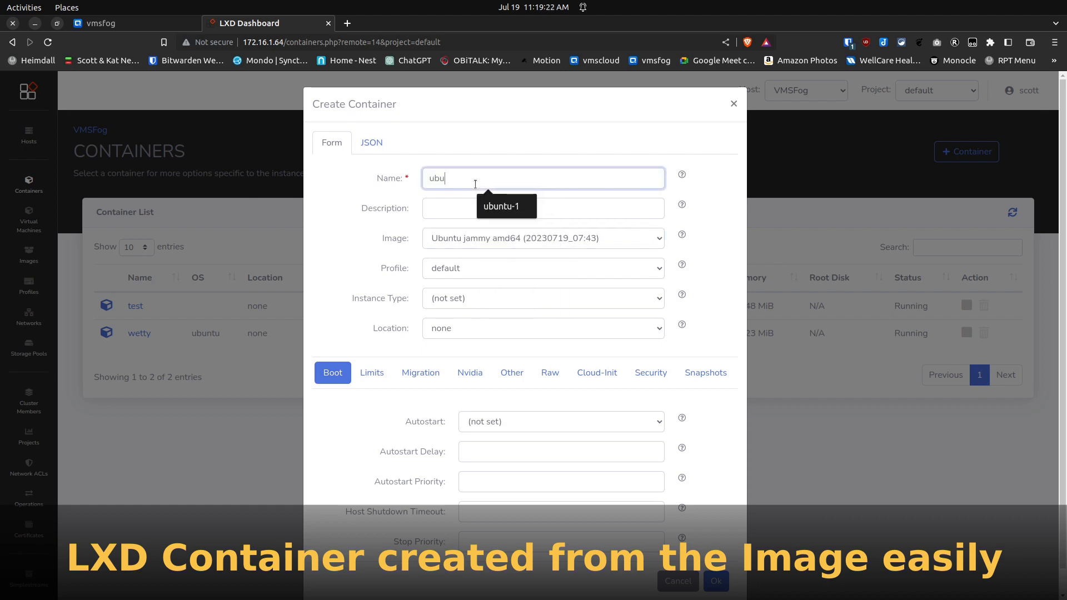
text(ntu-1)
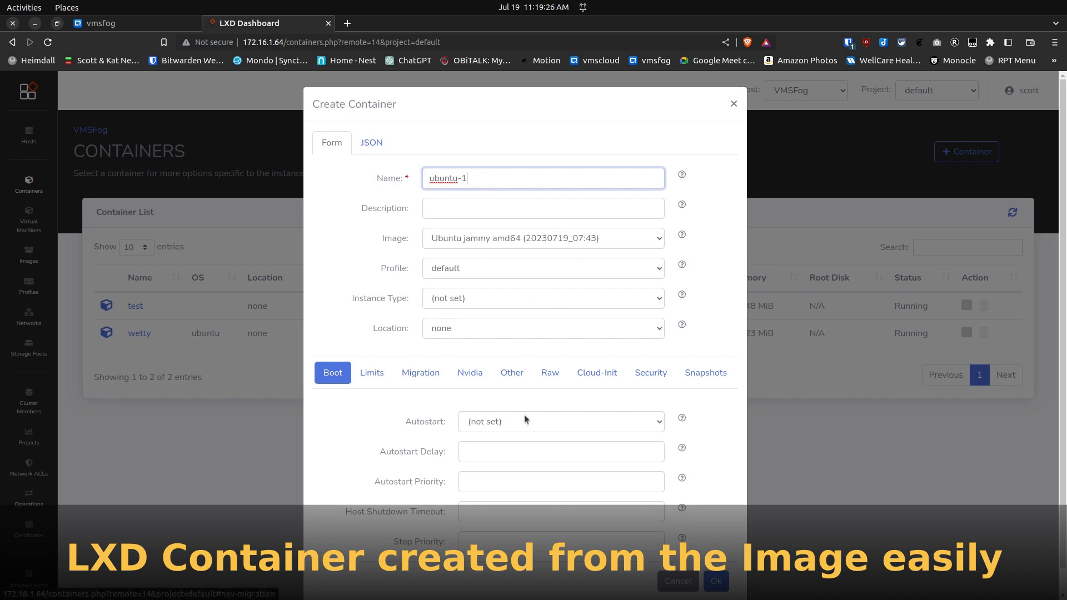
Set the new container's autostart to true and create the container
click(585, 418)
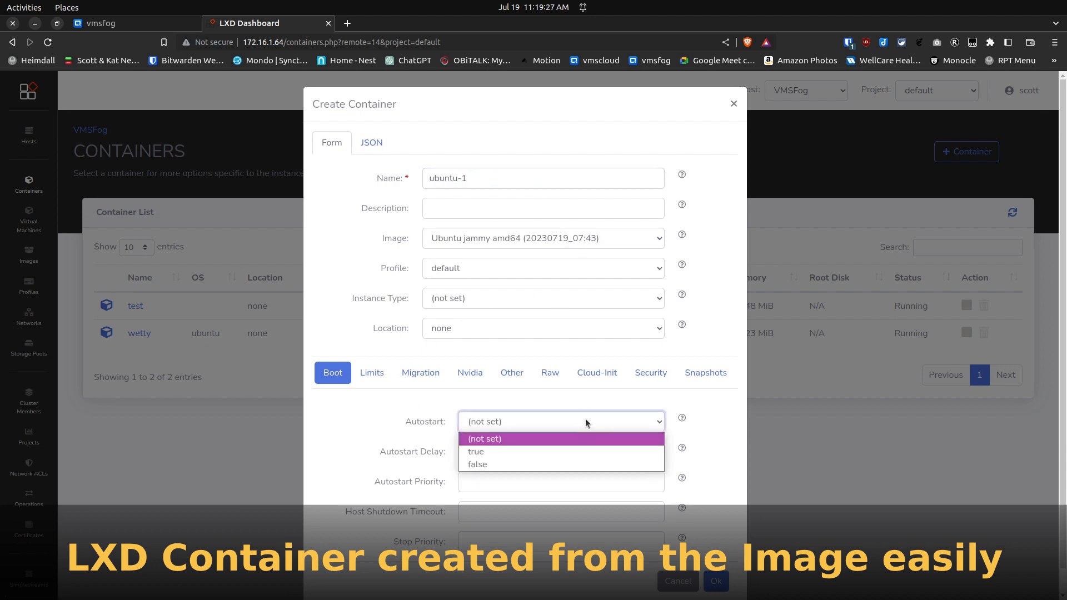
click(509, 451)
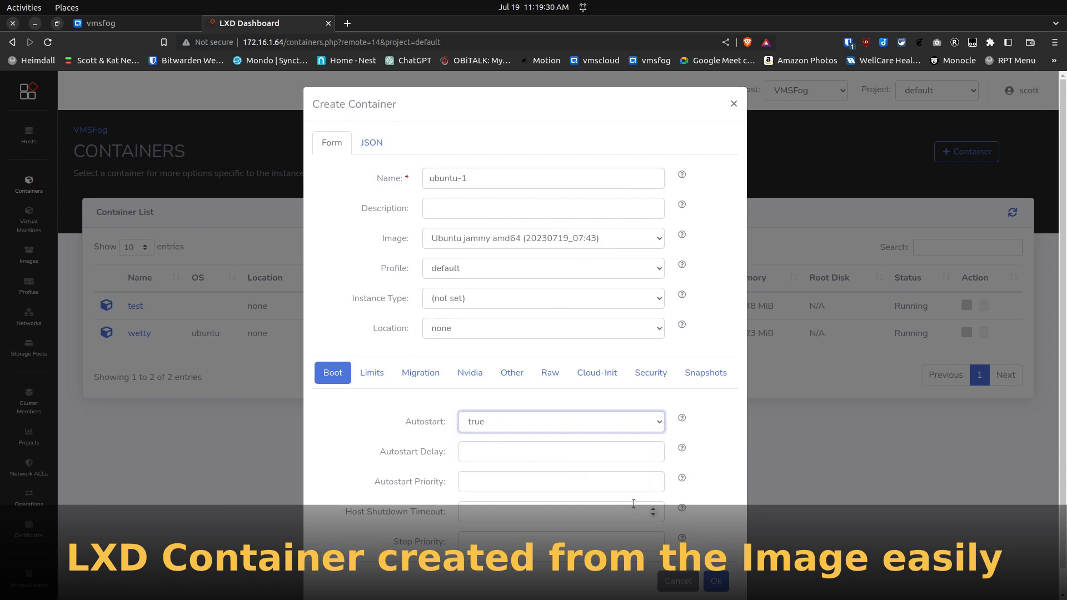
click(716, 581)
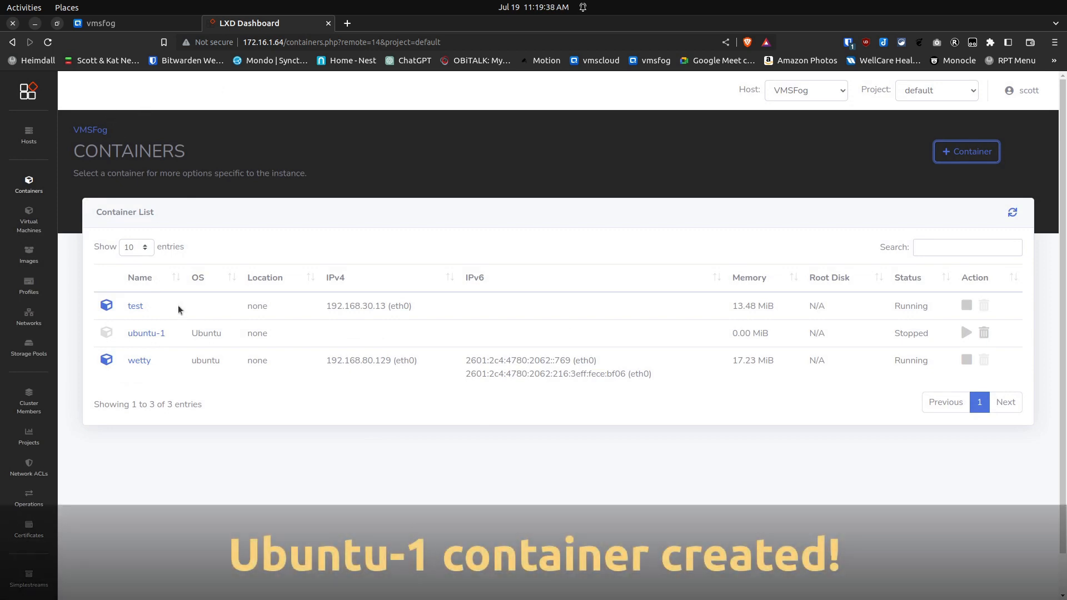
Attach the IoT profile to the ubuntu-1 container
click(157, 335)
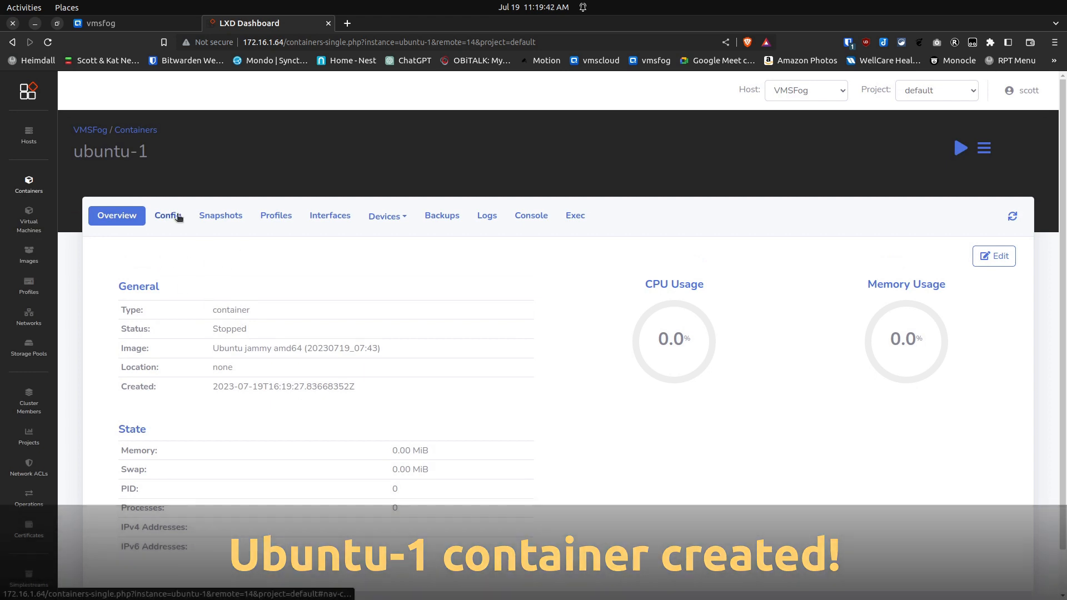
click(284, 220)
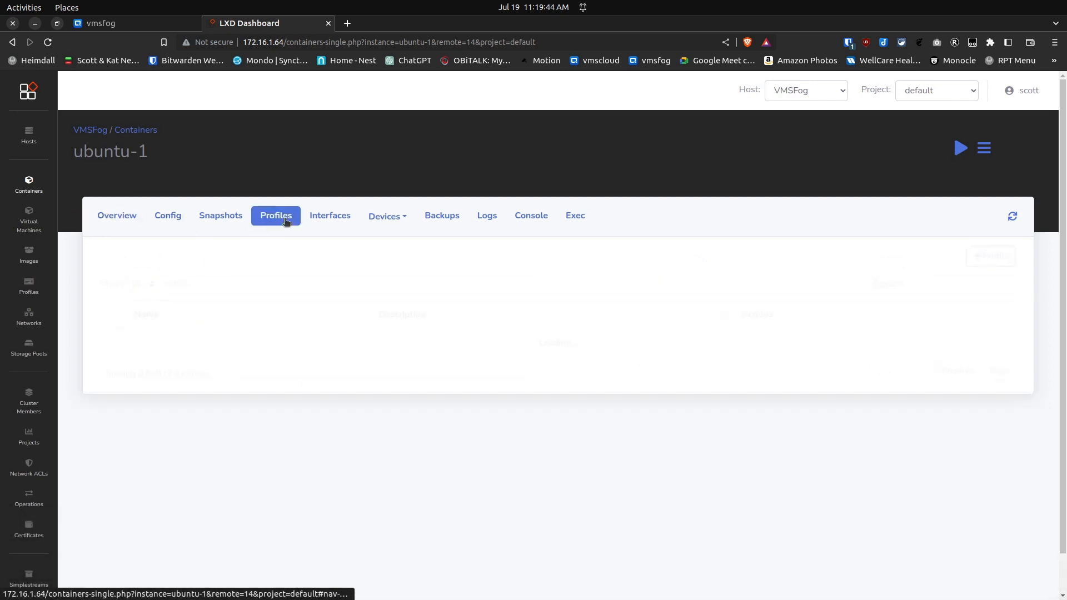
click(976, 255)
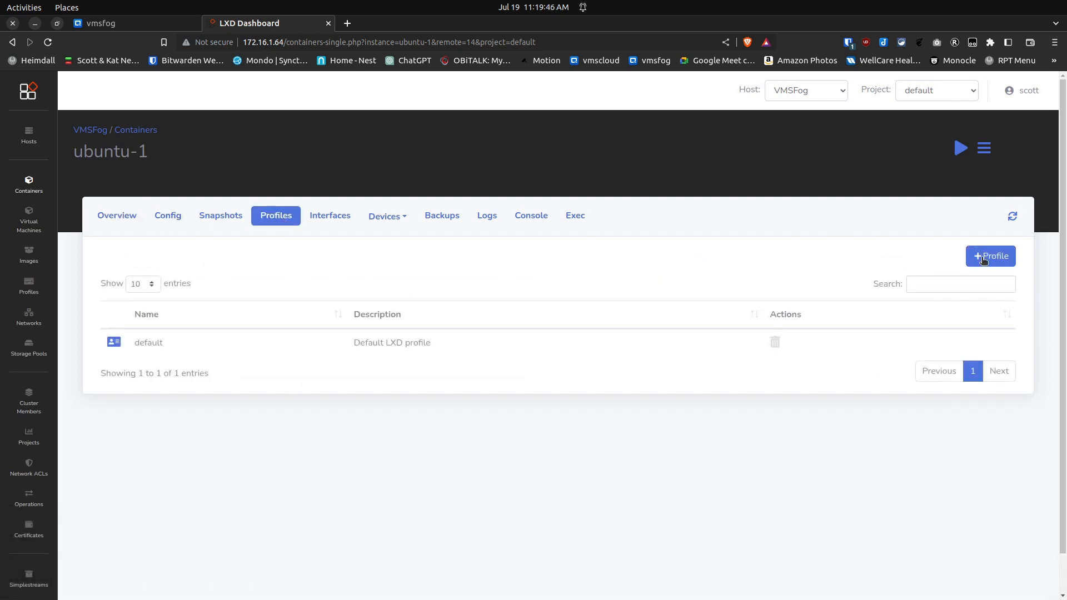
click(572, 138)
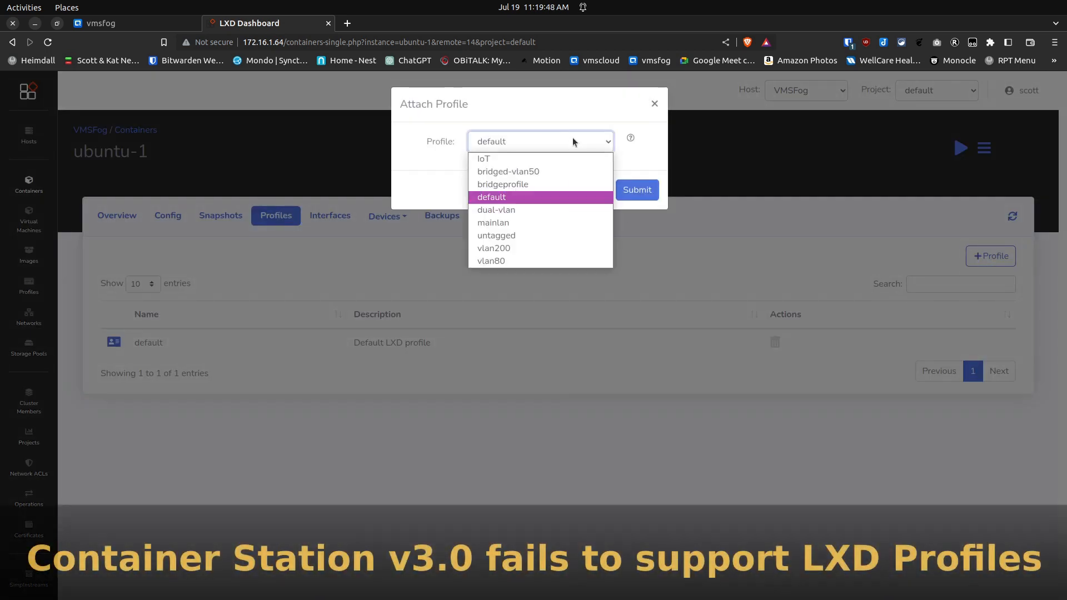
click(492, 158)
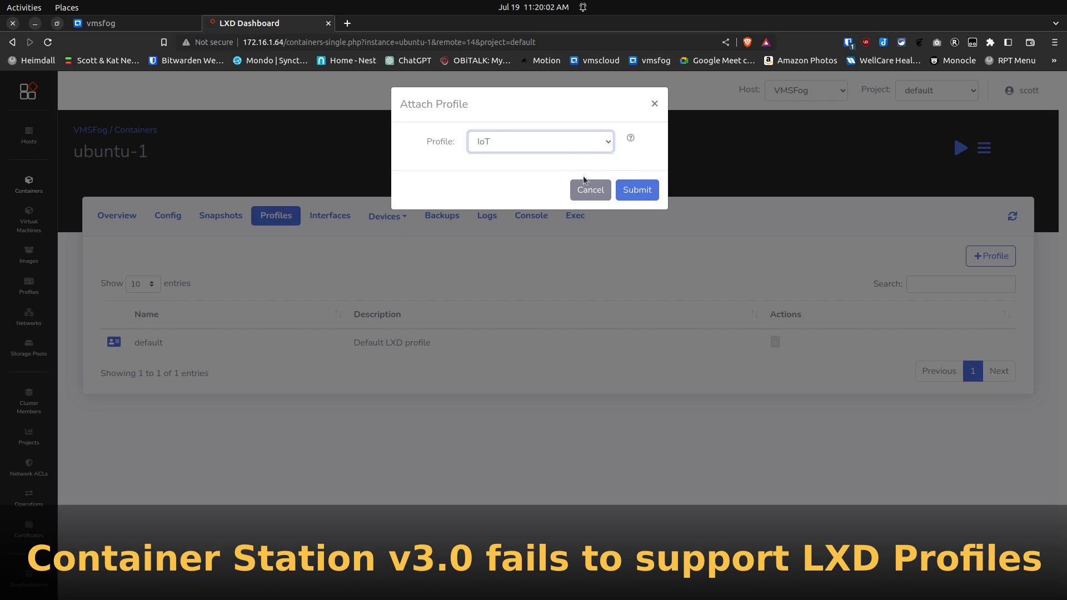
click(651, 189)
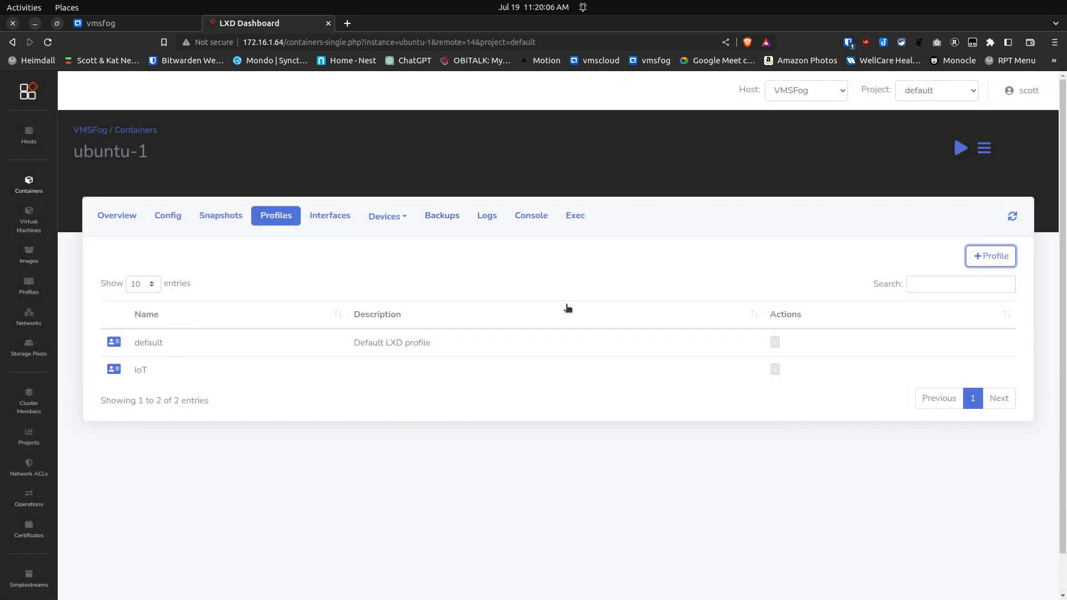
Start the ubuntu-1 container, then check the container list and the overview of the test container
click(960, 147)
click(30, 185)
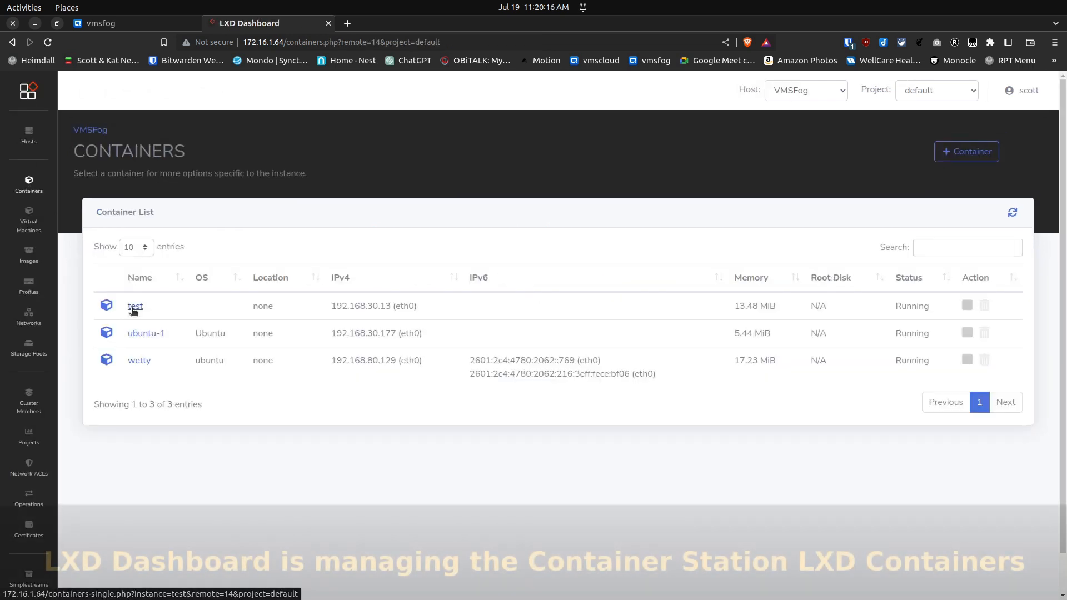
click(134, 307)
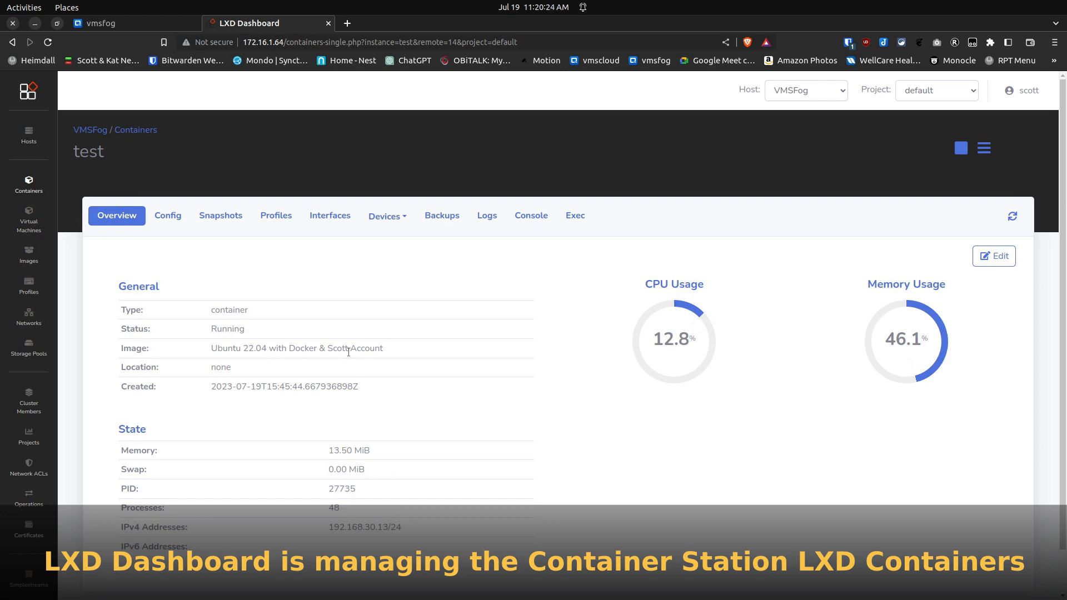
Switch to Container Station and set up a new container in basic mode from the LXD Image Server registry with image ubuntu:jammy
click(138, 26)
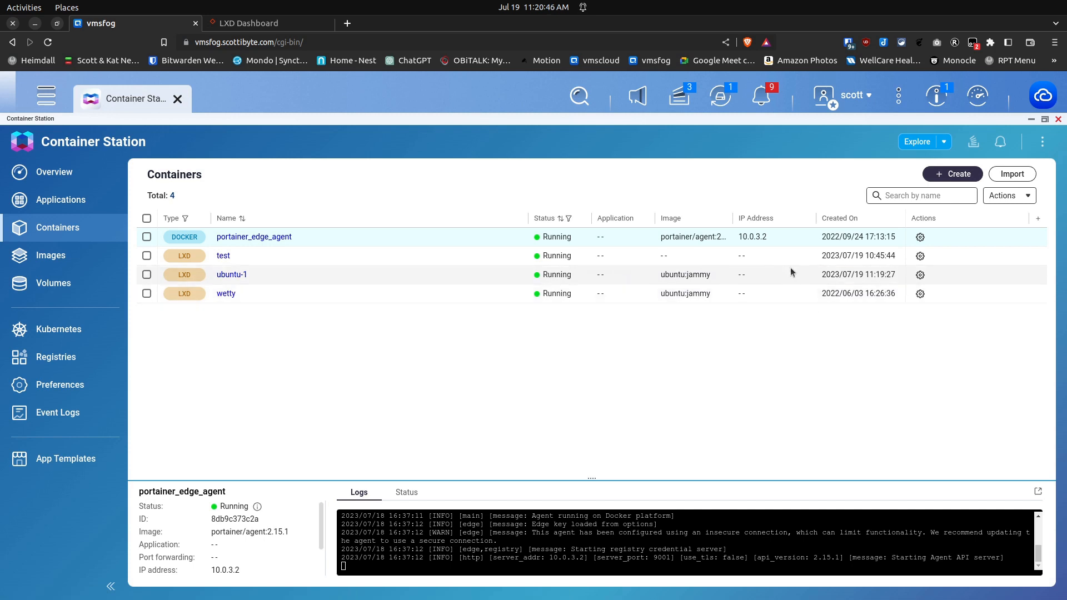
click(953, 175)
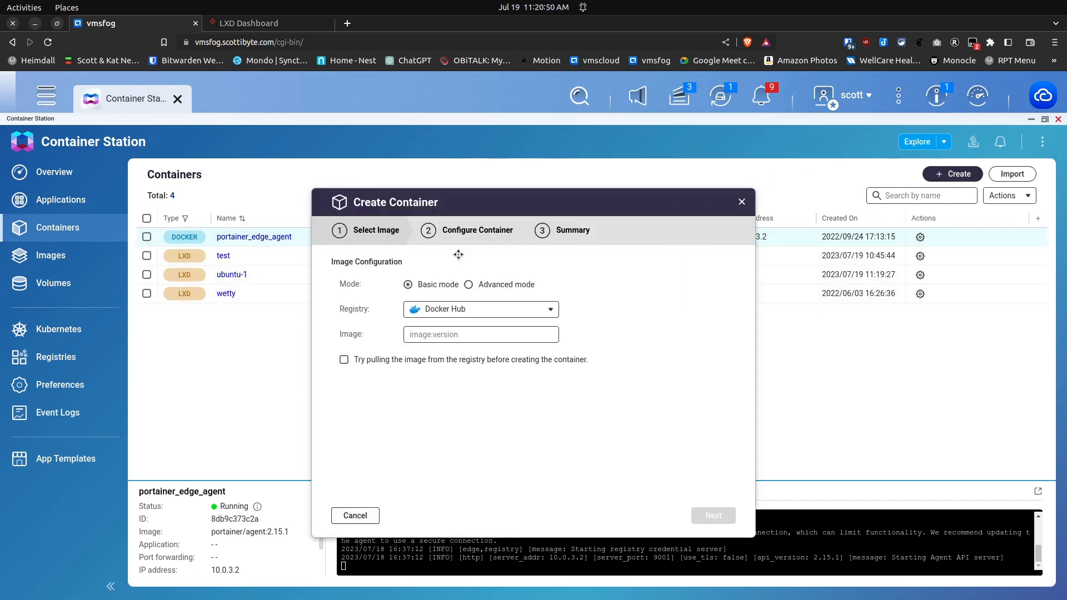
click(468, 286)
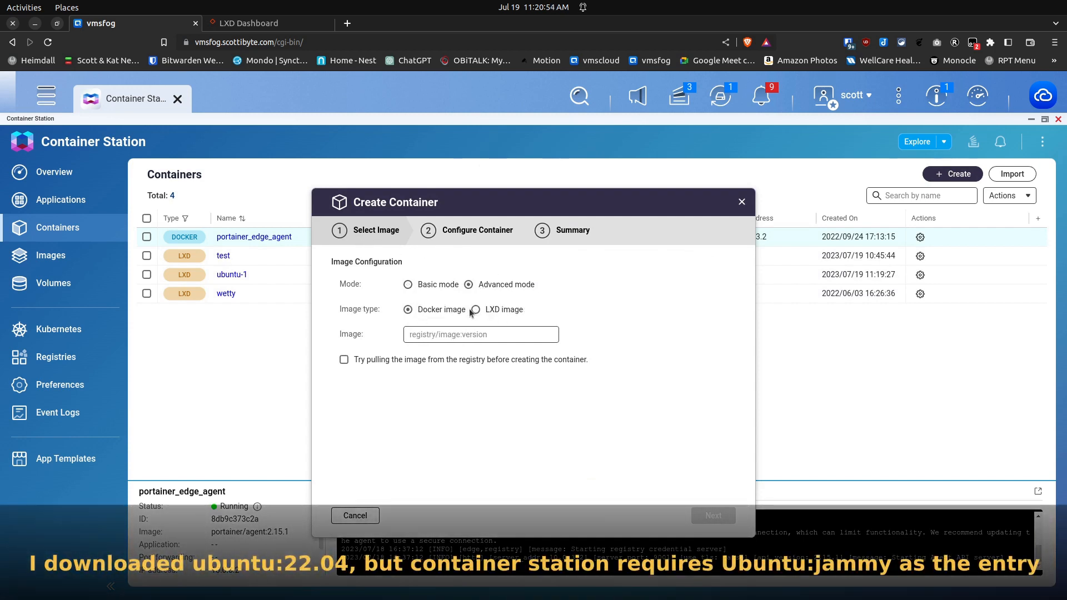
click(407, 284)
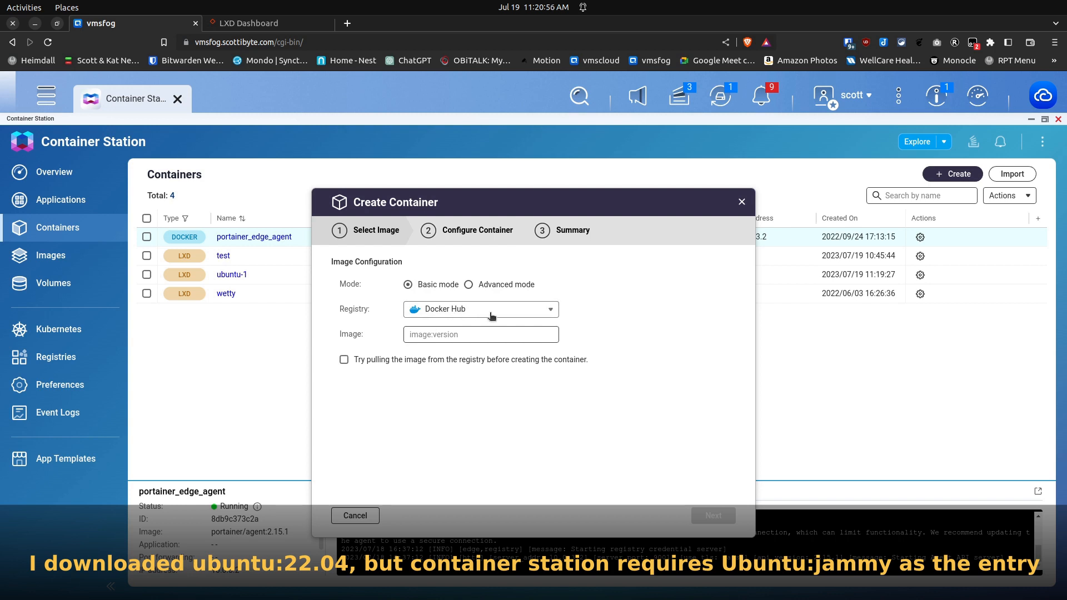
click(492, 315)
click(457, 352)
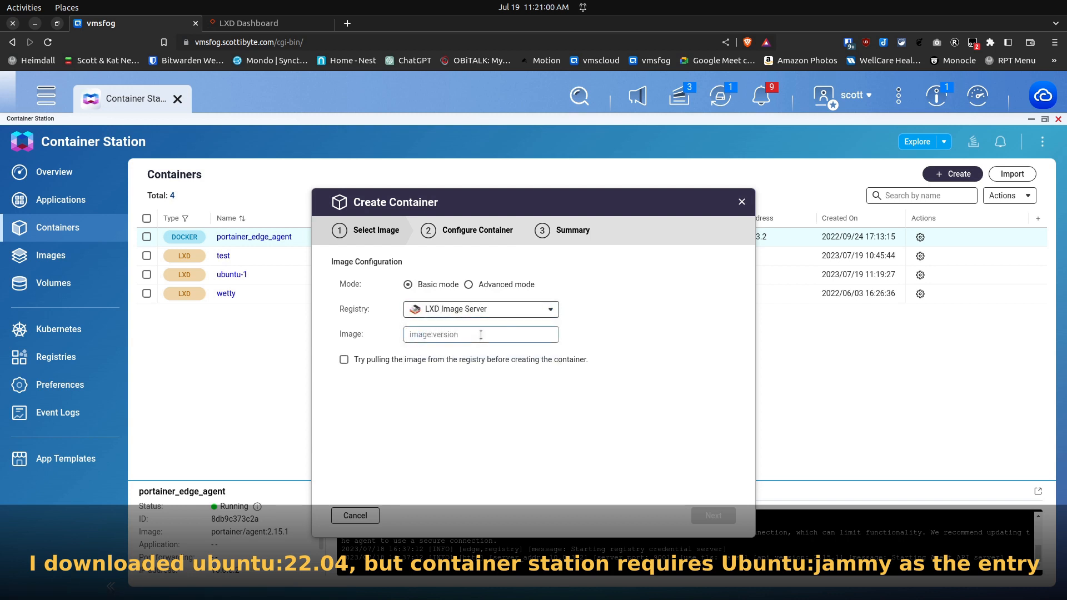
text(ubuntu:jammy)
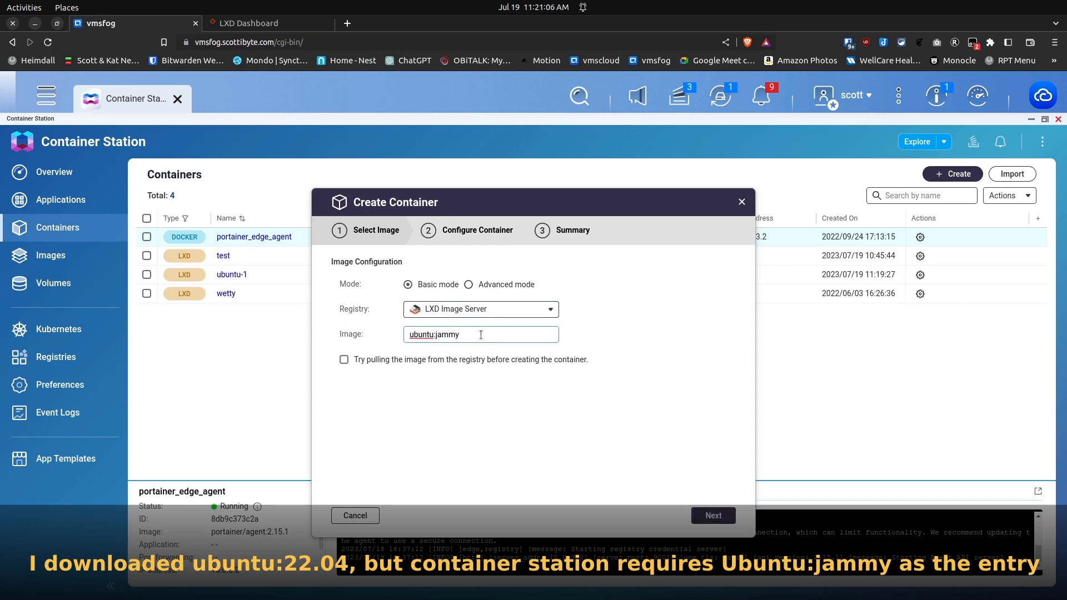
Name the container ubuntu-2 and set its auto start policy to Always
click(712, 514)
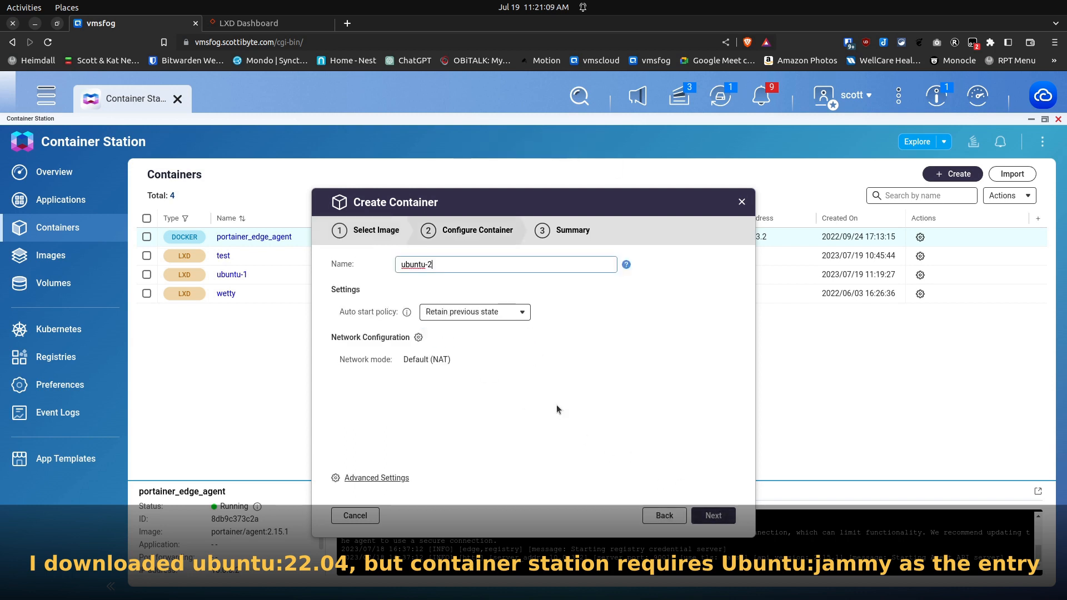
click(472, 313)
click(441, 355)
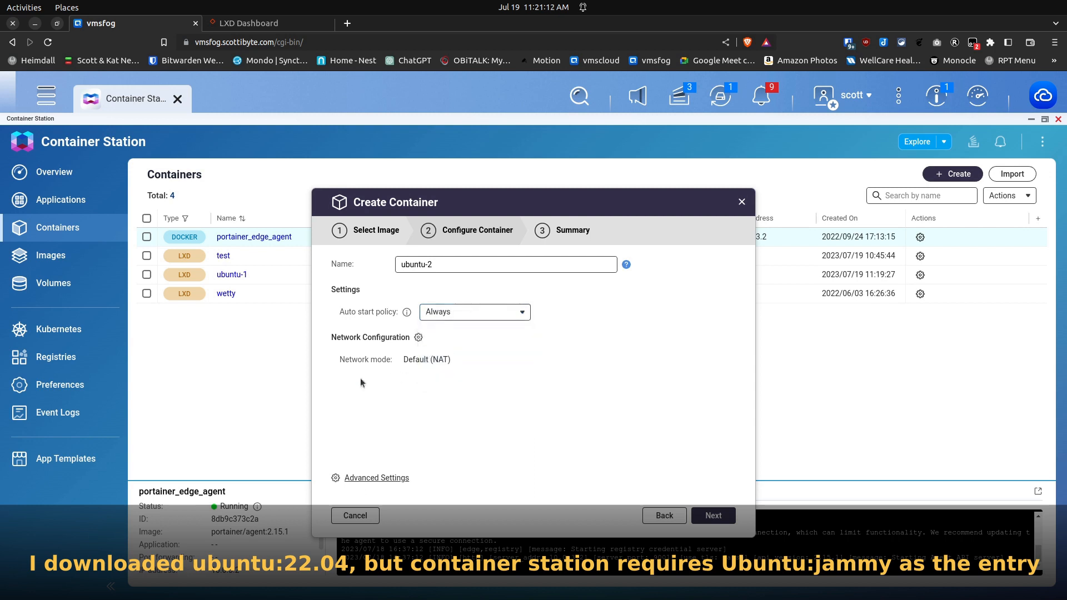
Set the container's network mode to custom Bridge on Adapter 1+2 with a generated MAC address
click(418, 337)
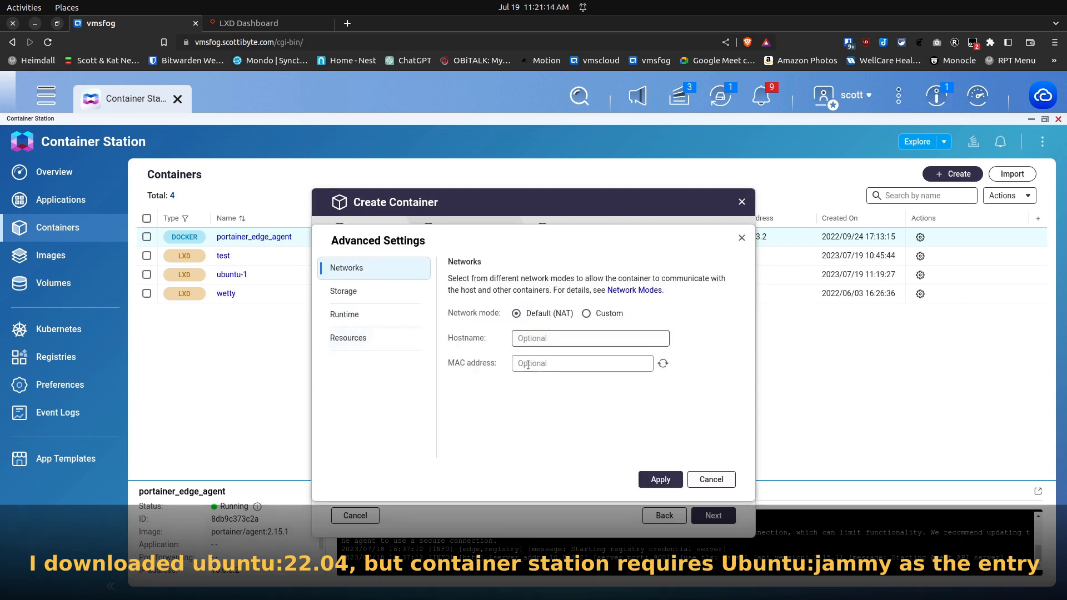
click(587, 314)
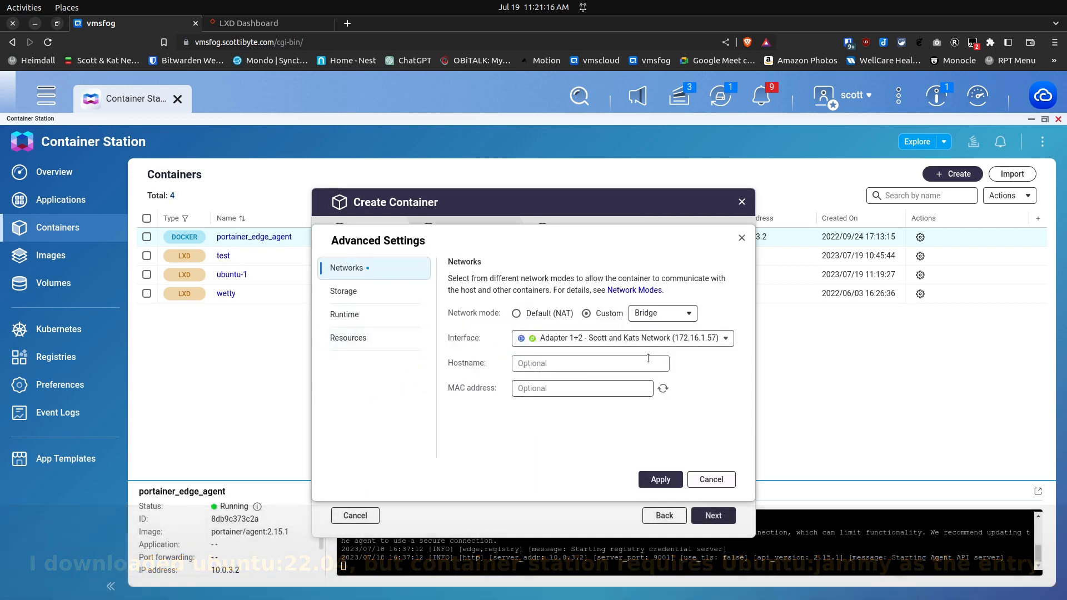
click(663, 389)
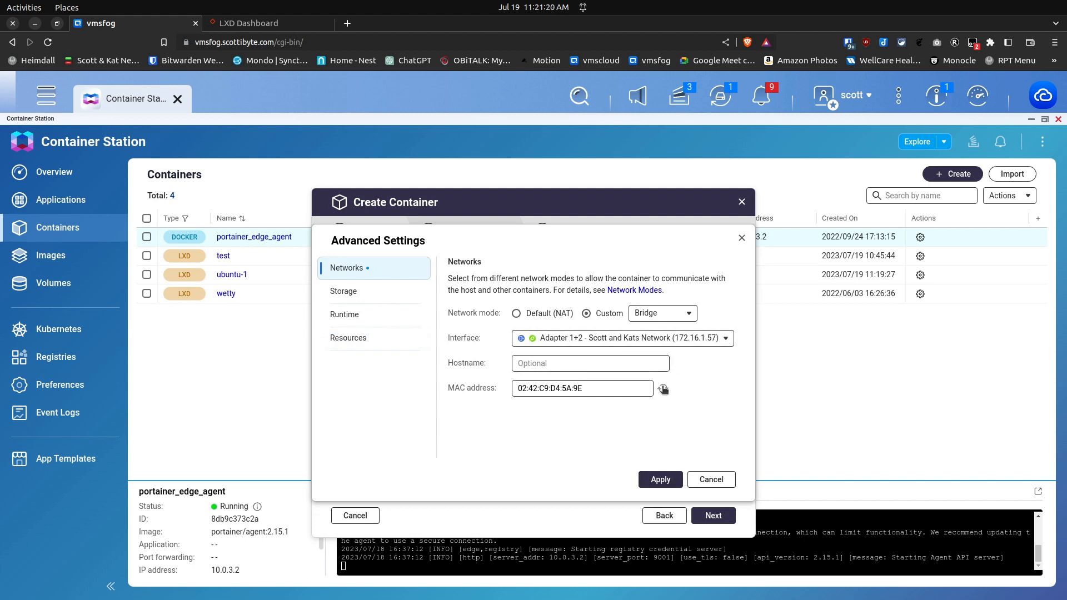
click(656, 480)
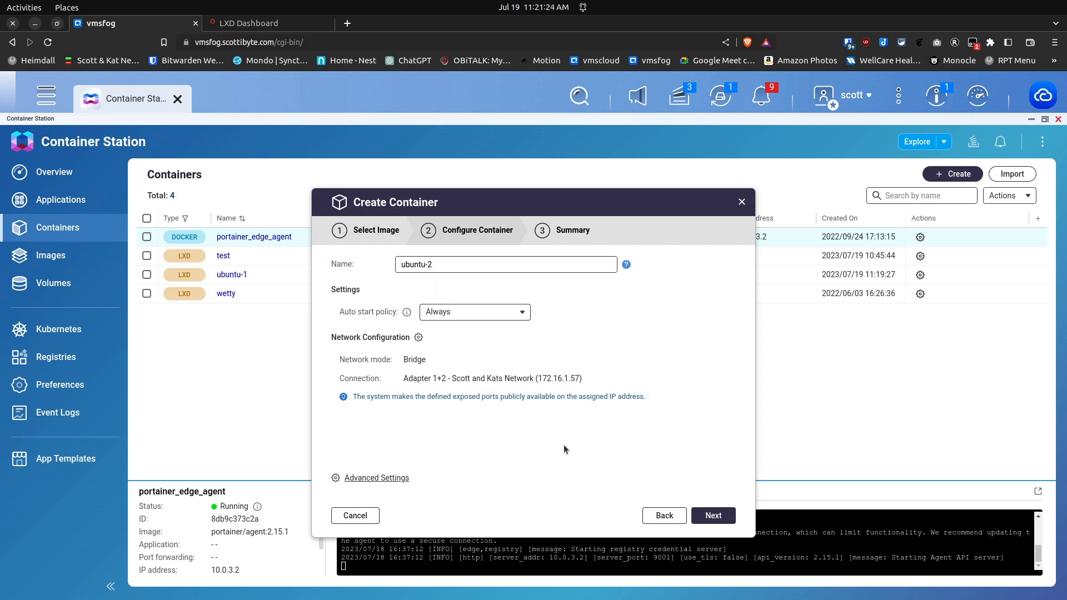
Create the ubuntu-2 container, agreeing to enable privileged mode, and dismiss the background tasks list
click(715, 516)
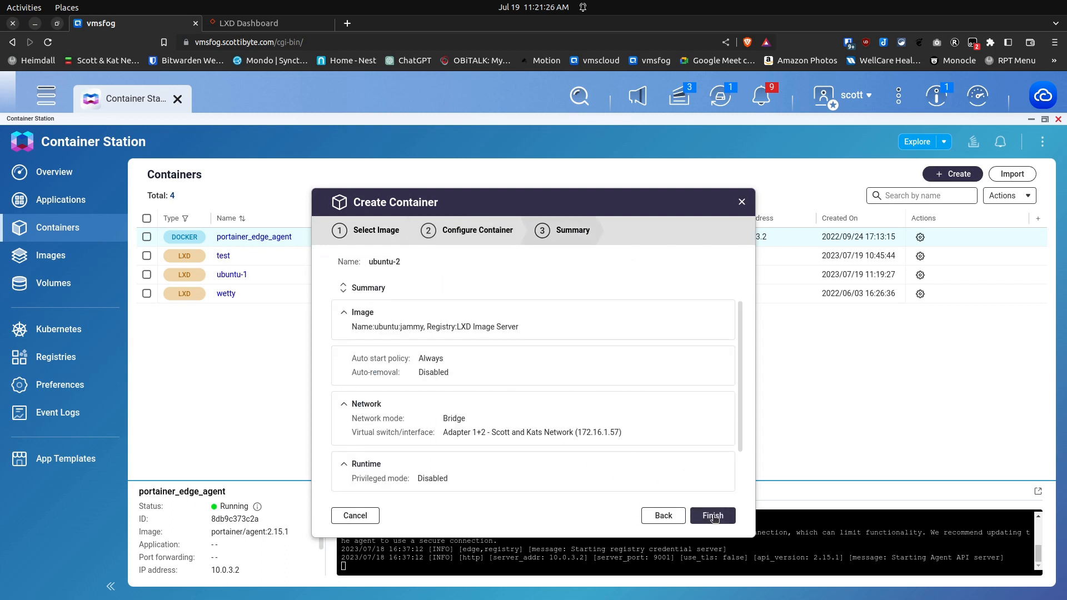
click(714, 517)
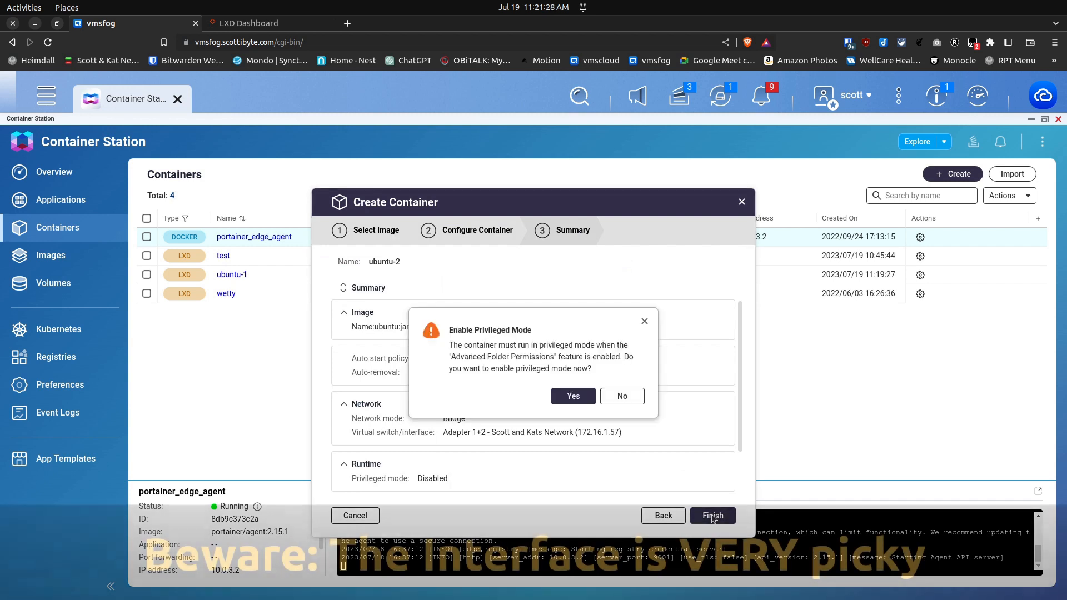
click(567, 398)
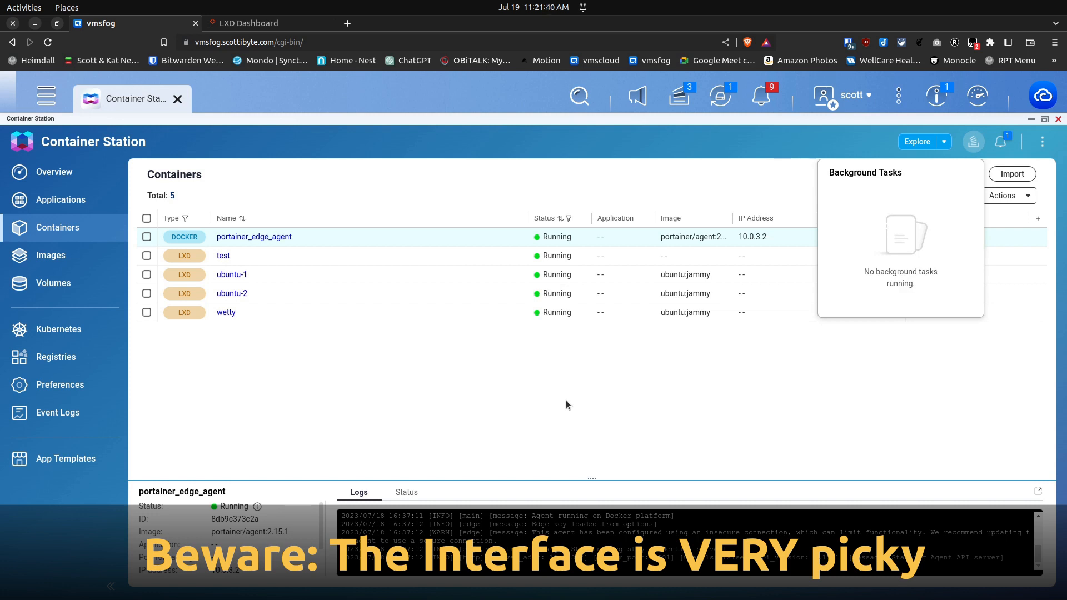
click(566, 400)
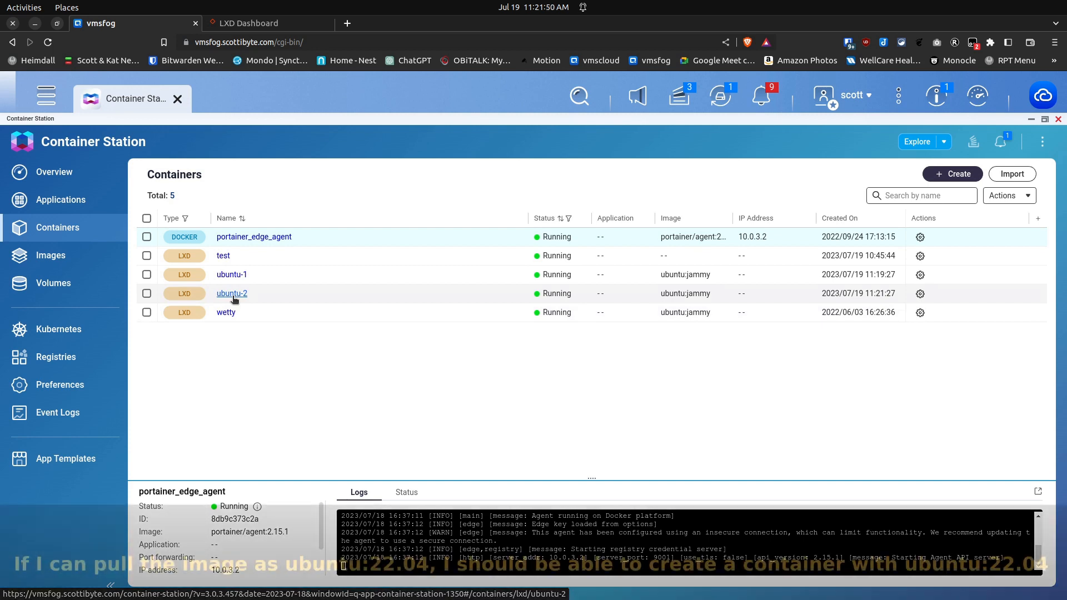
Review the Container Station images list and the resource overview, then return to the containers list
click(51, 255)
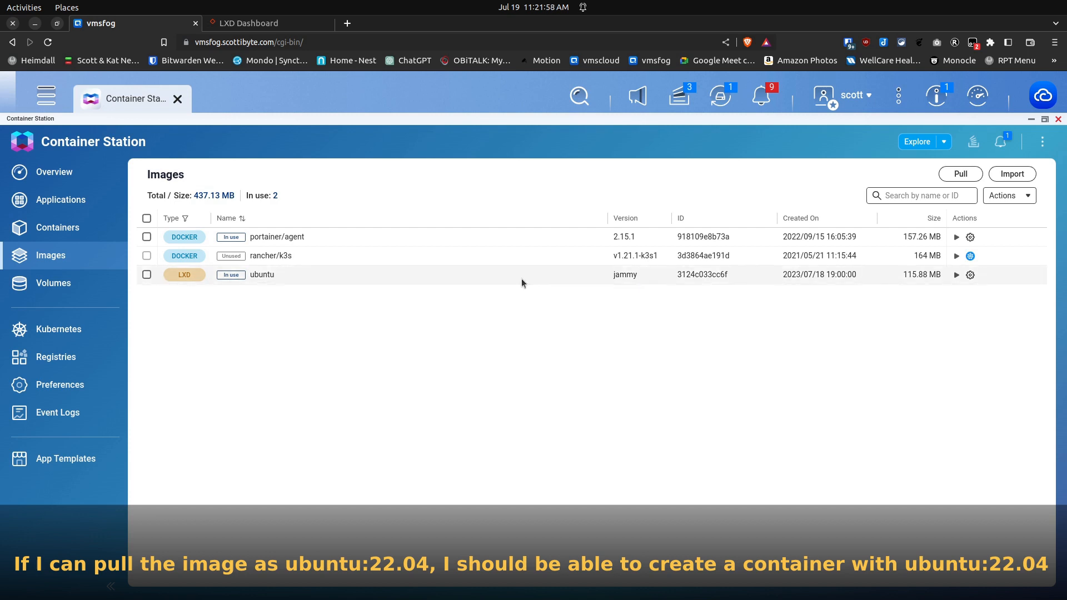
click(63, 178)
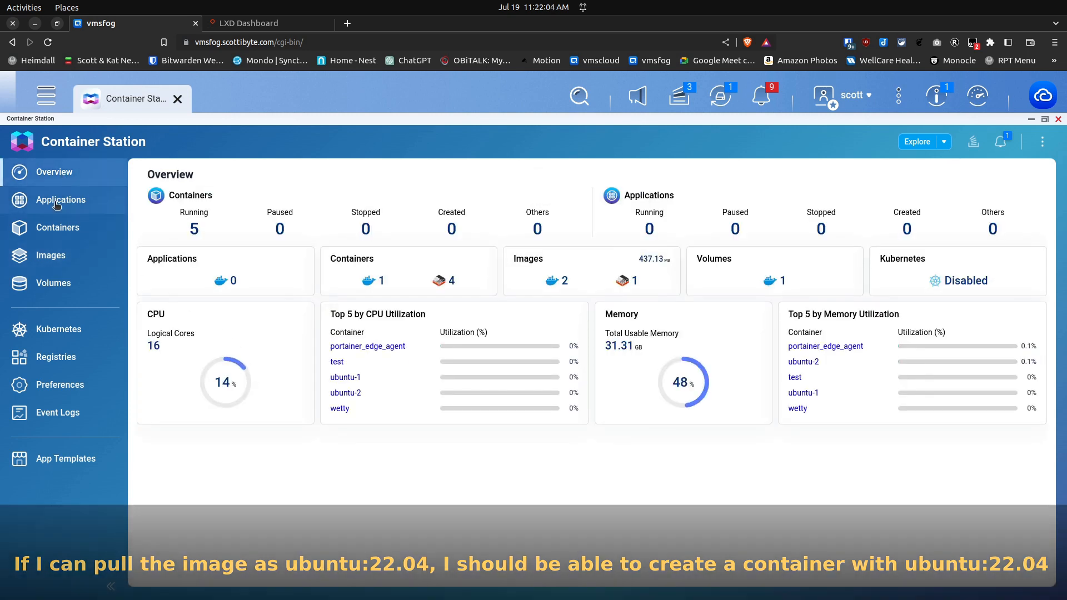
click(56, 229)
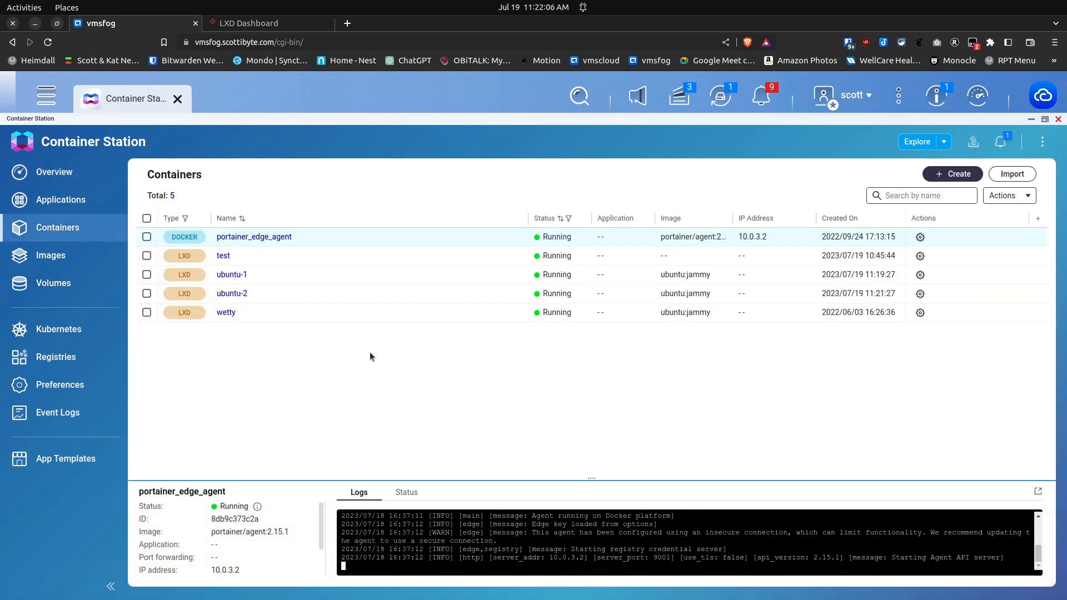
click(952, 174)
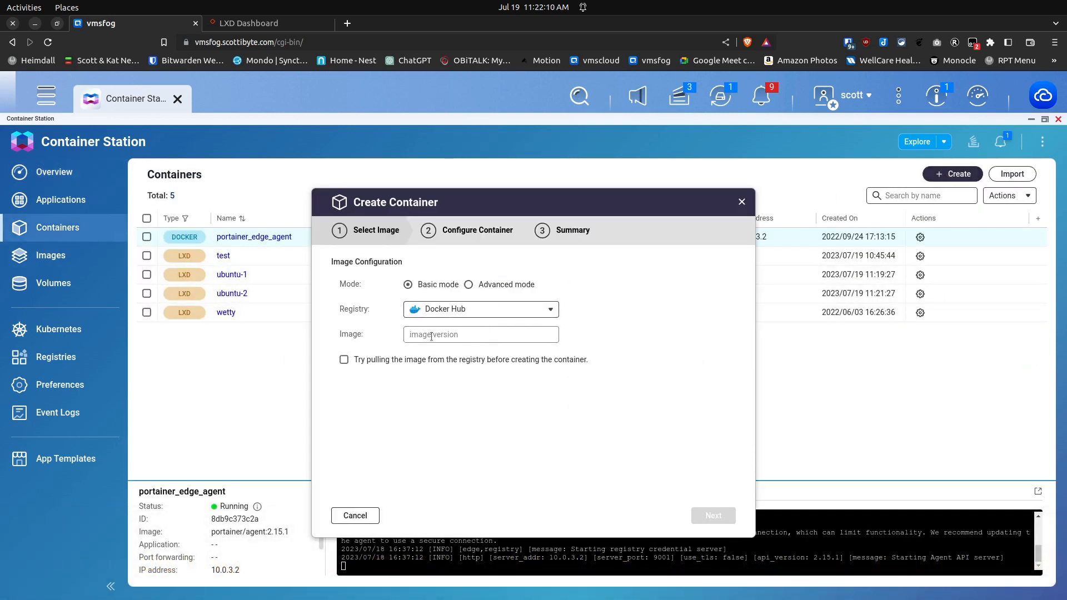
click(469, 285)
click(476, 310)
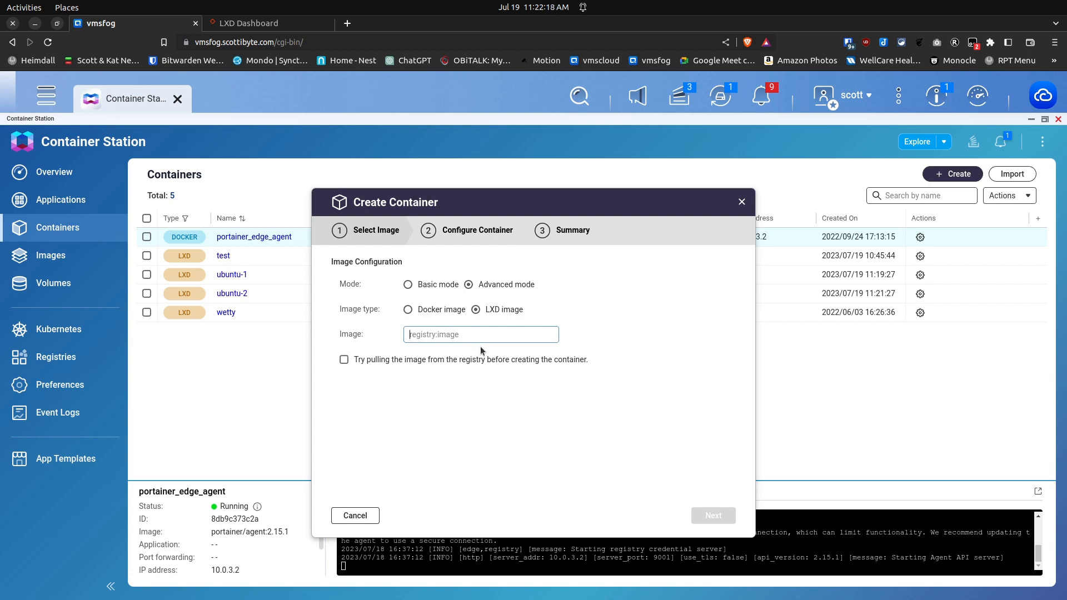
click(358, 516)
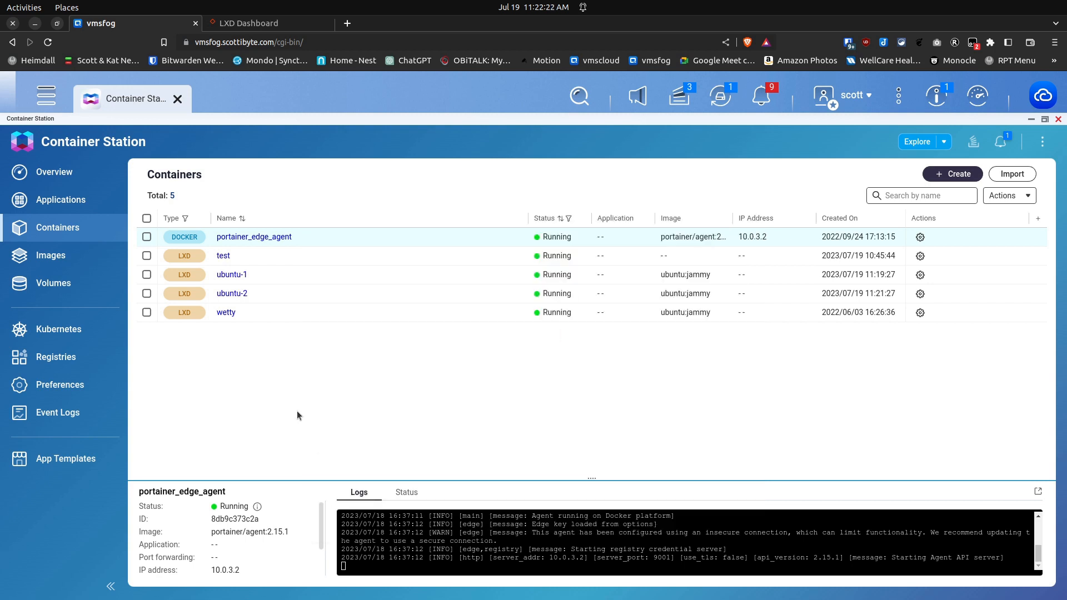
Check the details of container ubuntu-1, then switch to LXD Dashboard and examine the container list's IP addresses
click(232, 276)
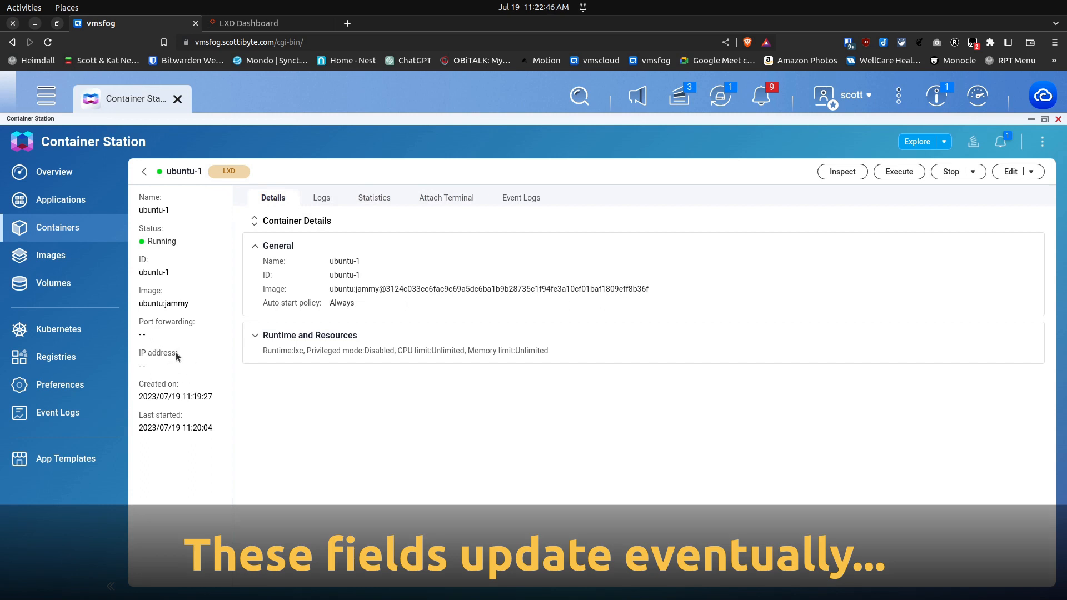
click(143, 173)
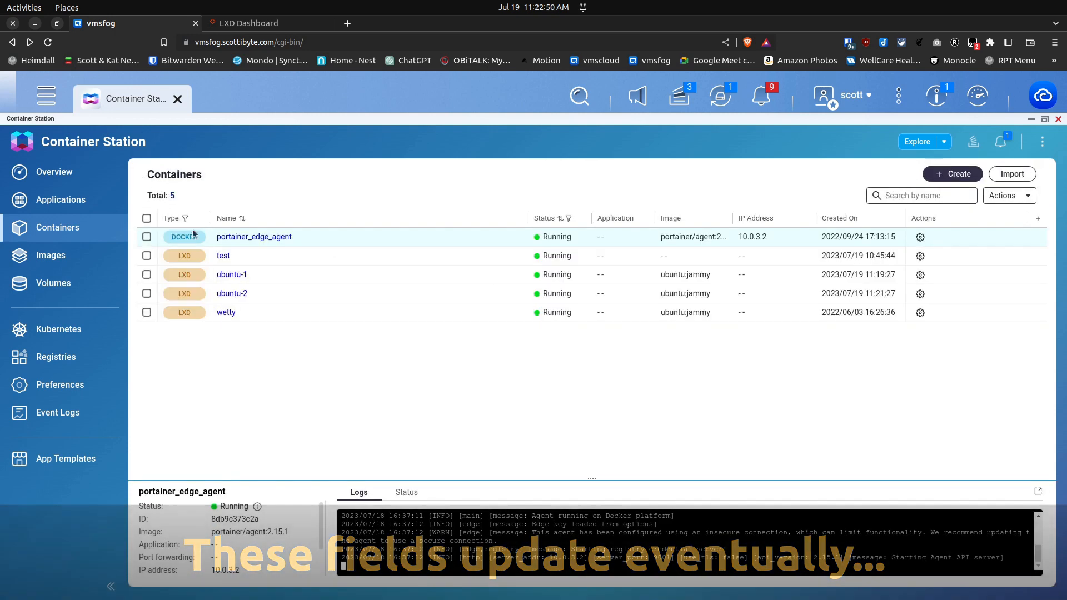
click(248, 23)
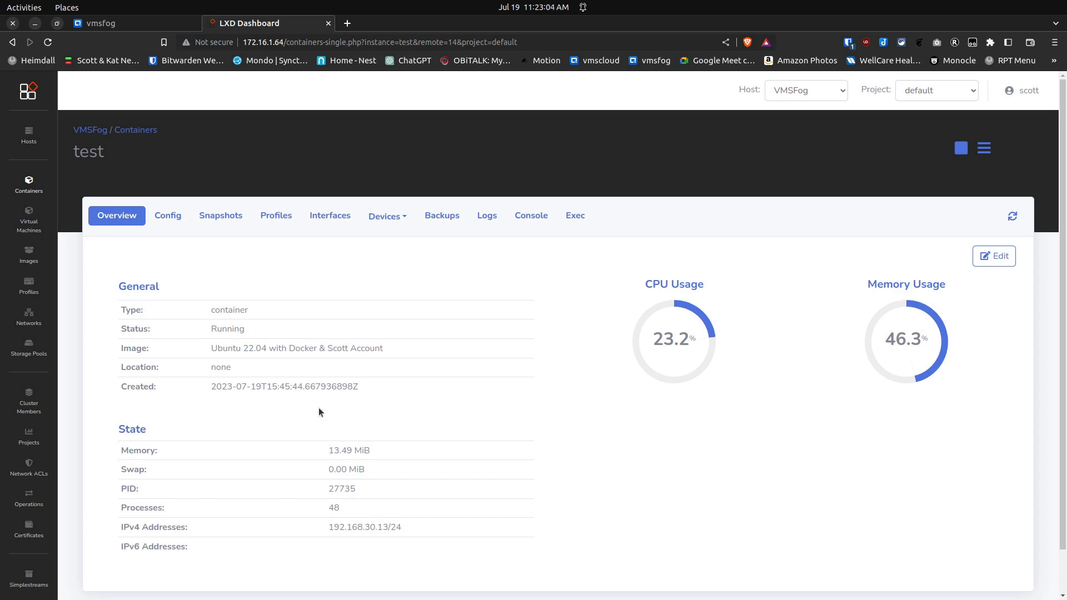
click(31, 185)
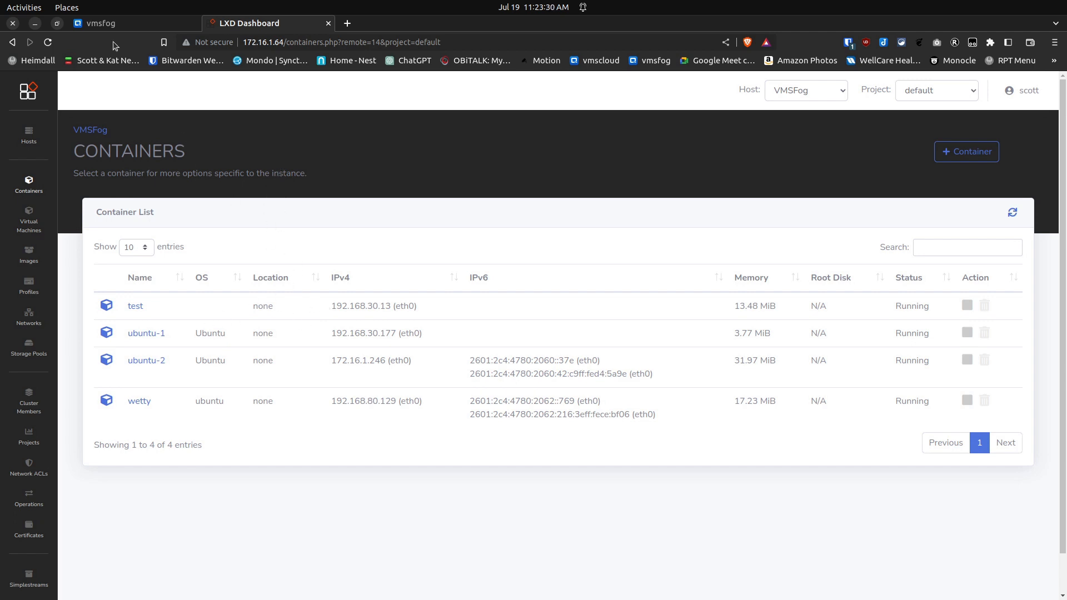
Switch back to Container Station and set up a new basic-mode container from LXD Image Server with image ubuntu:jammy
click(113, 26)
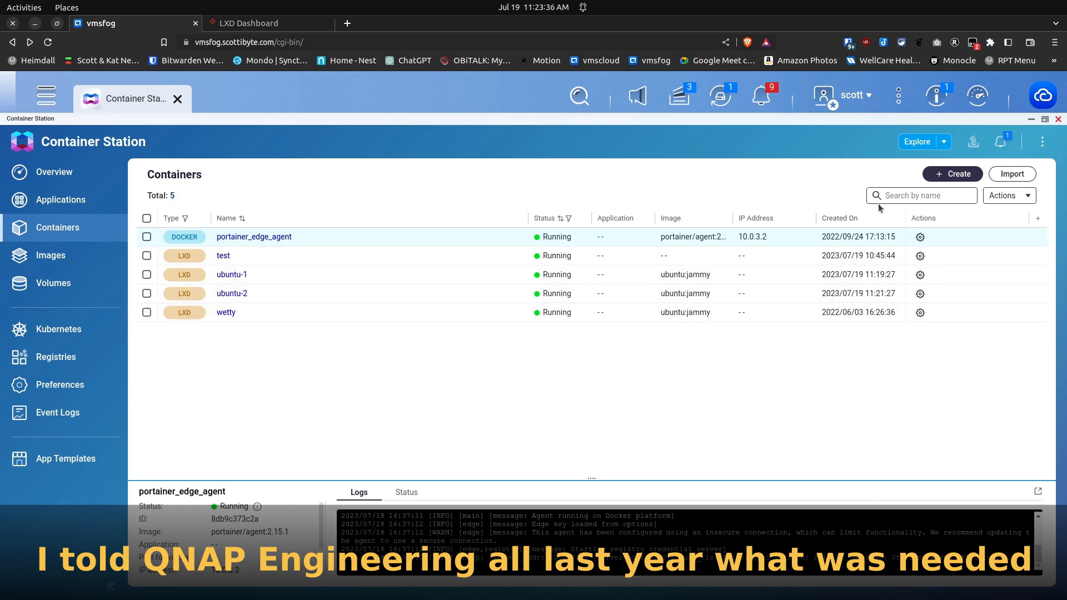
click(943, 176)
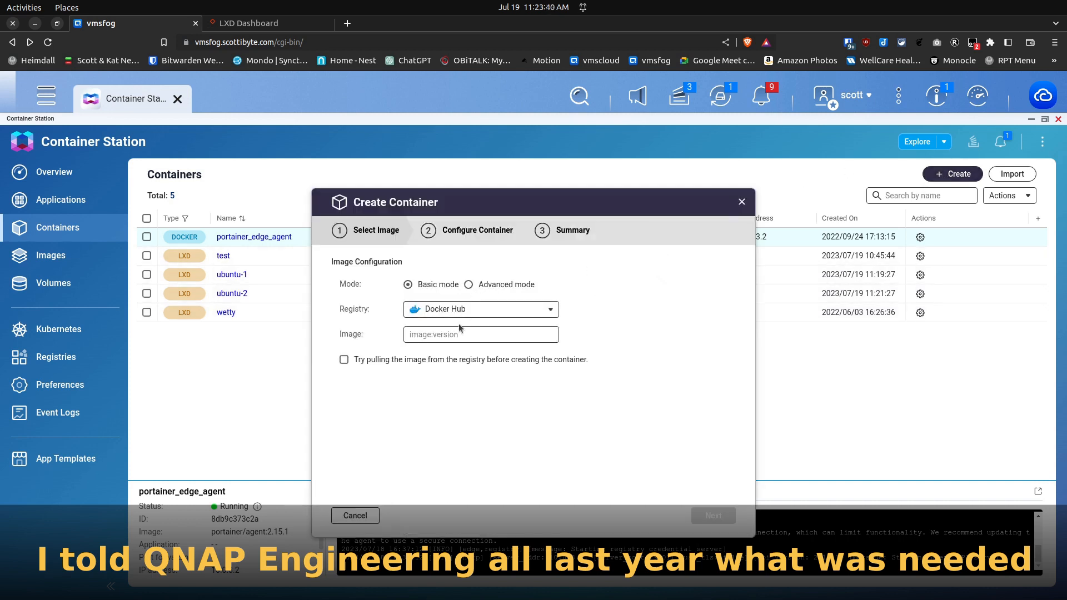
click(548, 311)
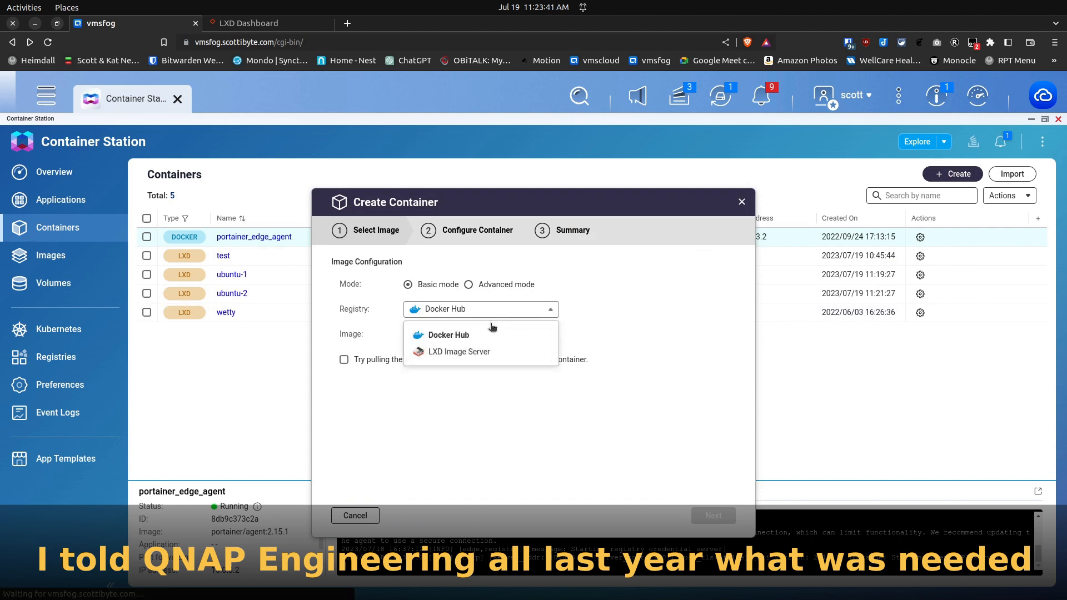
click(450, 352)
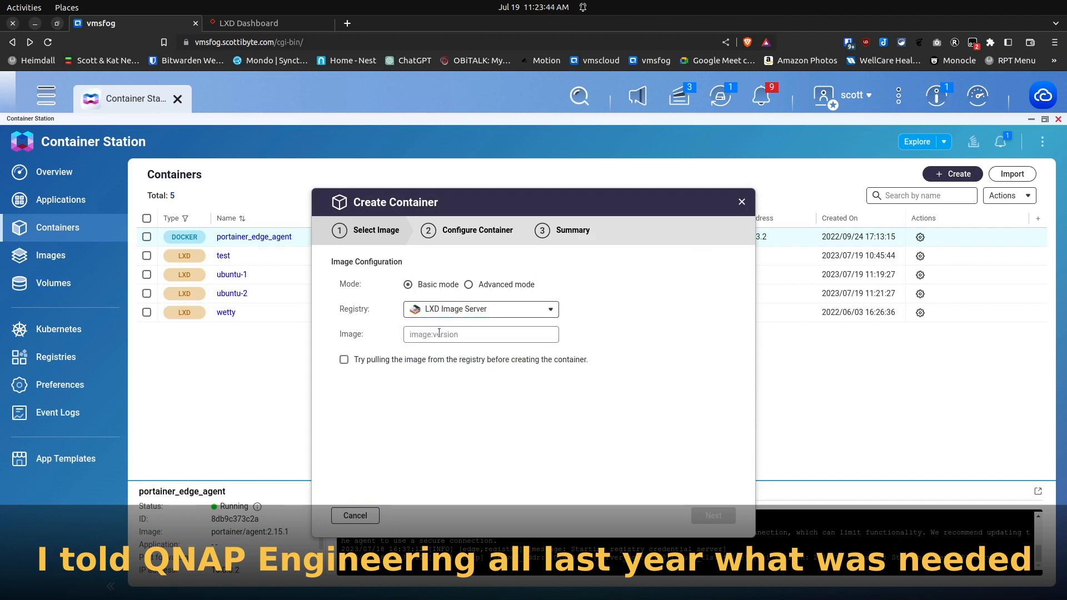
click(439, 336)
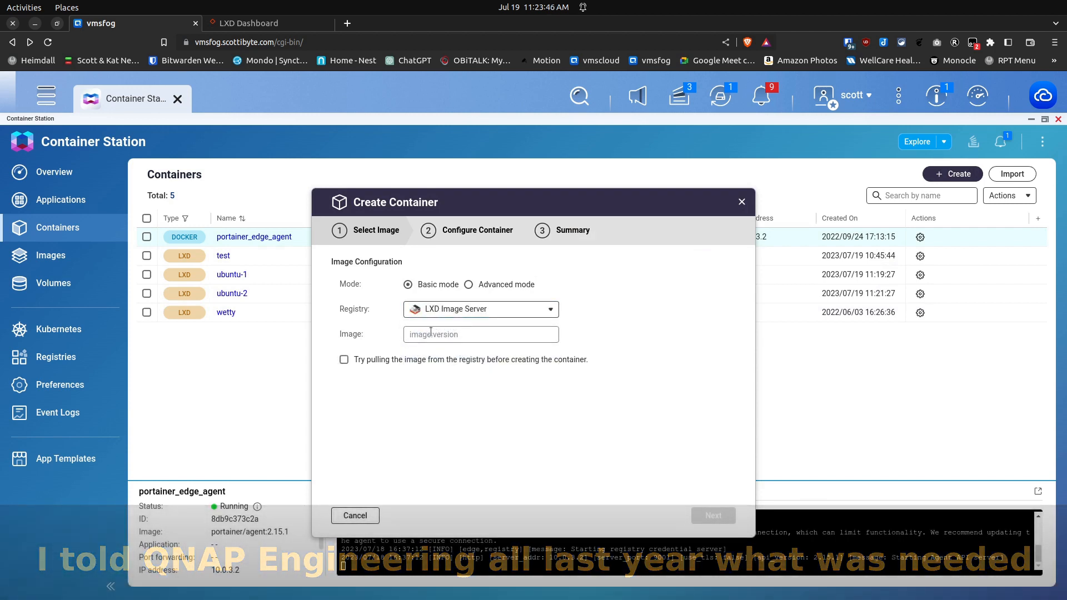
text(ubuntu:jammy)
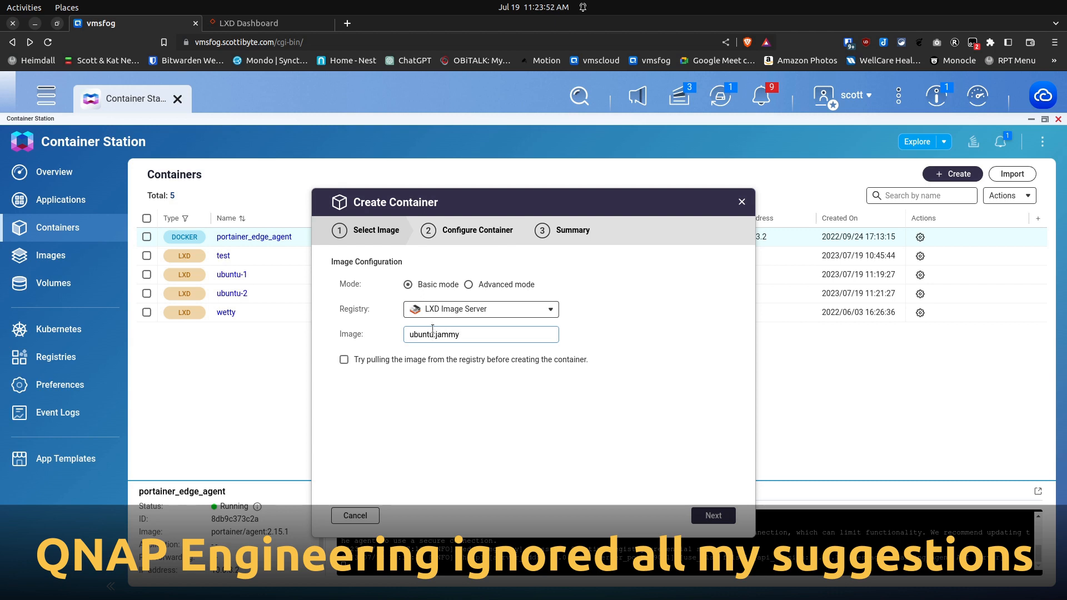
click(709, 516)
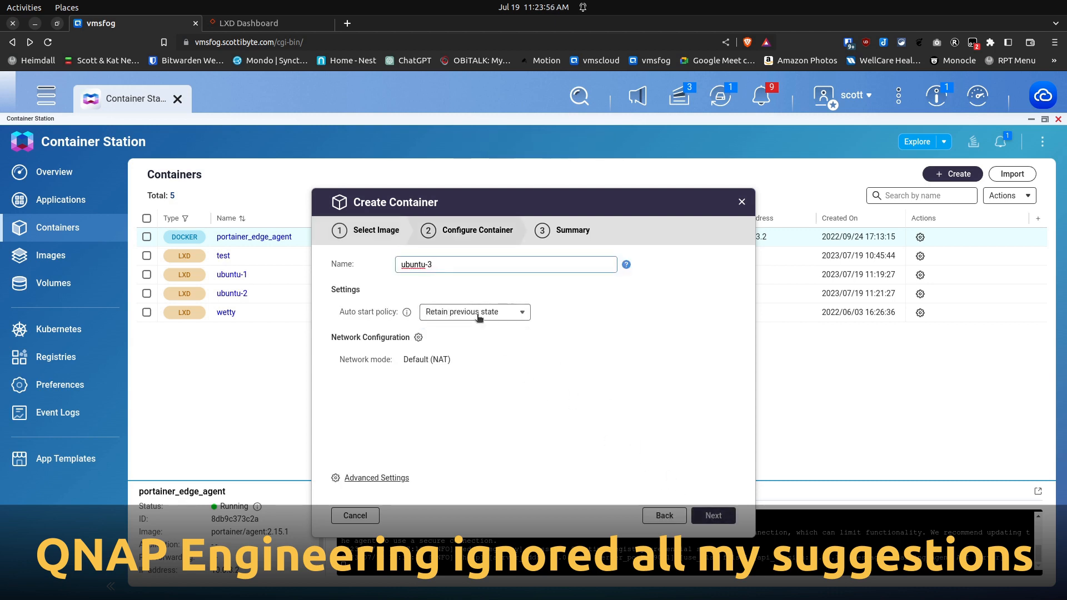
Name the new container vlan-test and set its auto start policy to Always
triple_click(418, 261)
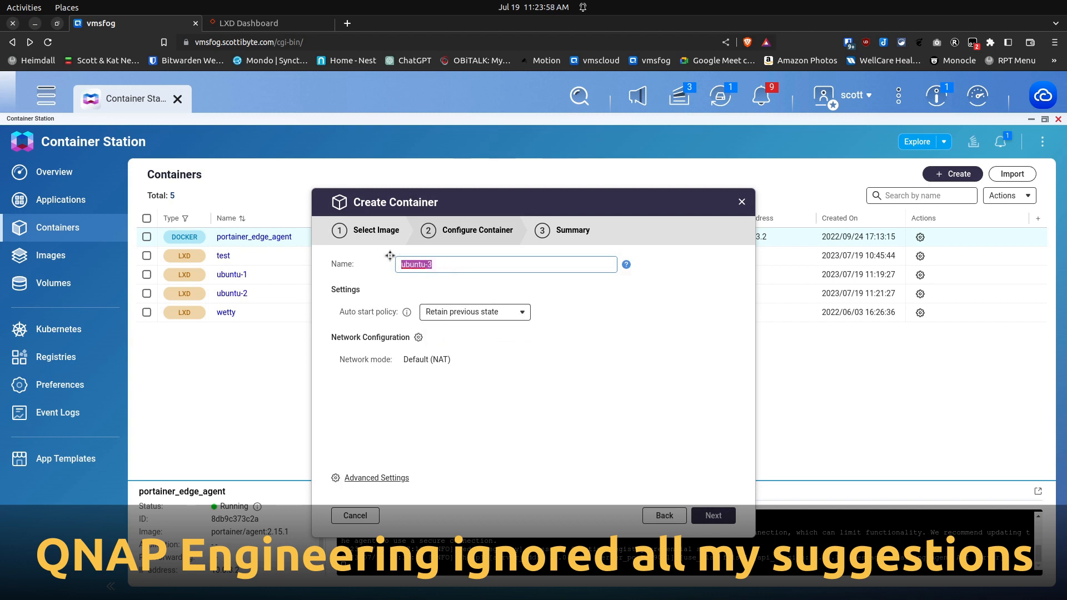
text(vlan)
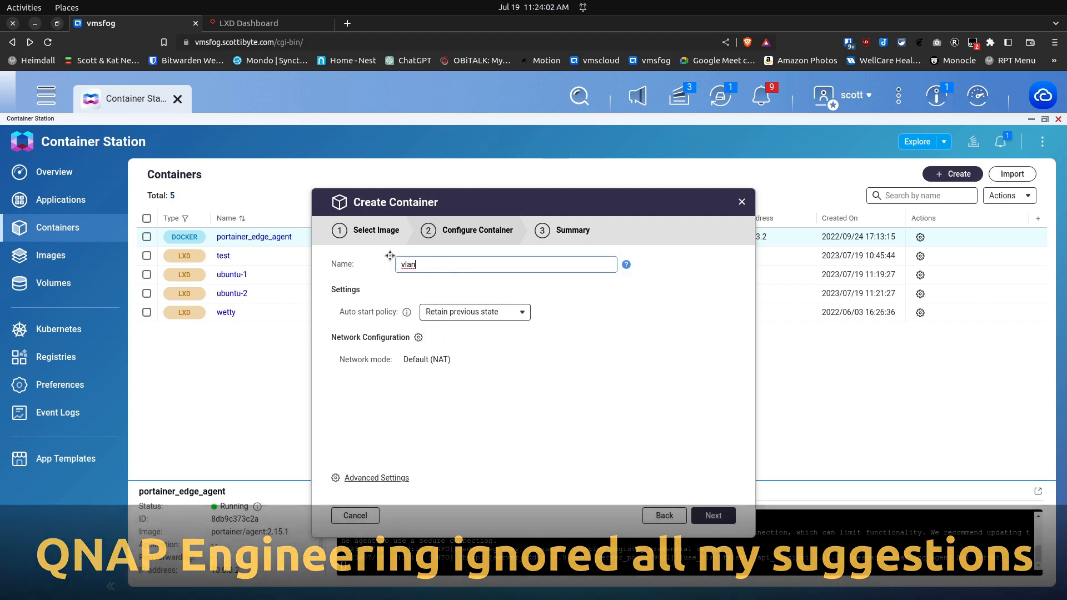
text(-test)
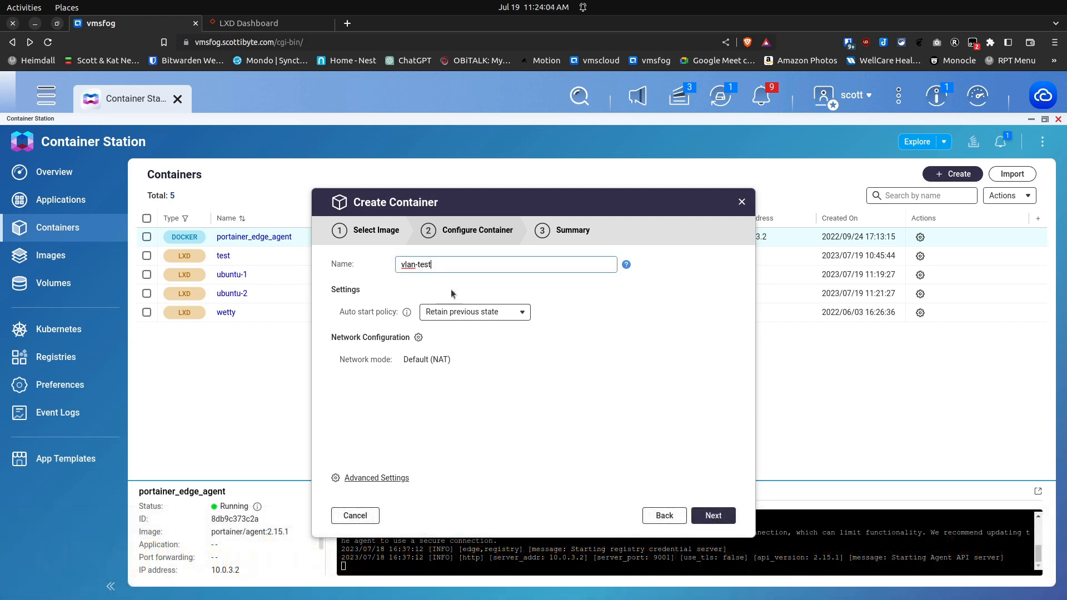
click(516, 315)
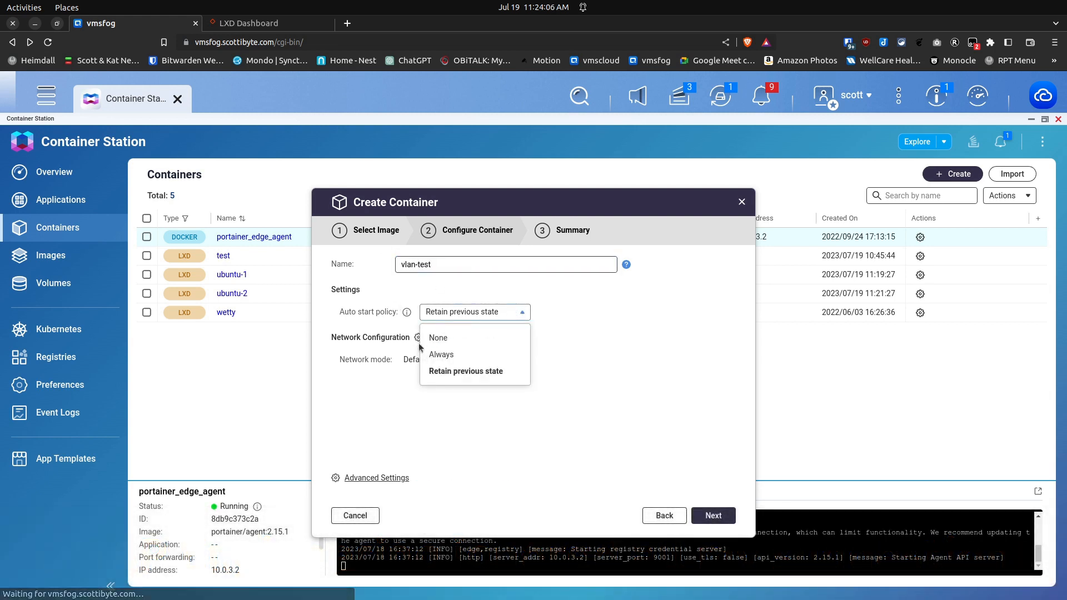
click(452, 355)
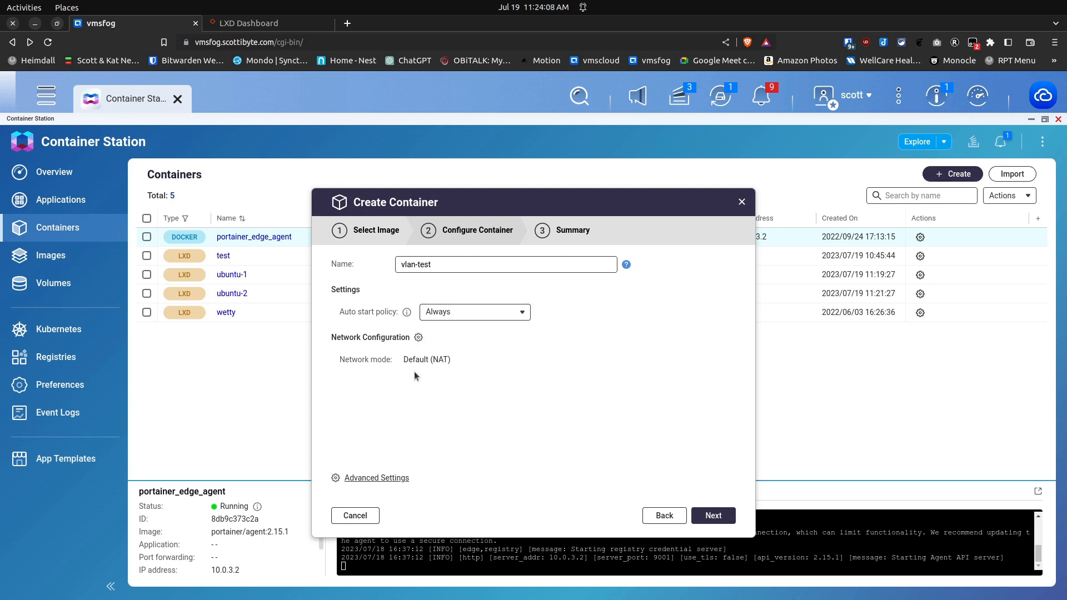
Set the container's network mode to Custom and check the available custom network modes for VLAN
click(419, 338)
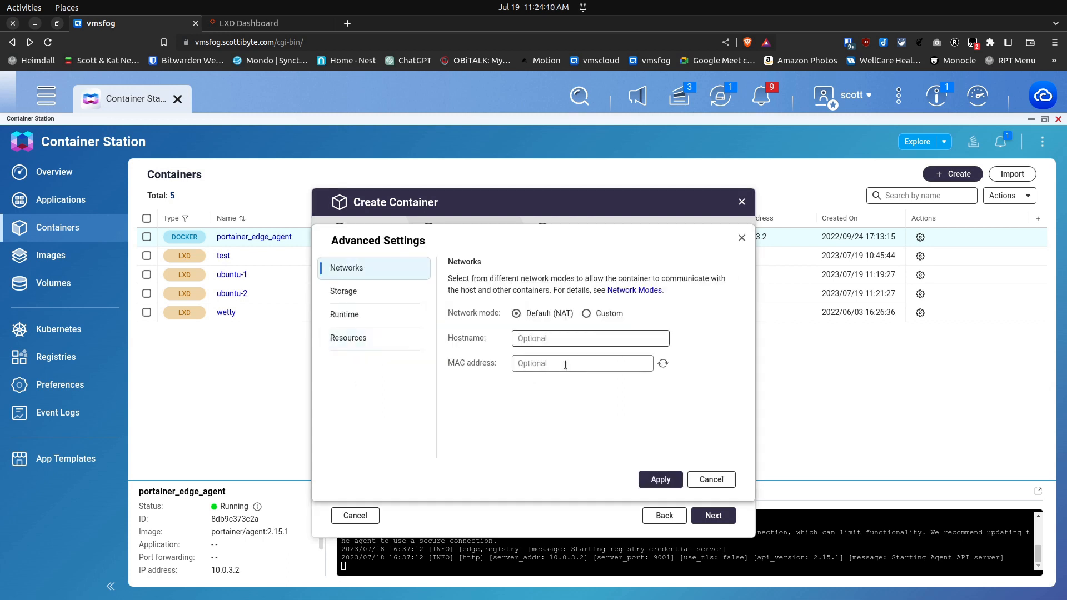
click(587, 314)
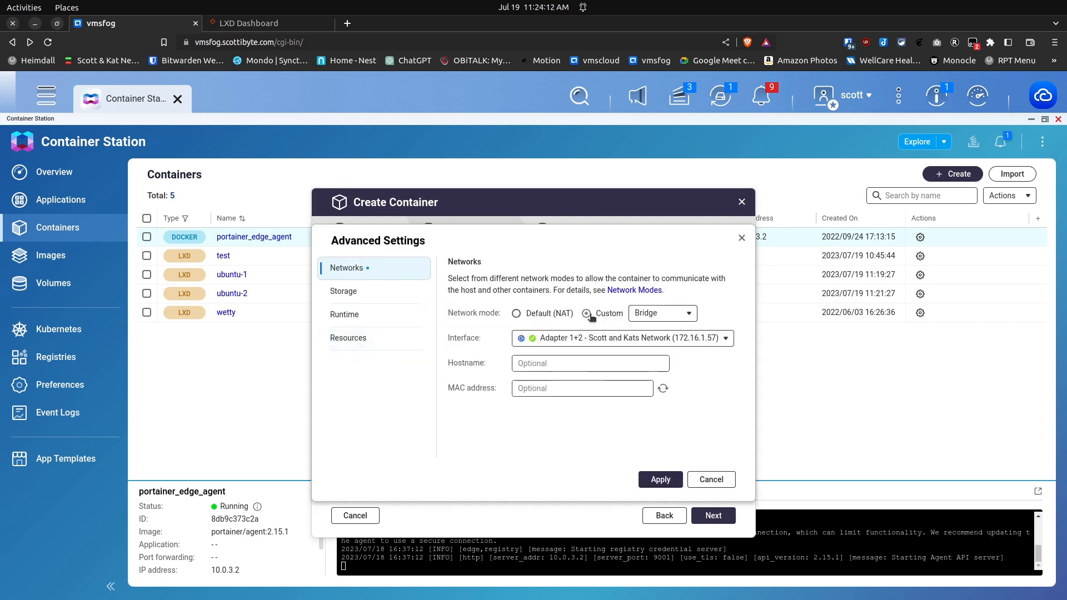
click(688, 314)
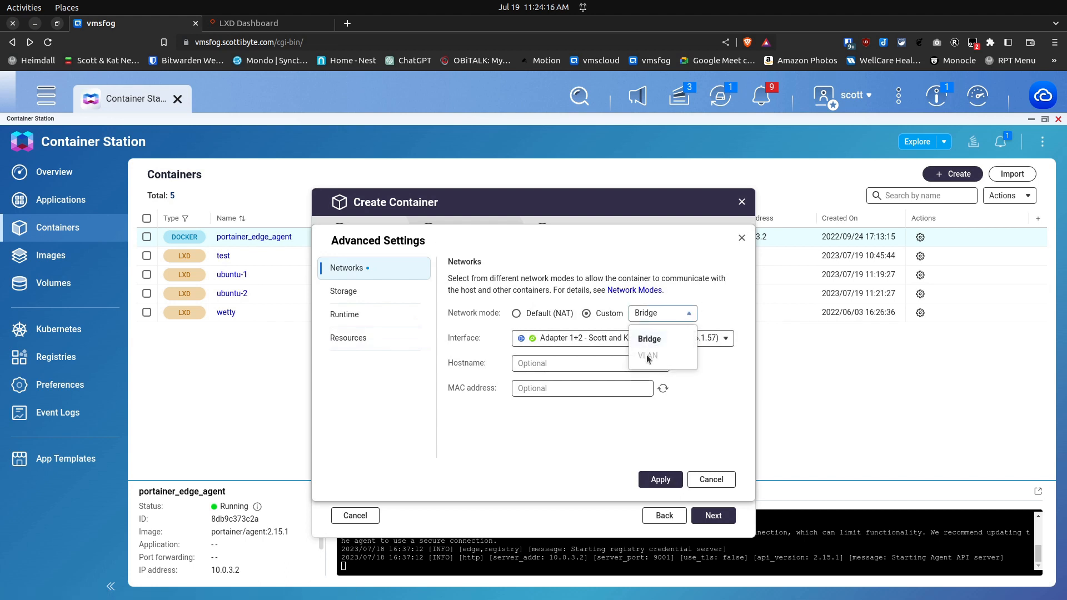
click(701, 396)
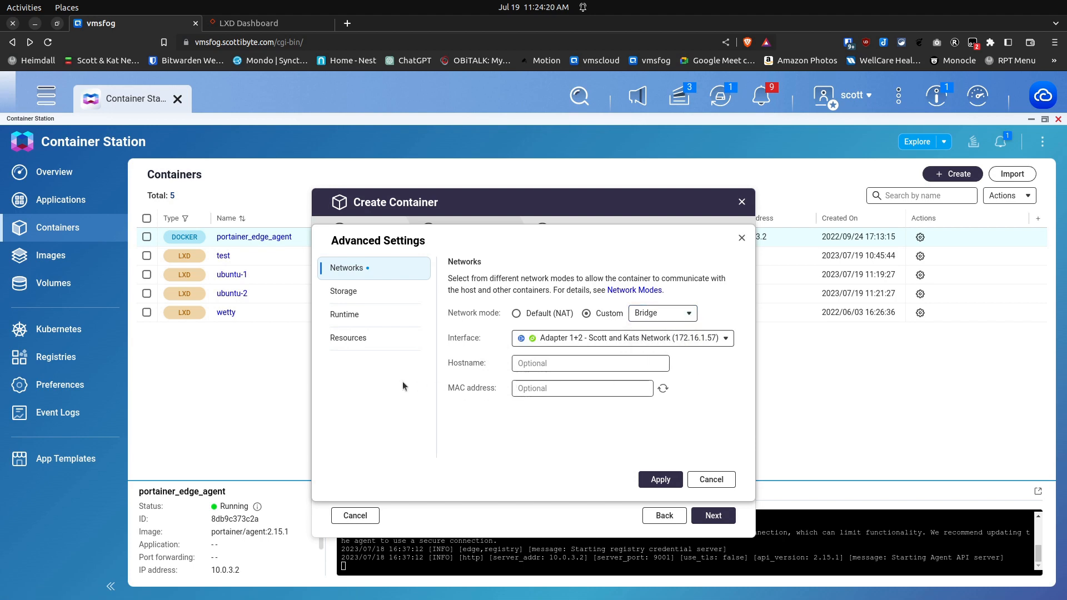
Switch to Network & Virtual Switch, maximize its window and show the network interfaces
click(44, 95)
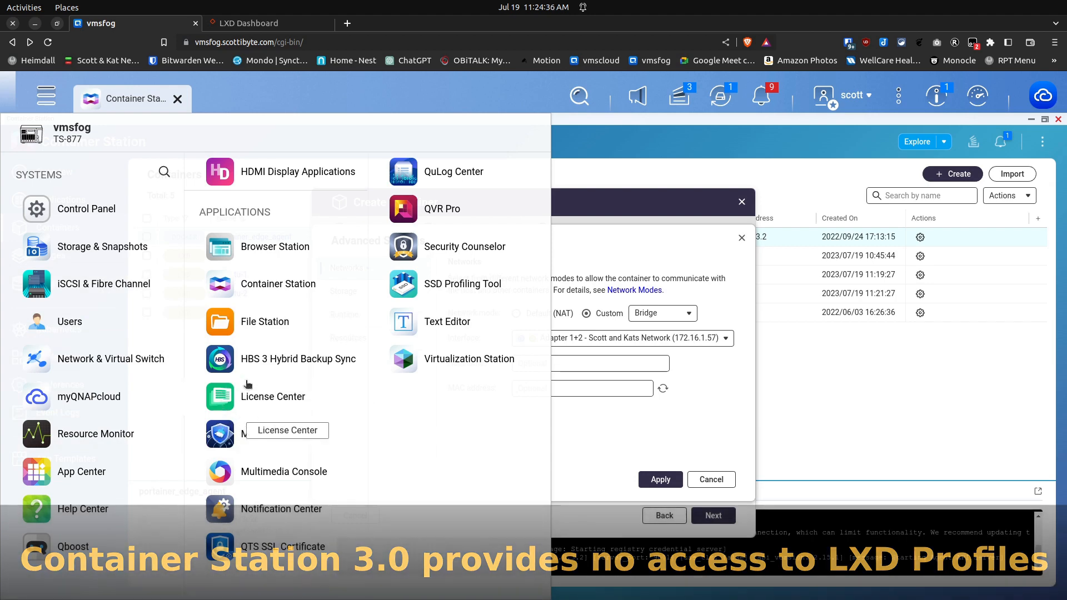
click(77, 364)
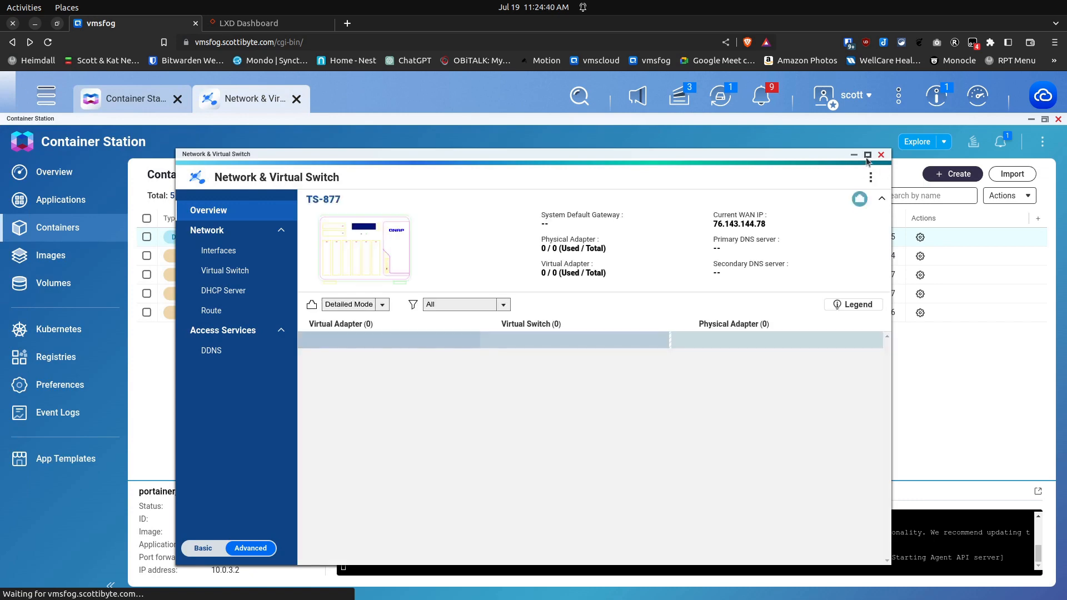
click(868, 157)
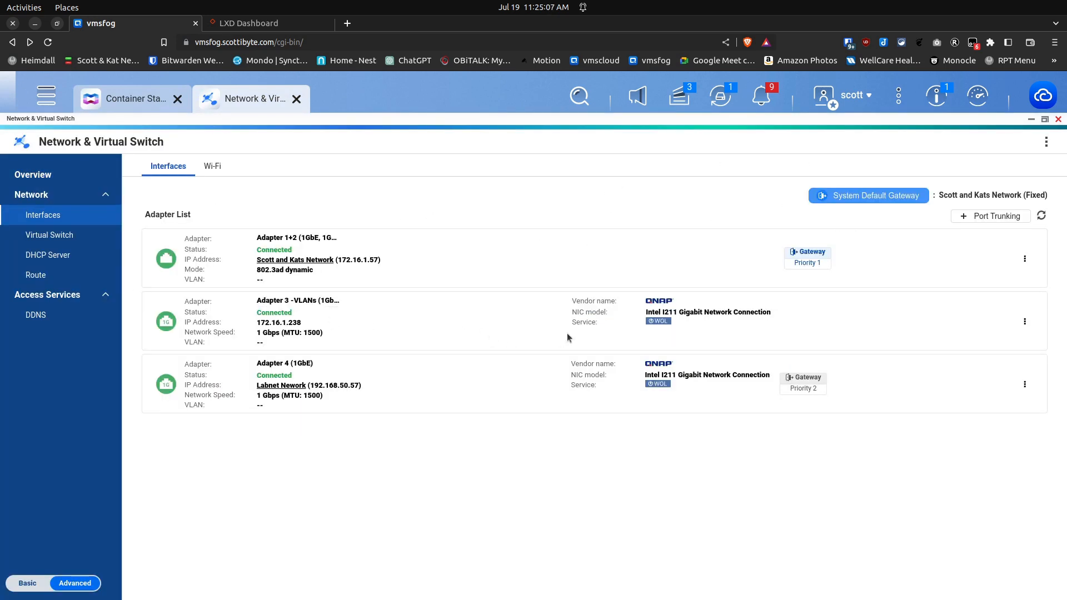
Add VLAN 30 with the description IoT Network to Adapter 3 and check it in the network overview
click(1024, 321)
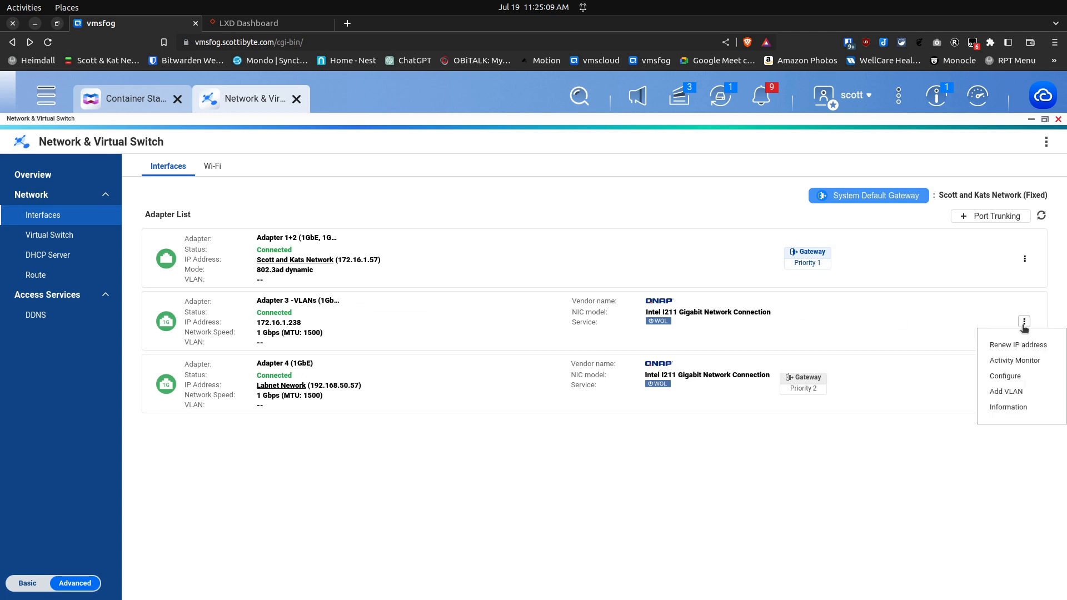
click(1007, 392)
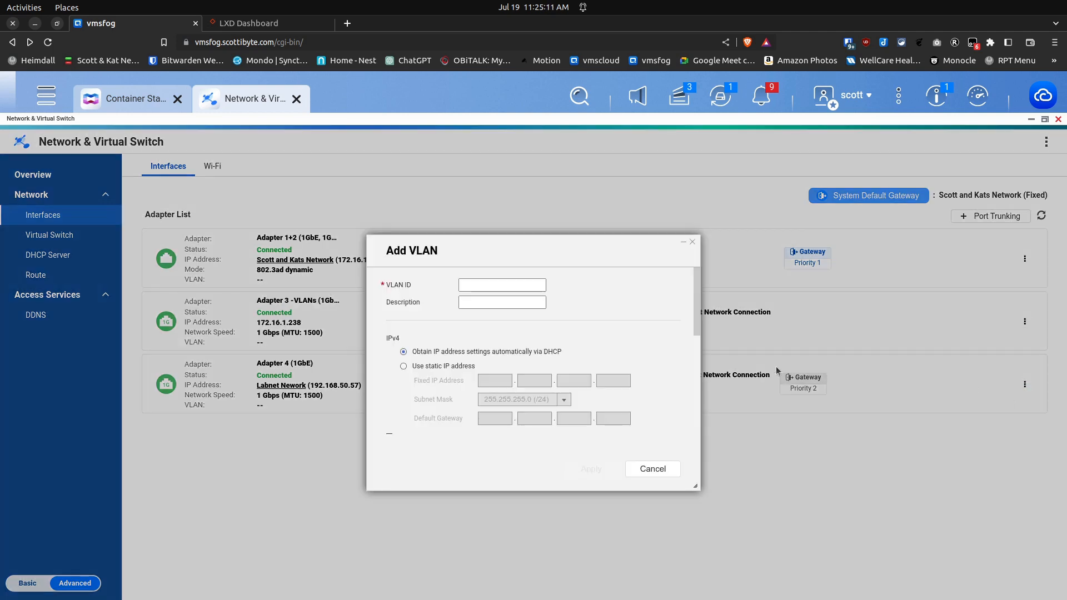
click(503, 286)
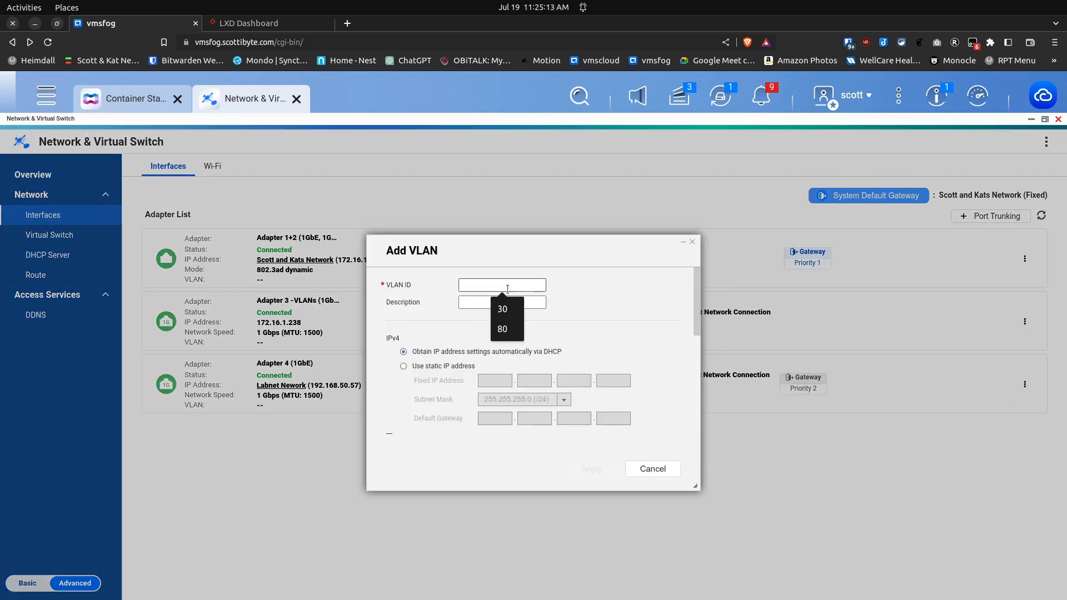
click(502, 309)
click(476, 305)
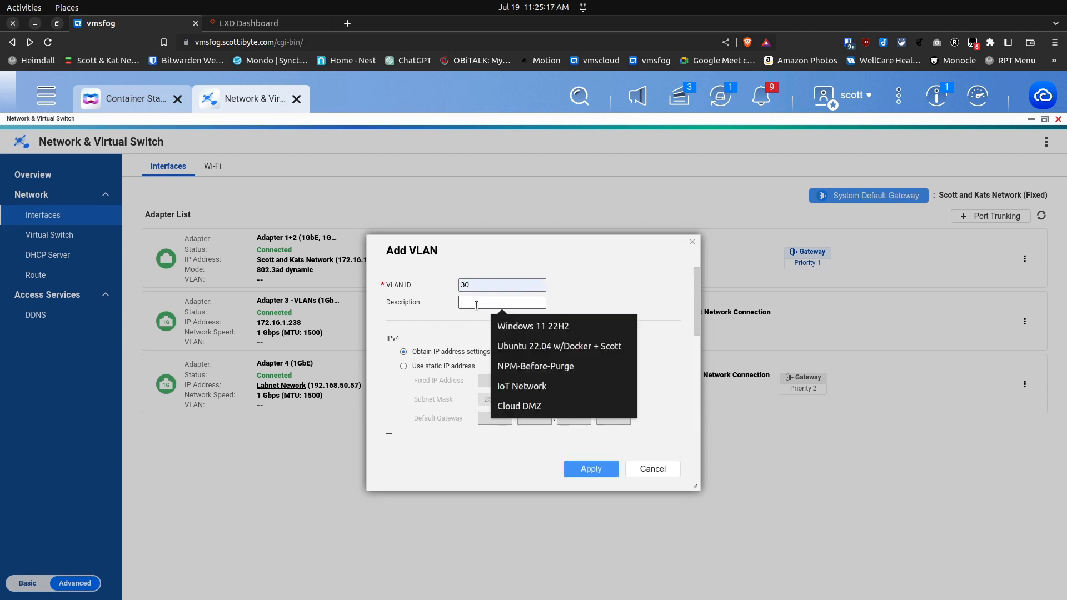
text(IoT)
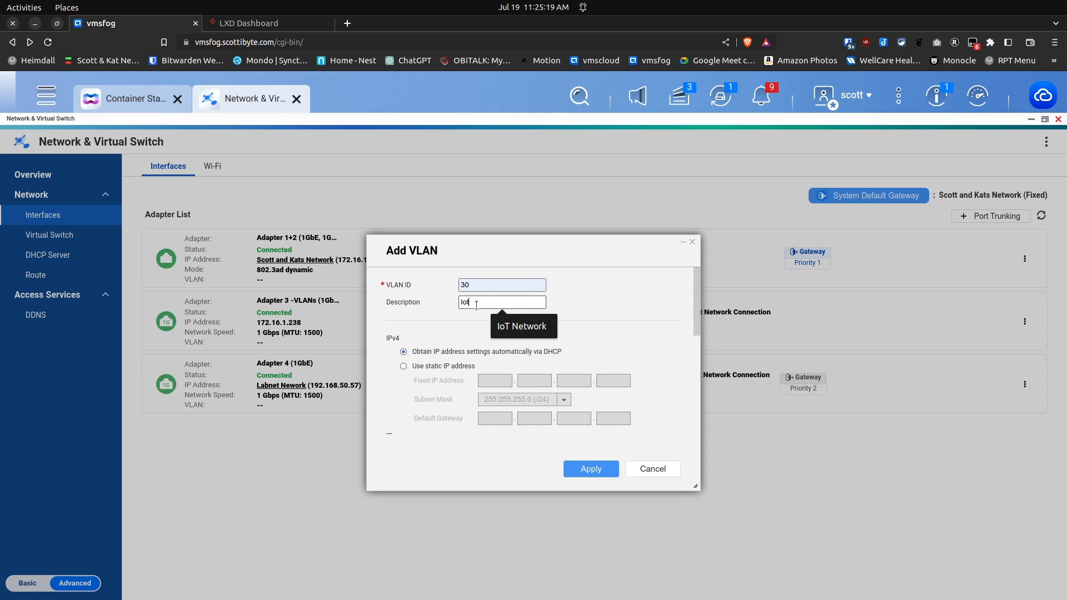
text( Net)
key(Down)
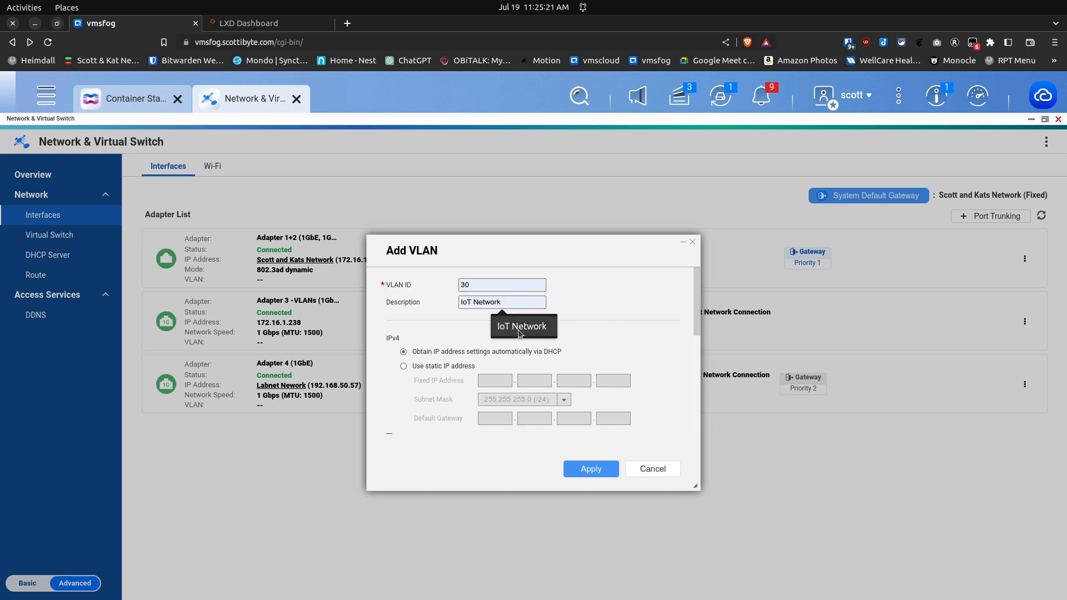
key(Return)
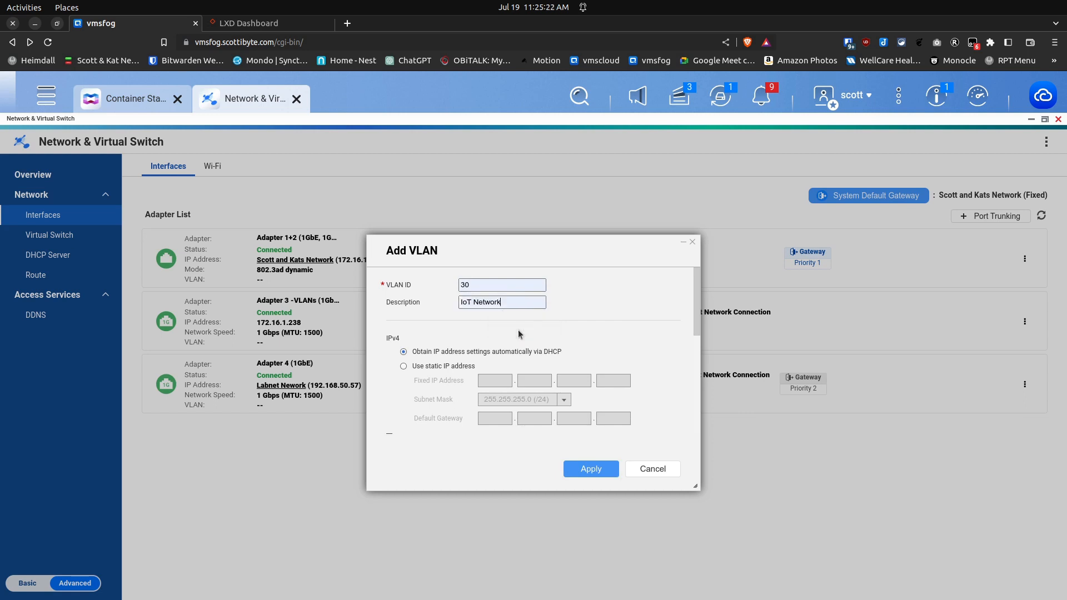
click(590, 470)
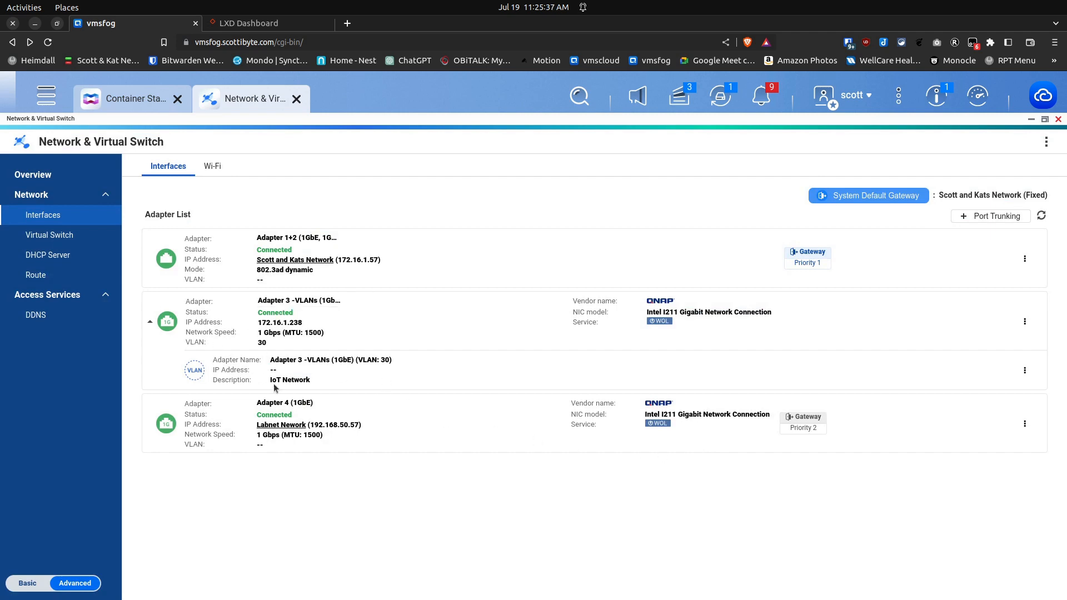
click(42, 175)
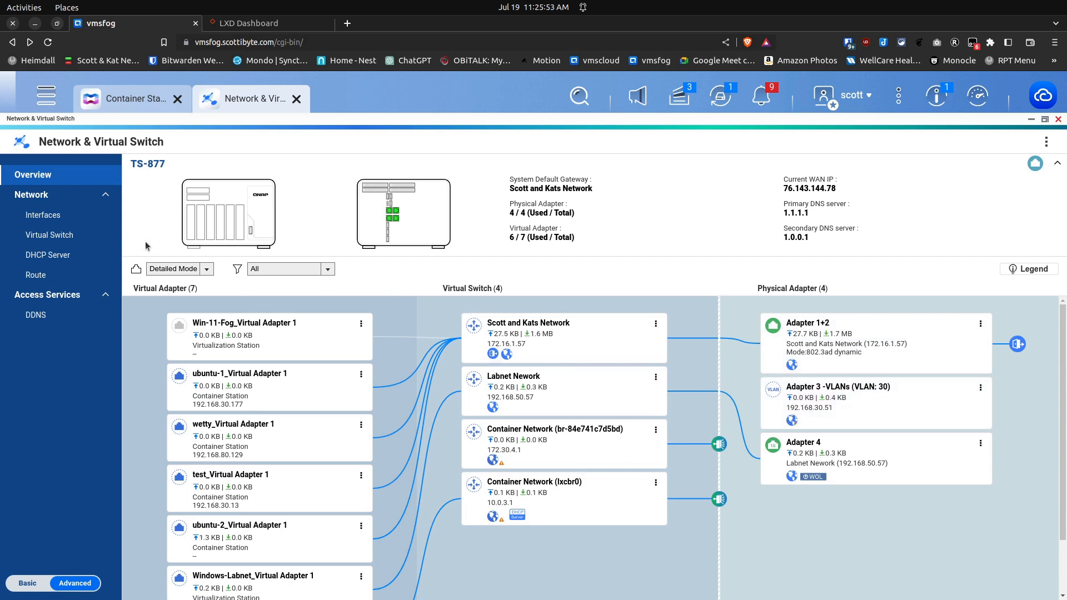
Add VLAN 80 with the description DMZ to Adapter 3 and check it in the network overview
click(39, 218)
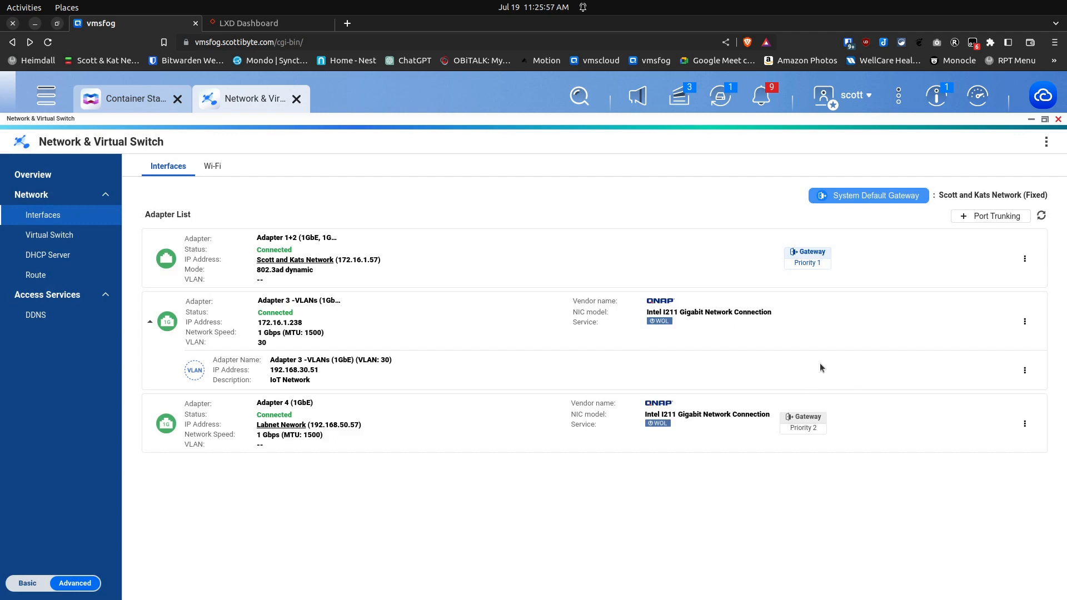
click(1024, 321)
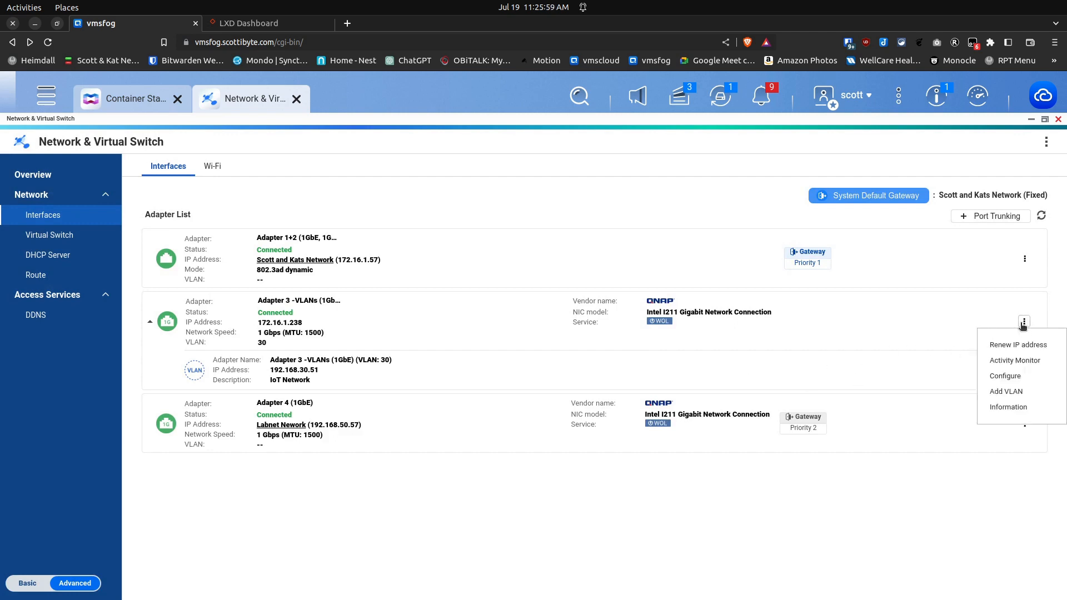
click(1007, 391)
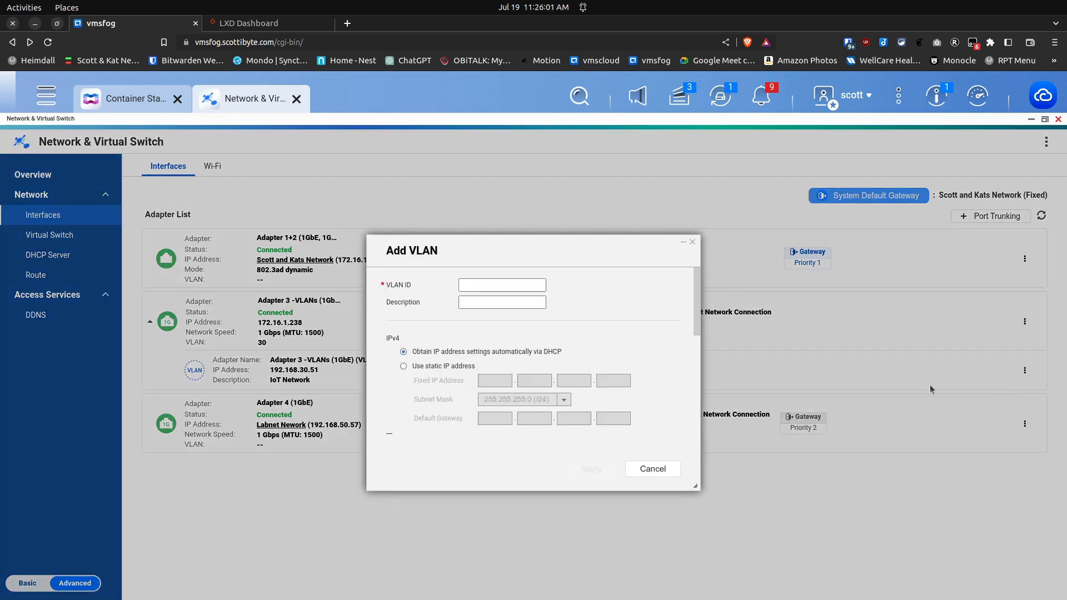
click(532, 286)
text(80)
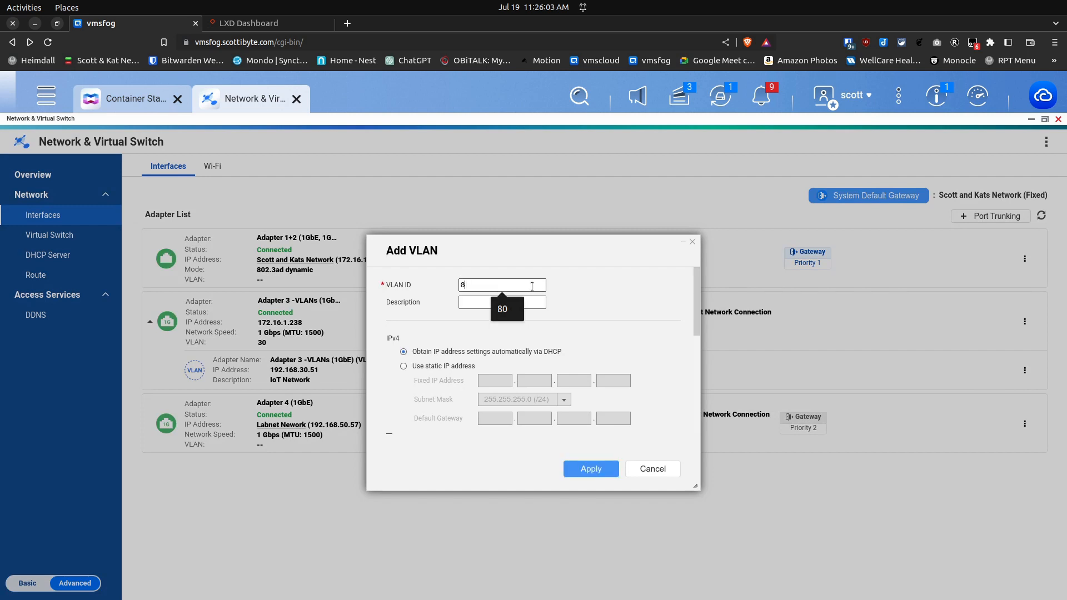
click(476, 302)
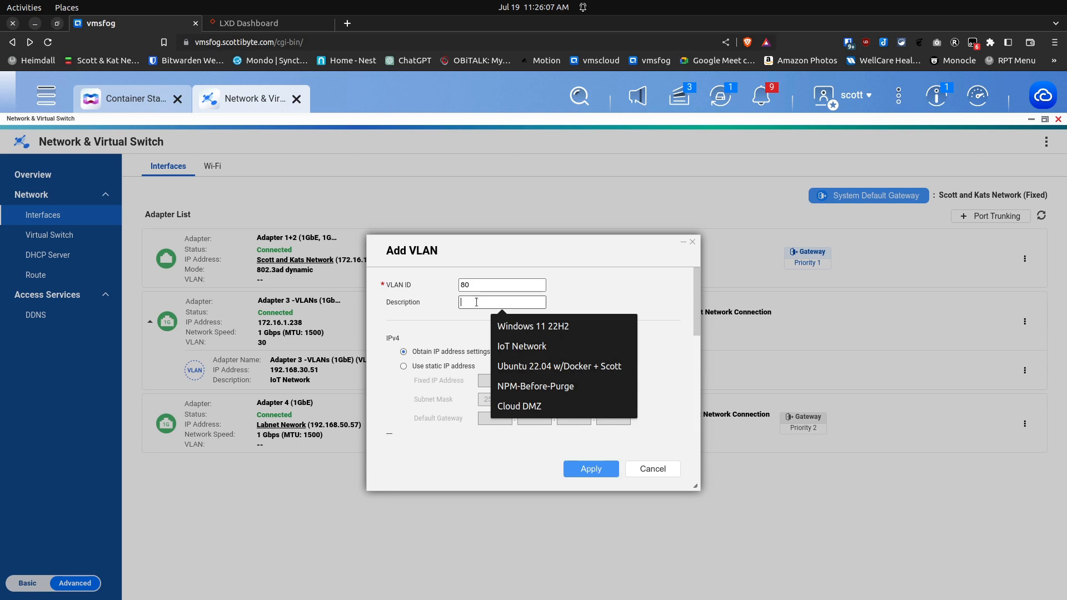
text(DMZ)
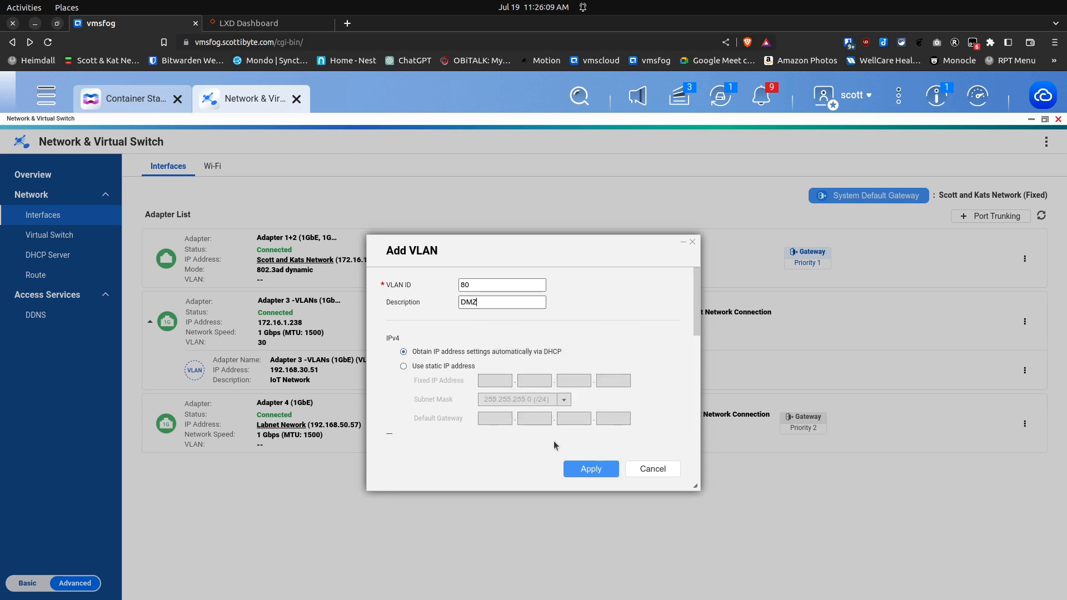
click(590, 469)
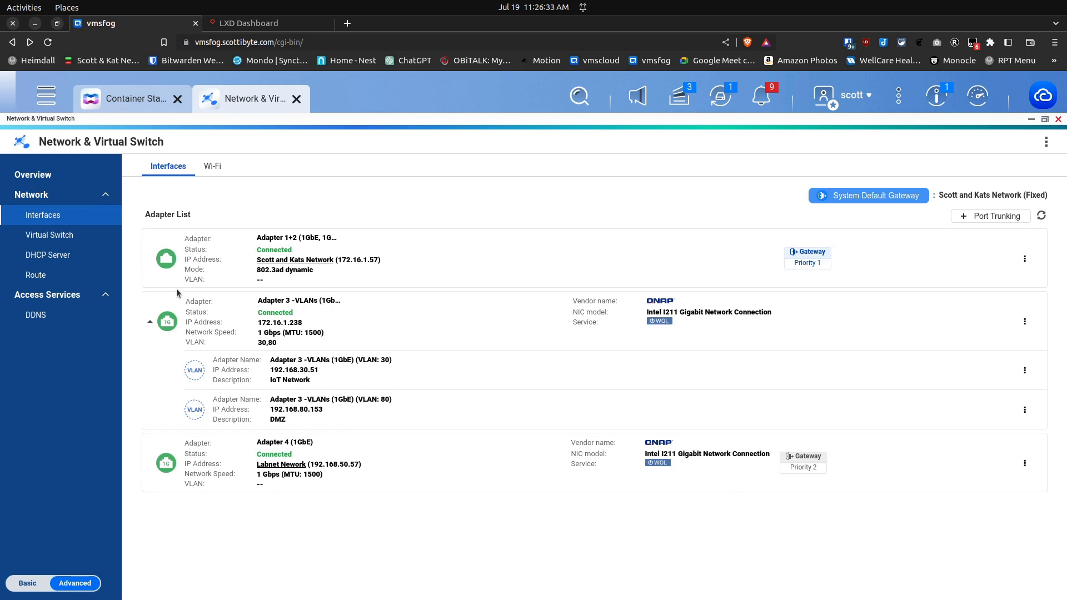
click(36, 181)
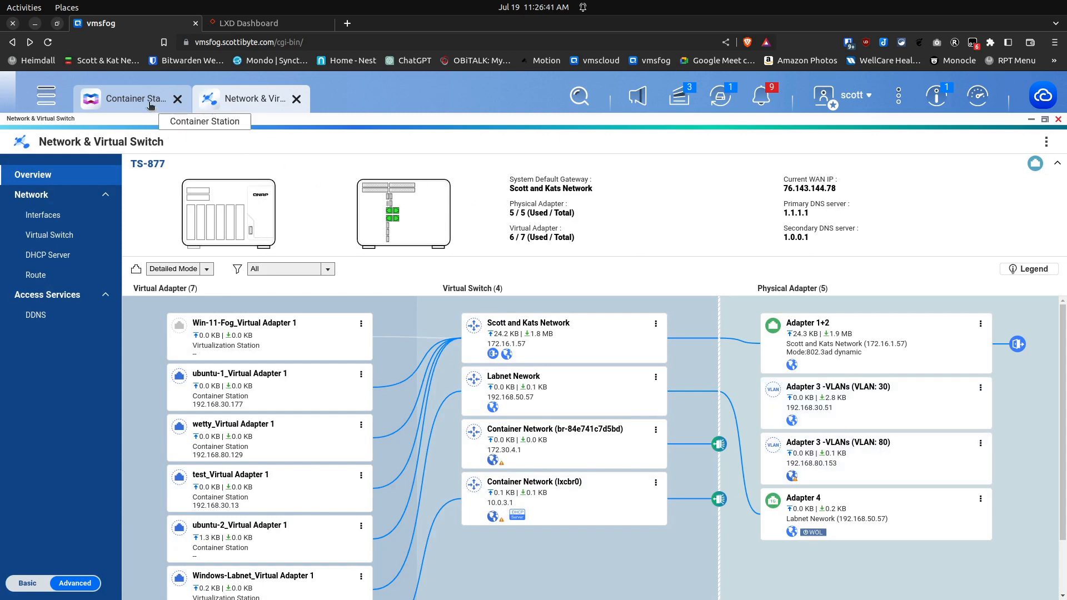
Switch back to Container Station, recheck the custom network modes for VLAN and cancel the unfinished container creation
click(133, 100)
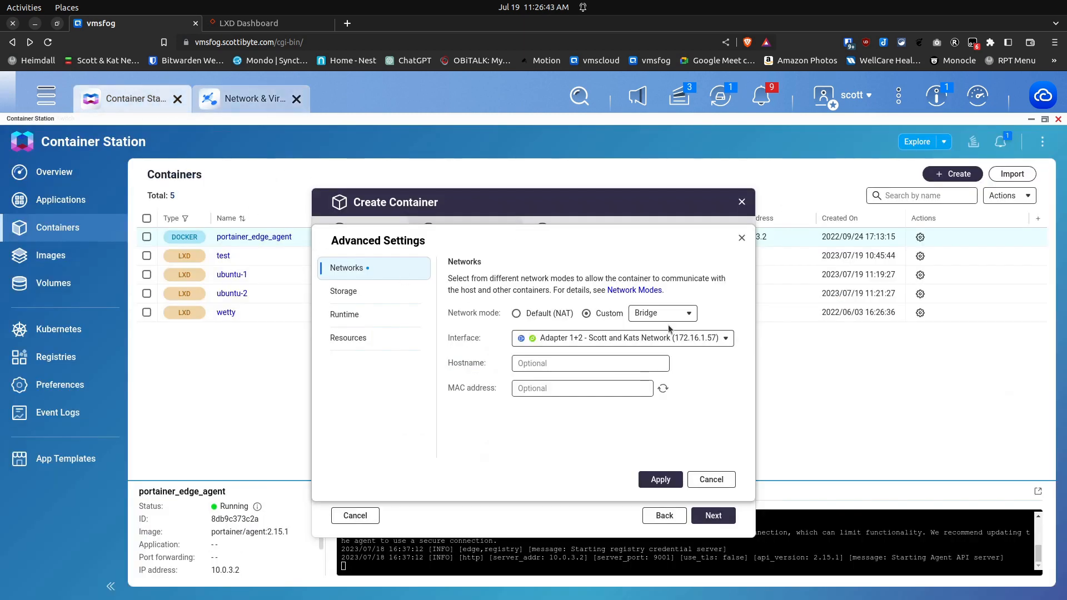
click(686, 315)
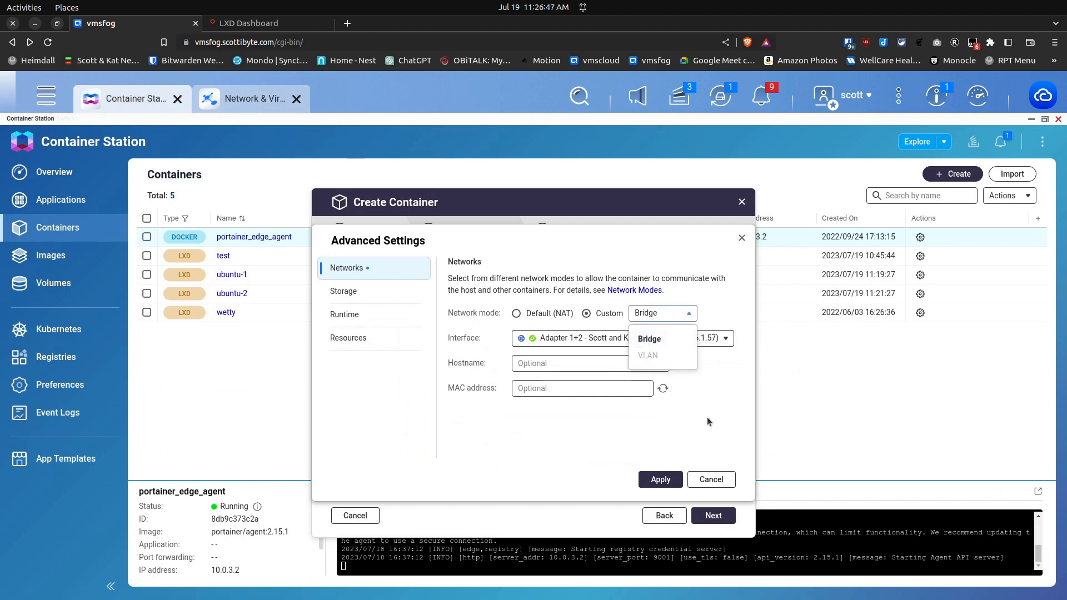
click(708, 432)
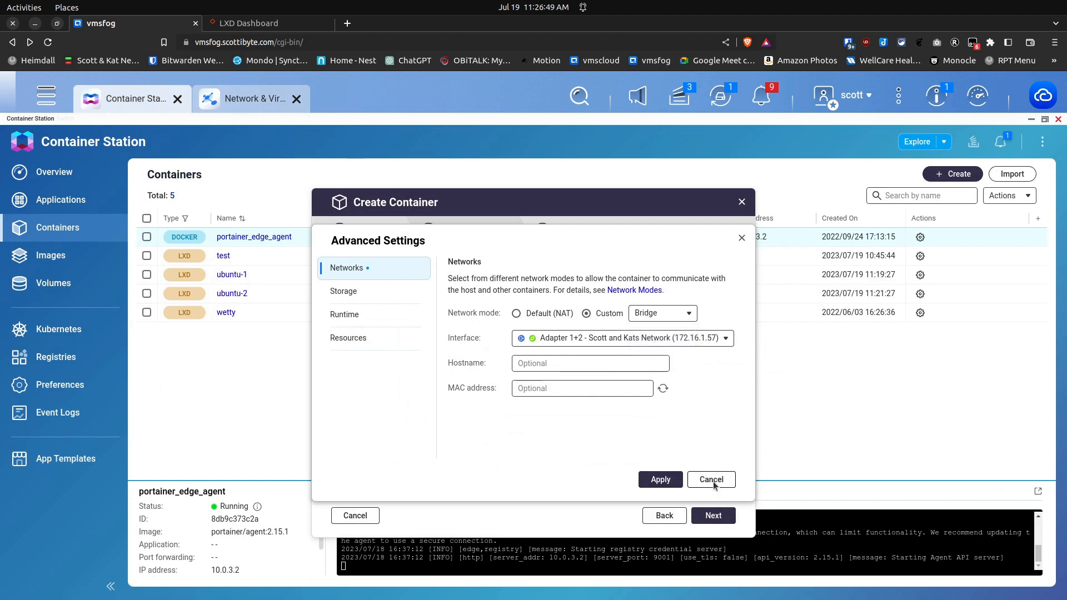
click(711, 481)
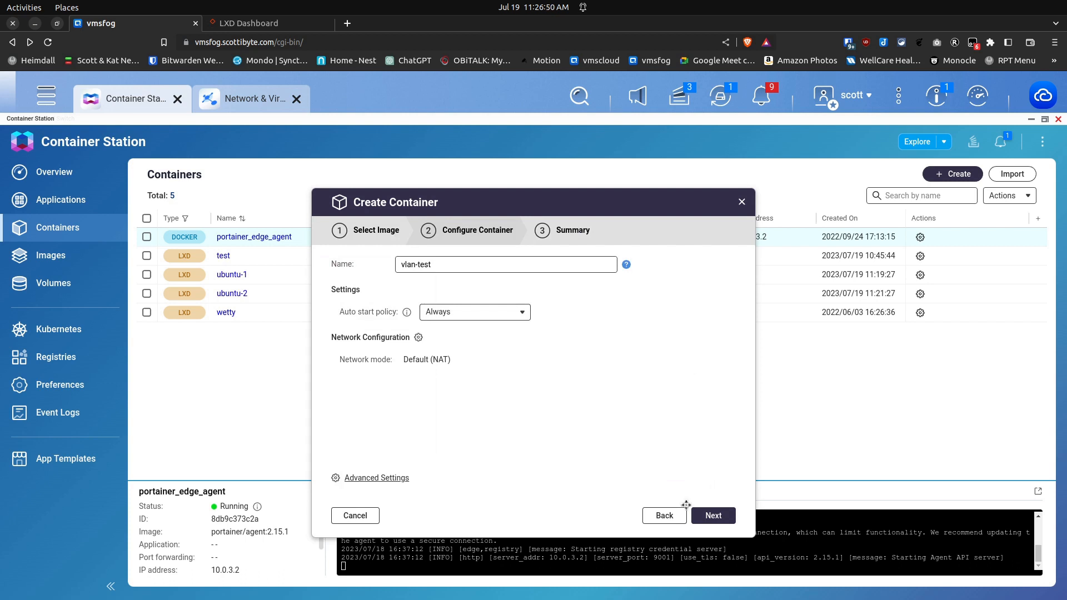
click(355, 516)
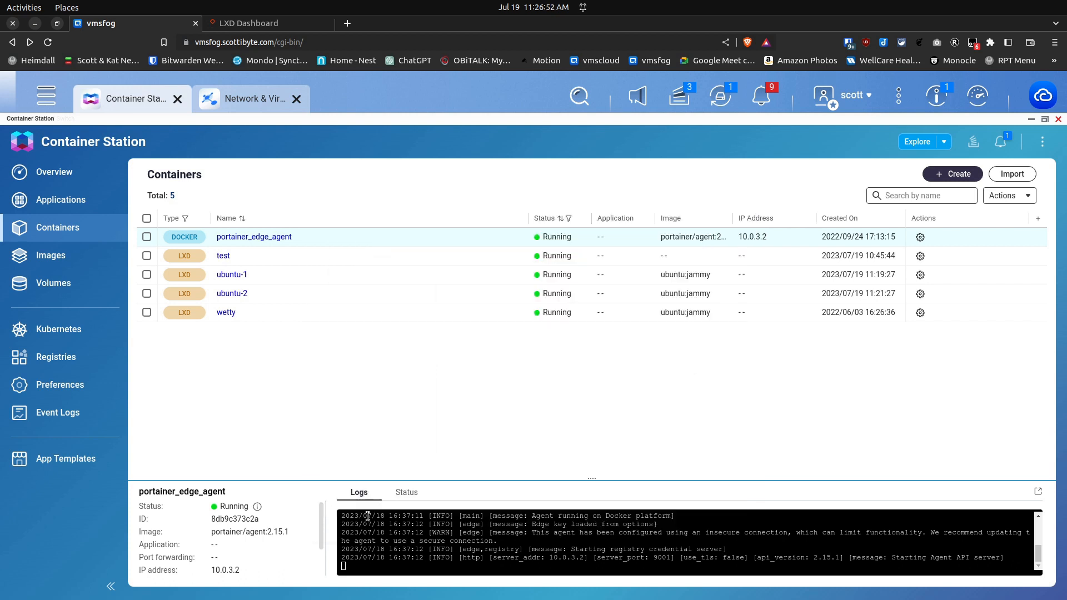
Start a new basic-mode container from LXD Image Server with image ubuntu:jammy and proceed to its configuration
click(968, 175)
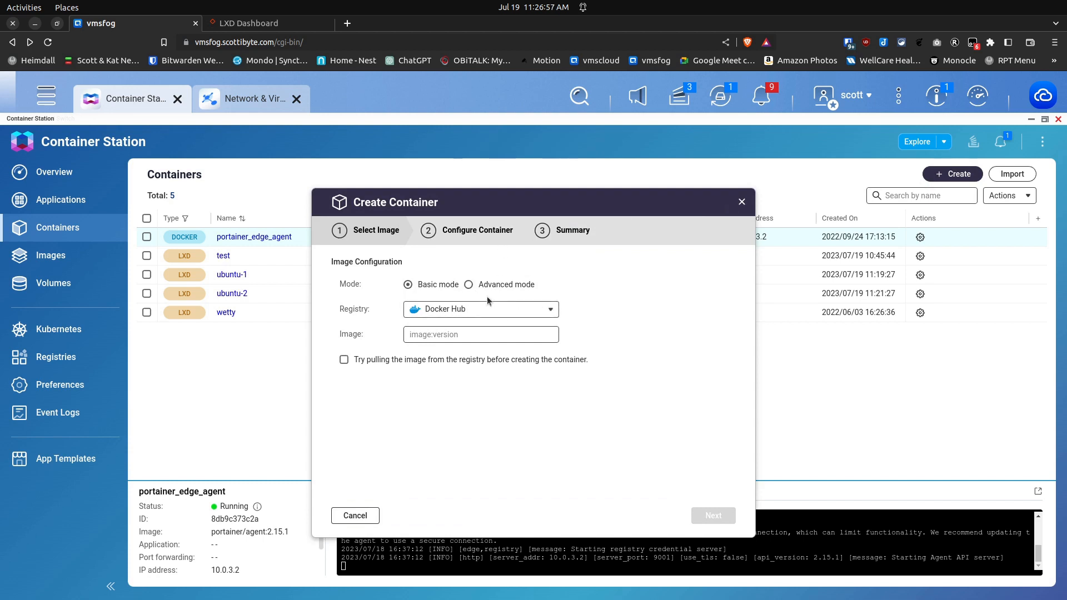
click(551, 310)
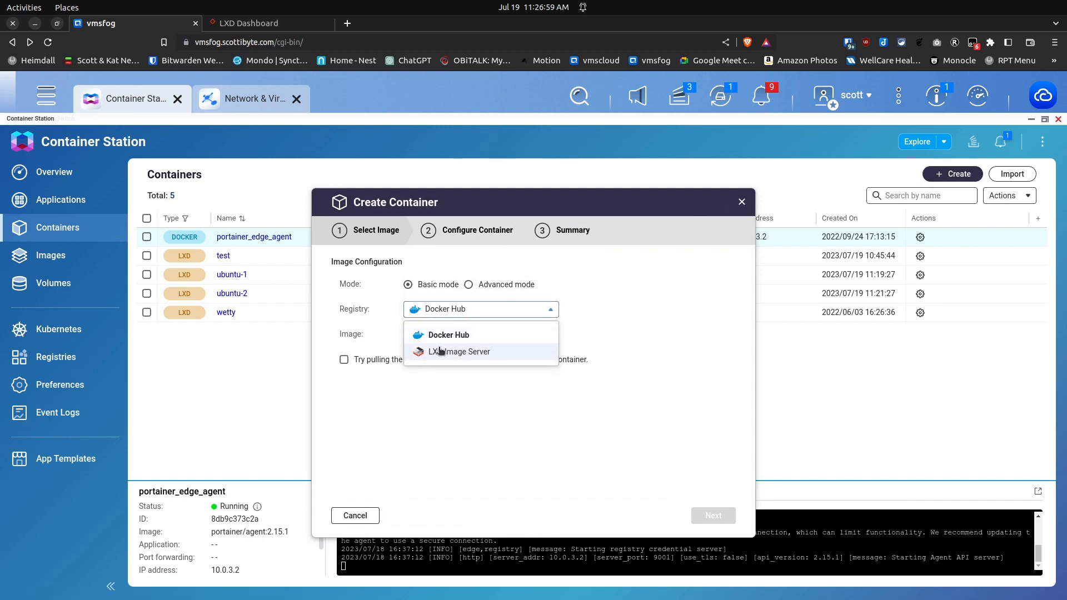
click(437, 351)
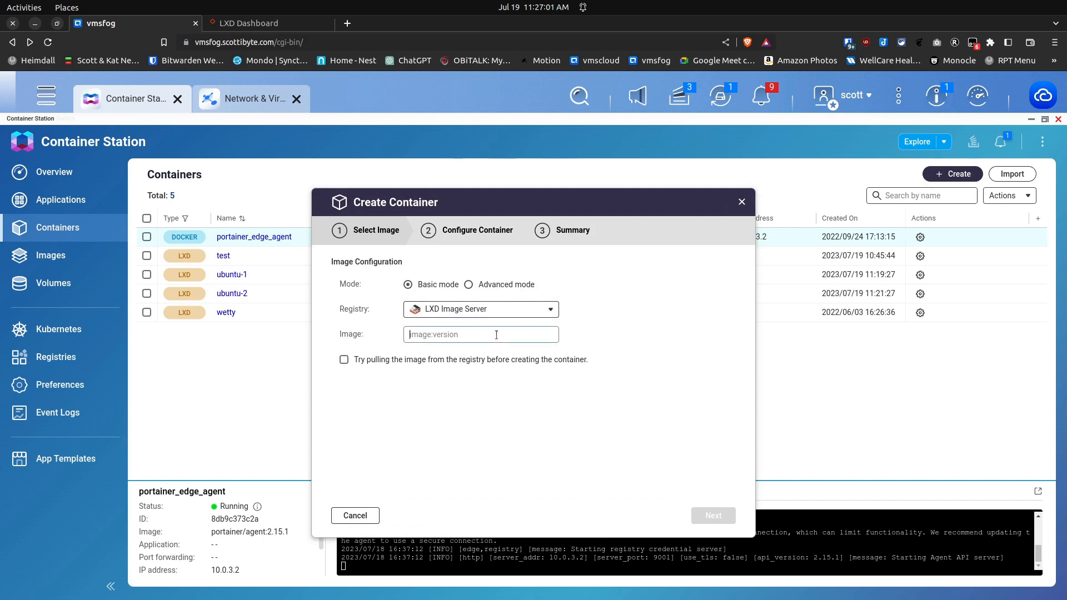
text(ubuntu:jammy)
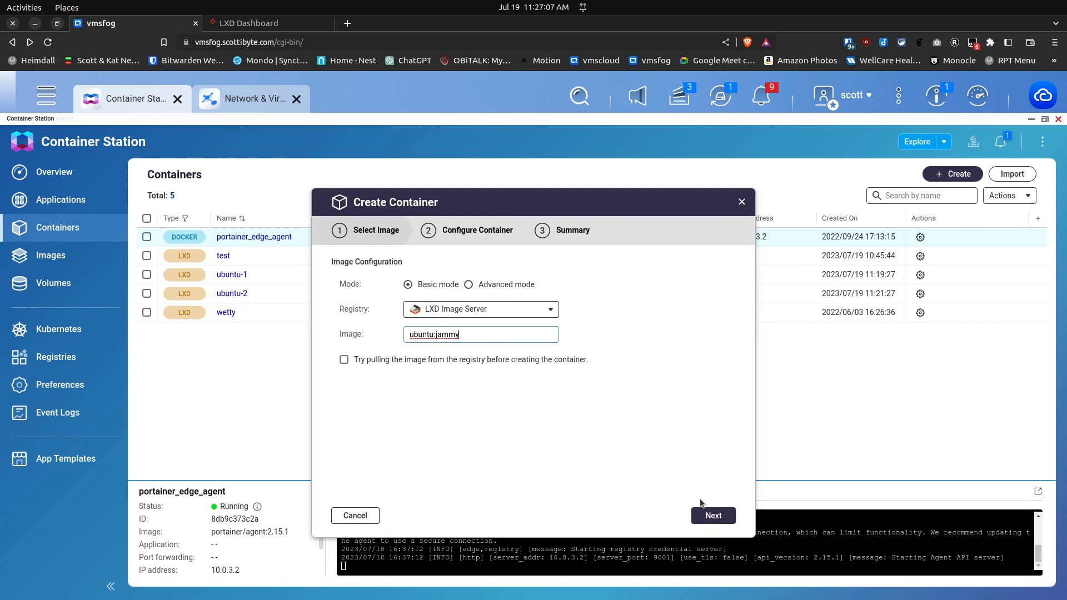
click(701, 517)
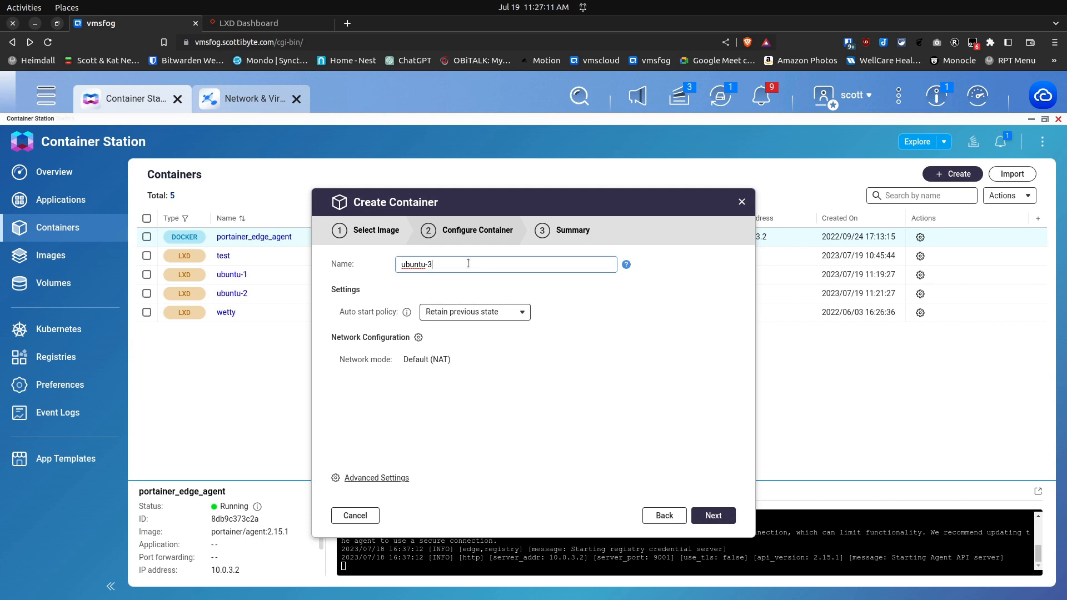
Name the container vlan-test and set its auto start policy to Always
drag(468, 263, 374, 253)
text(vlan)
key(Return)
text(-test)
click(516, 313)
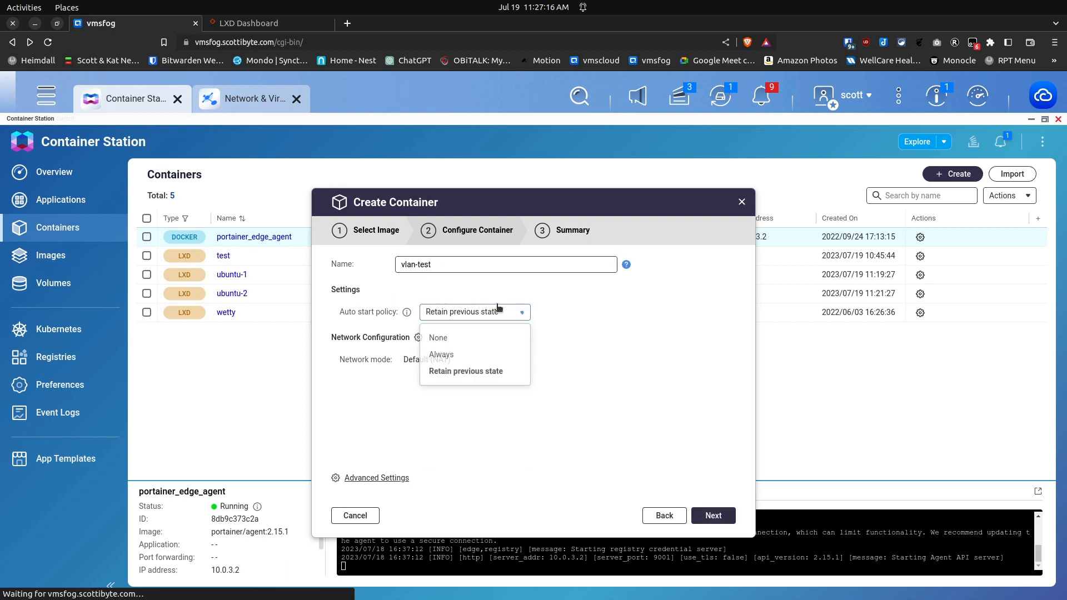
click(436, 356)
Set vlan-test's network to custom VLAN mode on the Adapter 3 VLAN 30 interface and apply the advanced settings
click(420, 337)
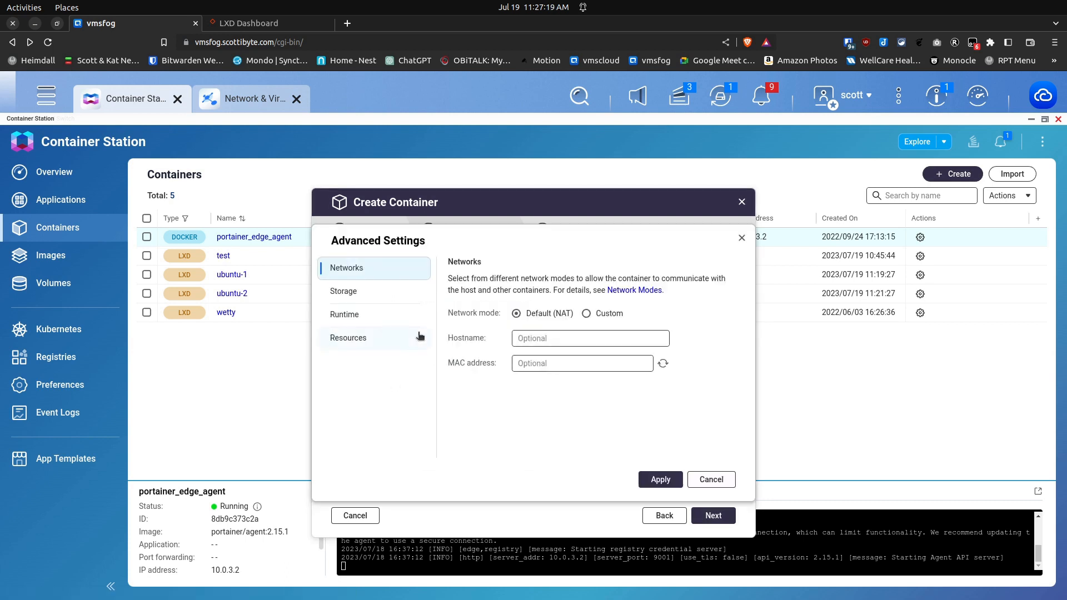
click(589, 314)
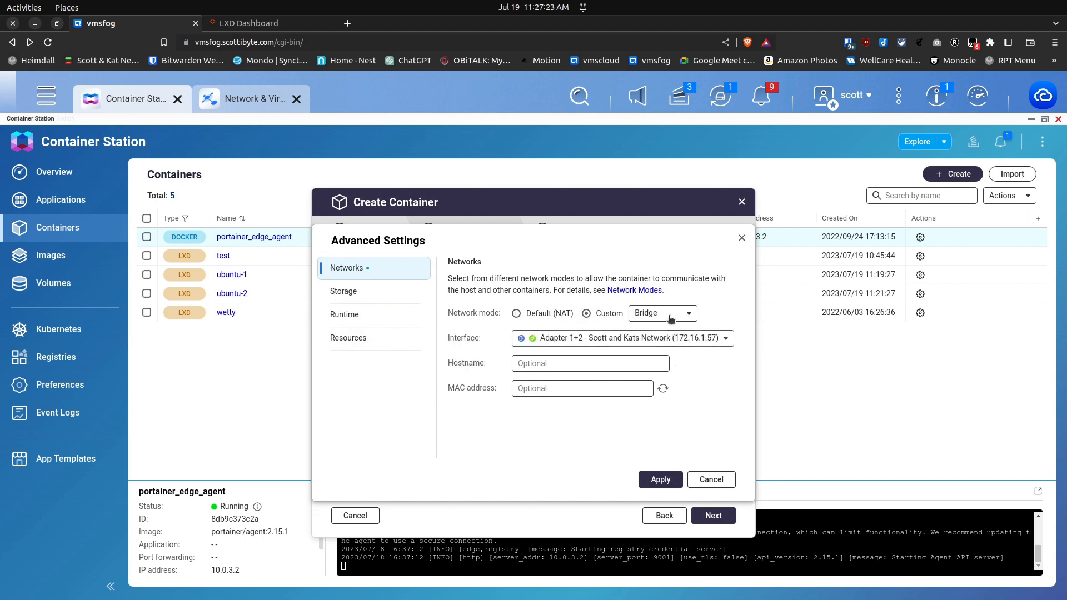
click(677, 319)
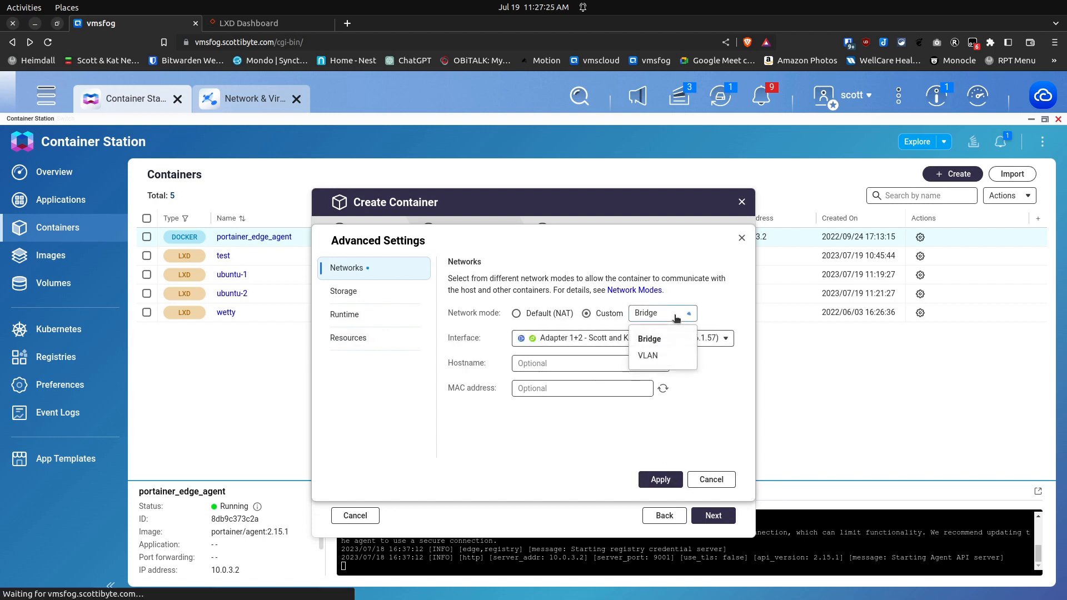
click(649, 356)
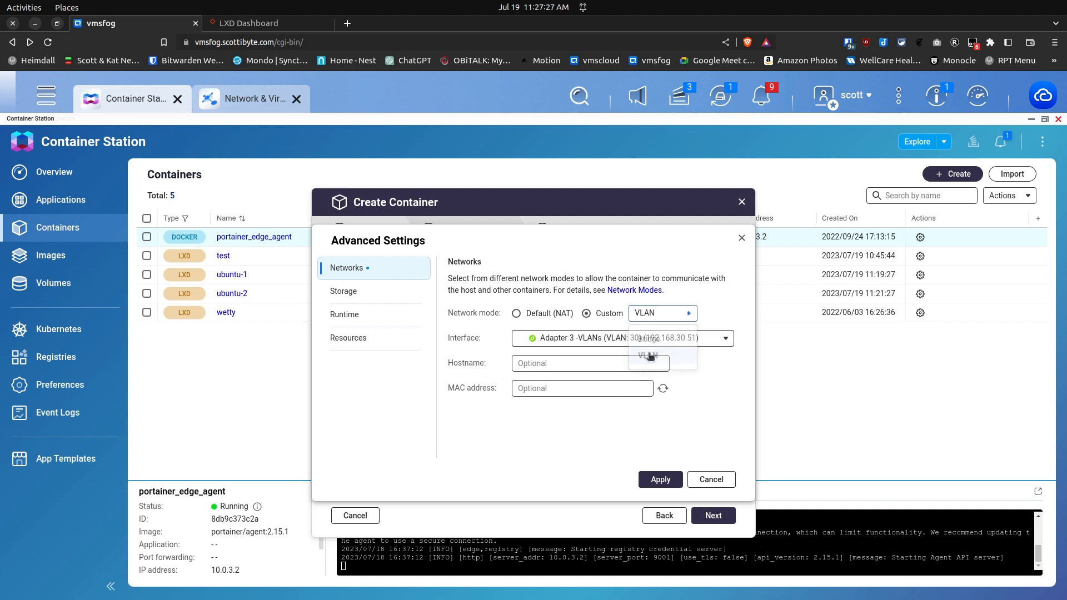
click(722, 340)
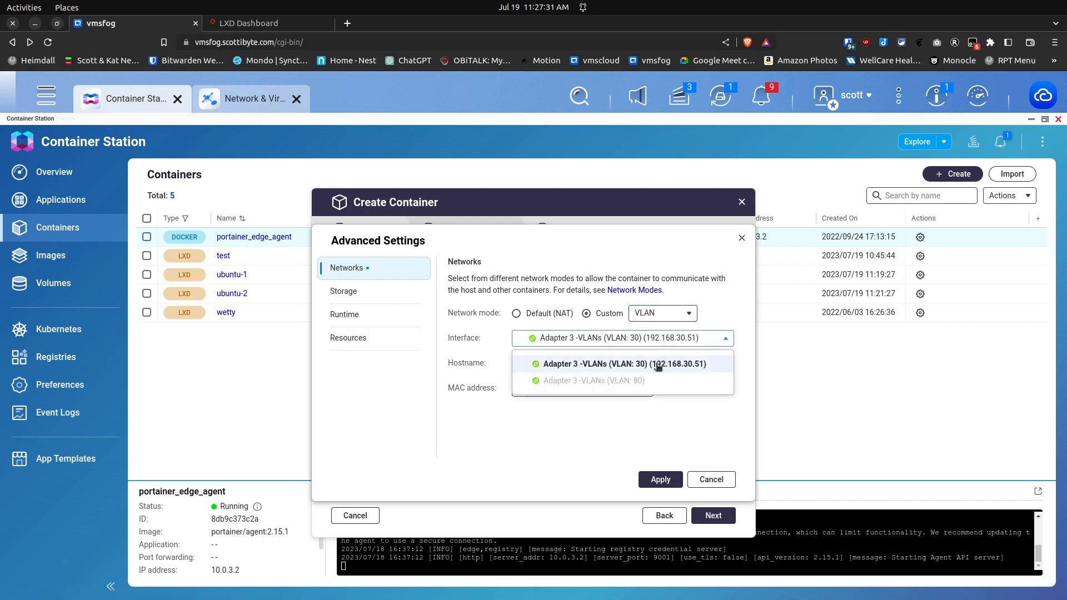
mouse_move(623, 379)
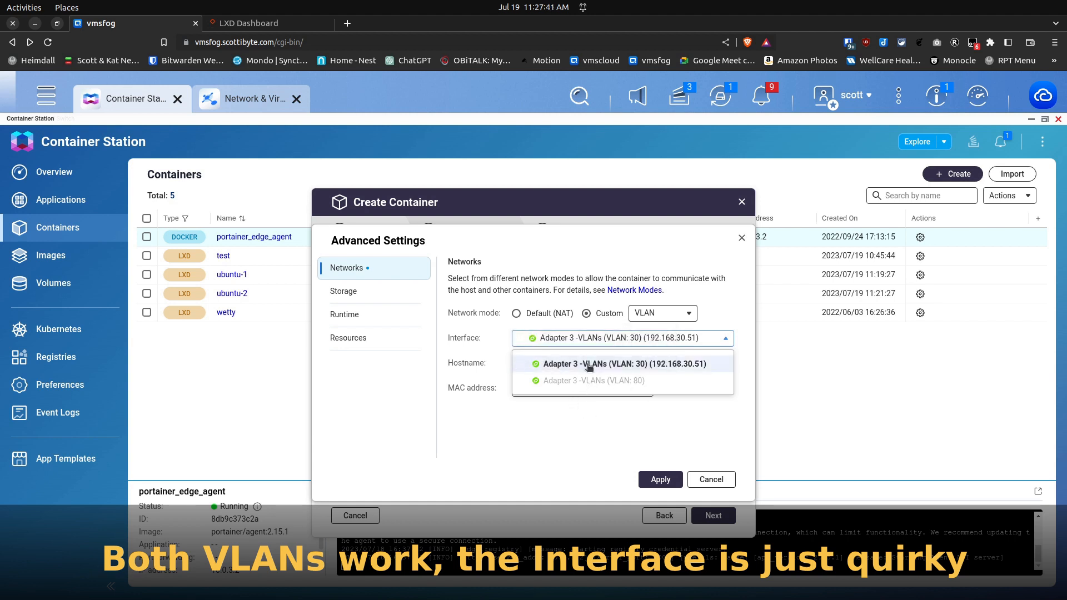
click(589, 365)
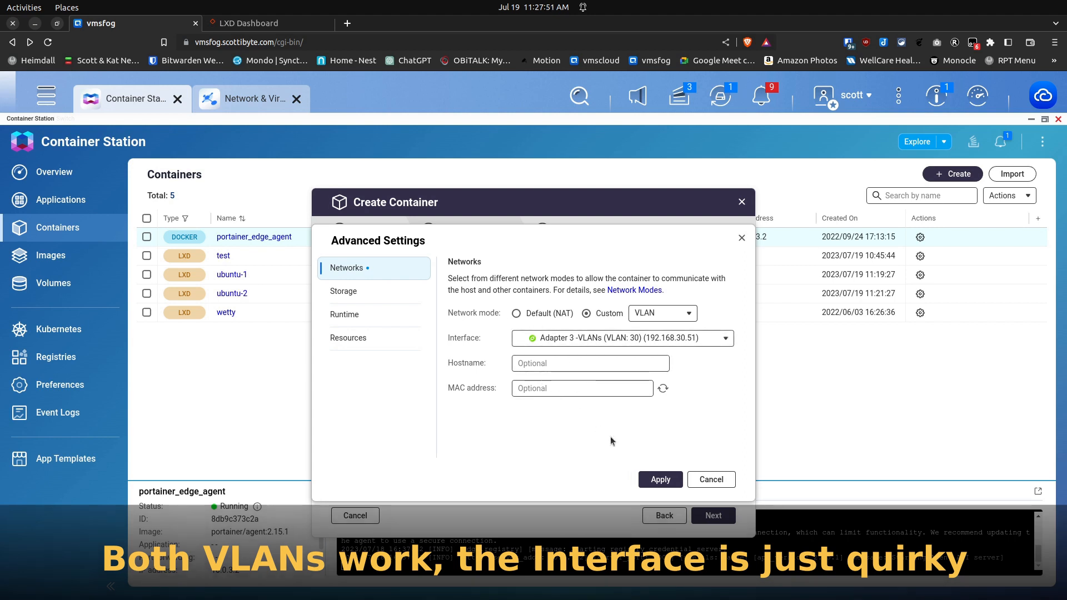
click(644, 477)
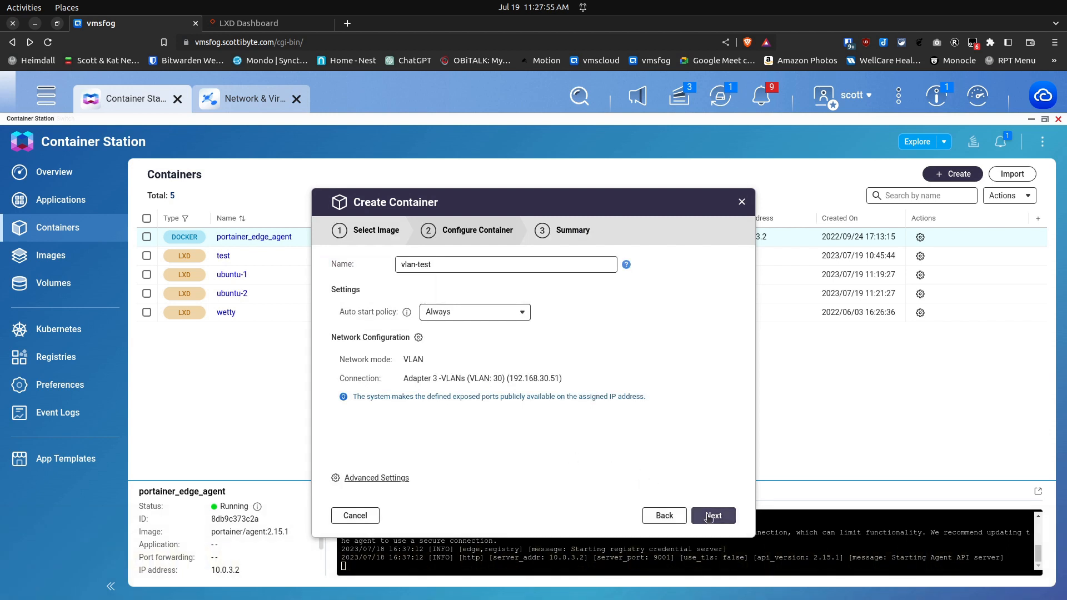
Finish creating the vlan-test container with privileged mode enabled
click(709, 517)
click(710, 516)
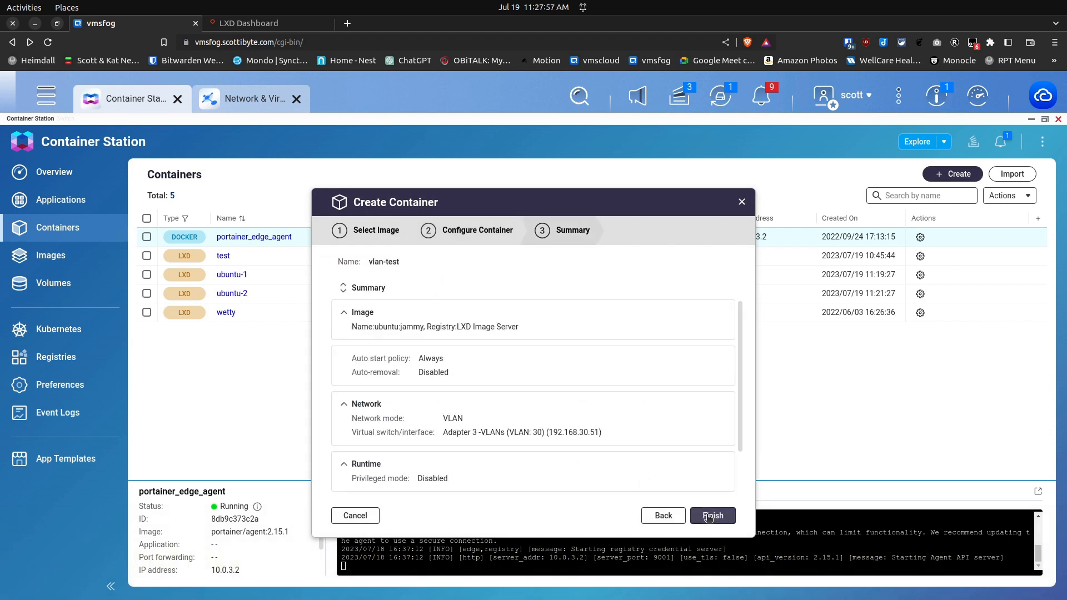
click(575, 395)
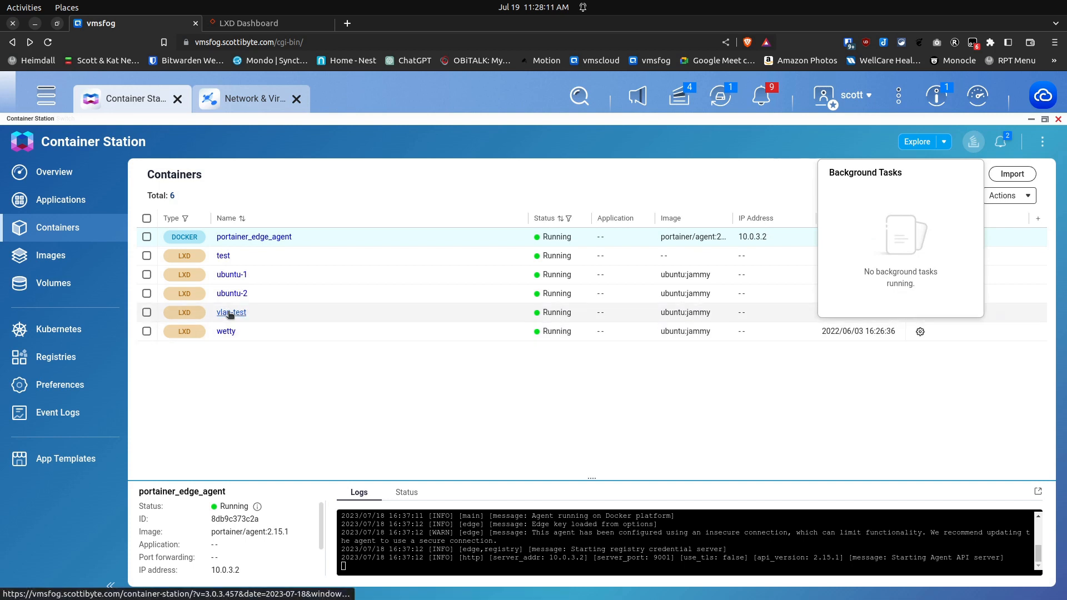
Check the vlan-test container's details, then switch to Network & Virtual Switch and review the network overview and the Adapter 3 VLAN interfaces
click(230, 313)
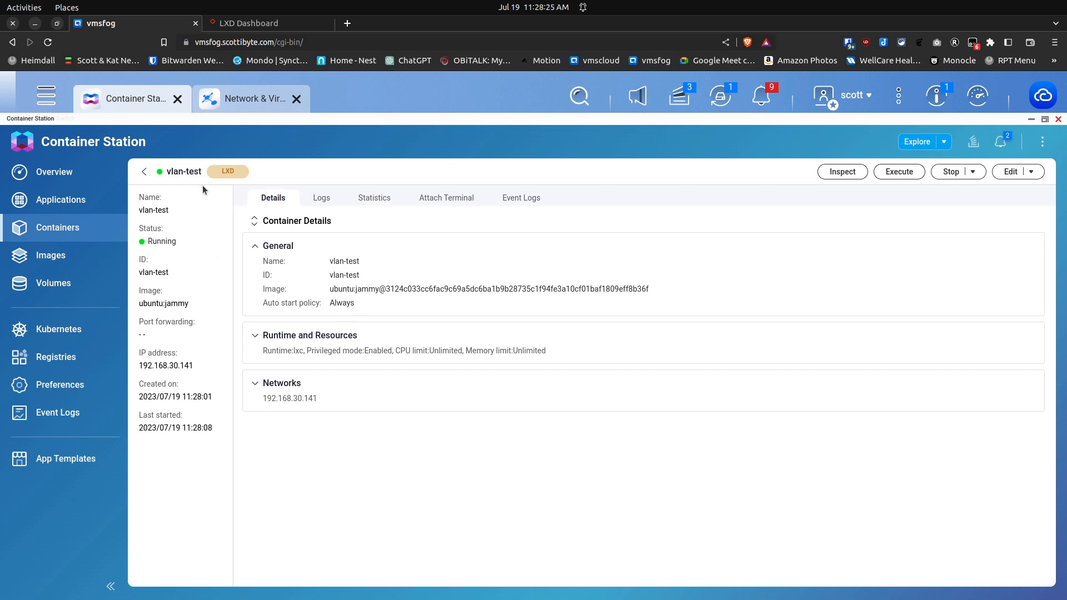
click(240, 100)
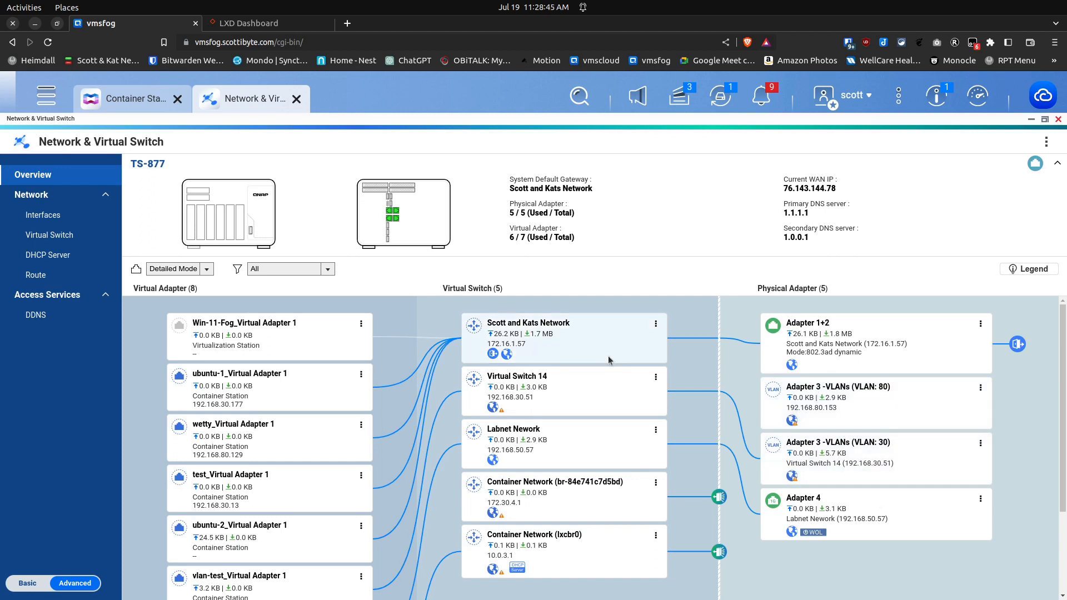
click(63, 222)
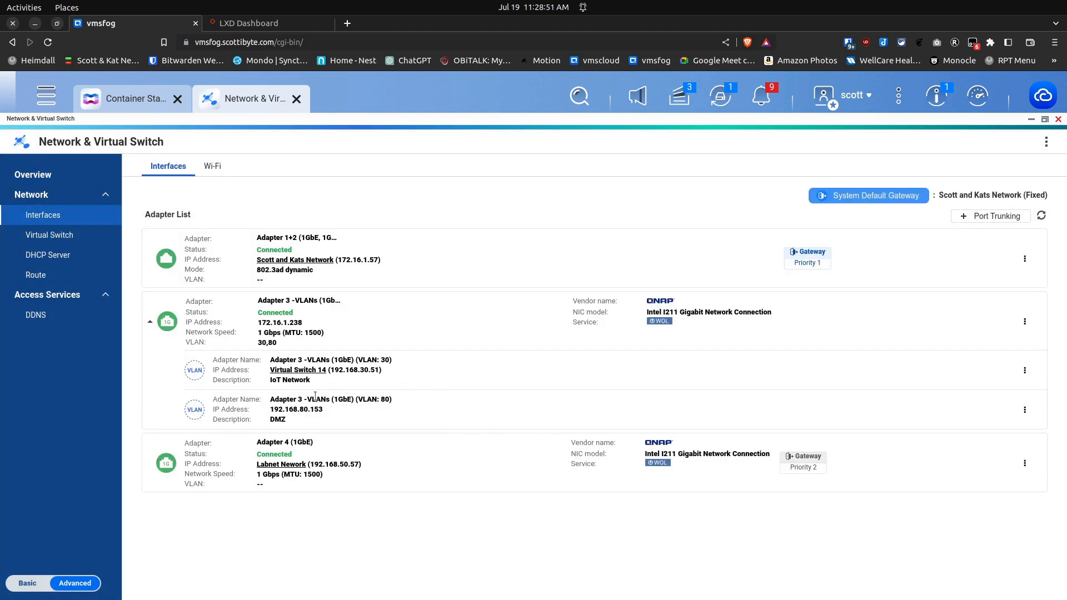
Close and relaunch Container Station, maximize its window and show the list of containers
click(150, 100)
click(178, 99)
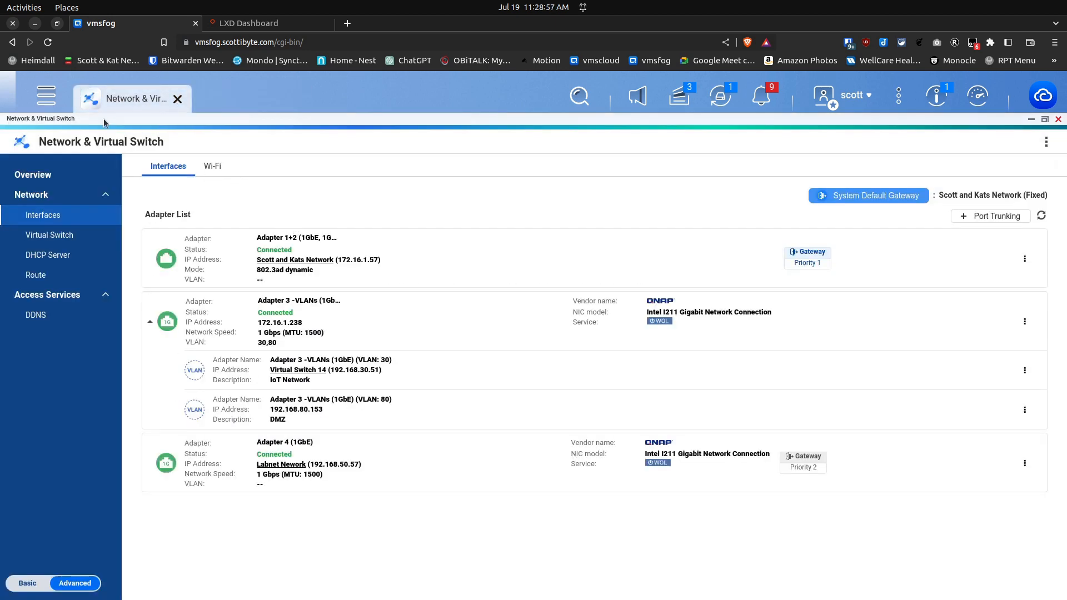
click(42, 93)
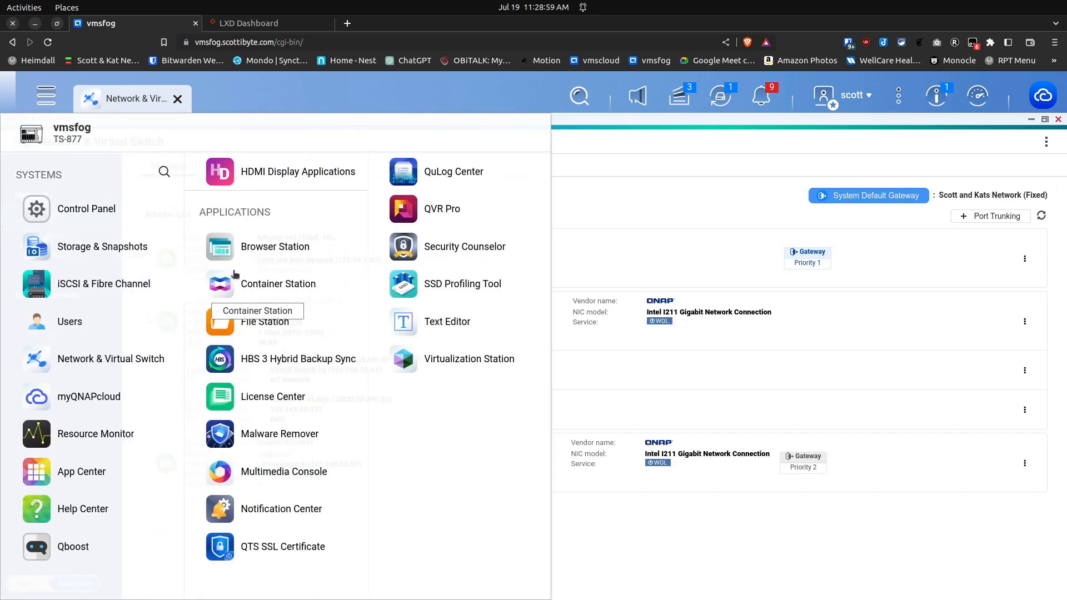
click(236, 277)
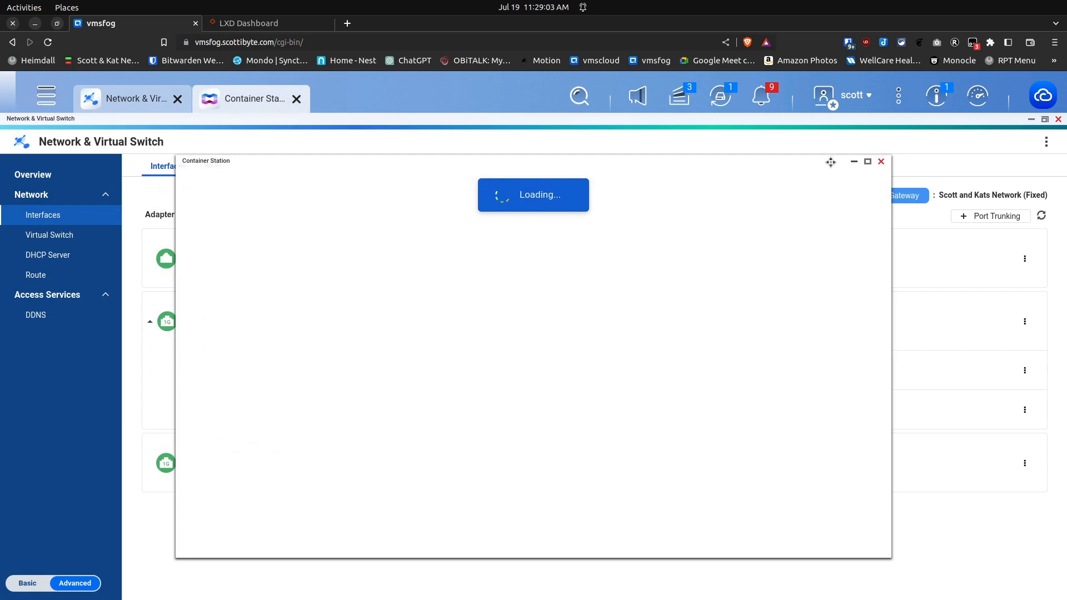
click(863, 166)
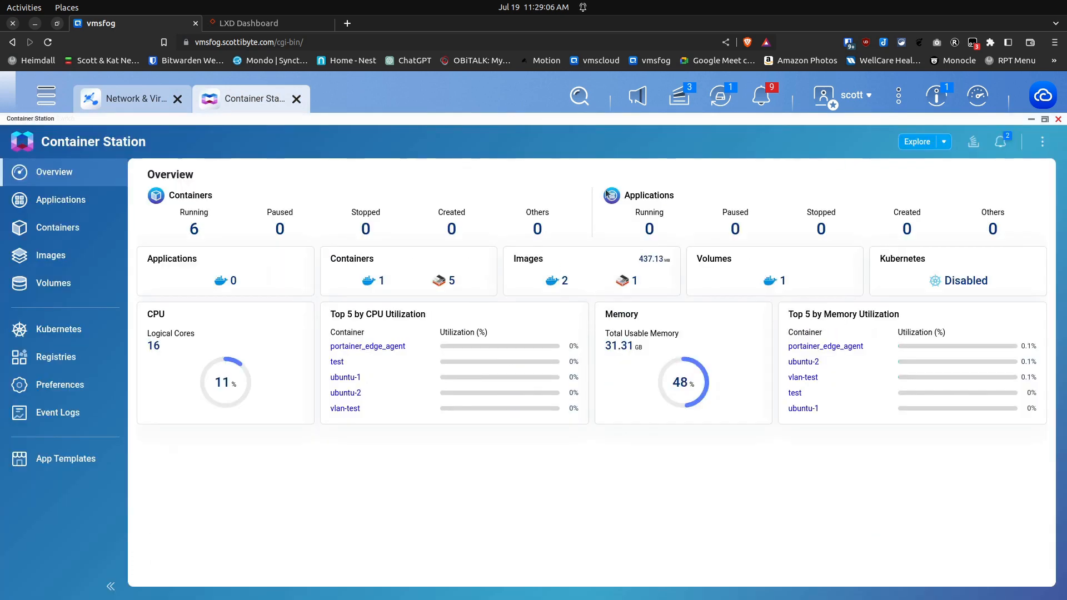
click(52, 227)
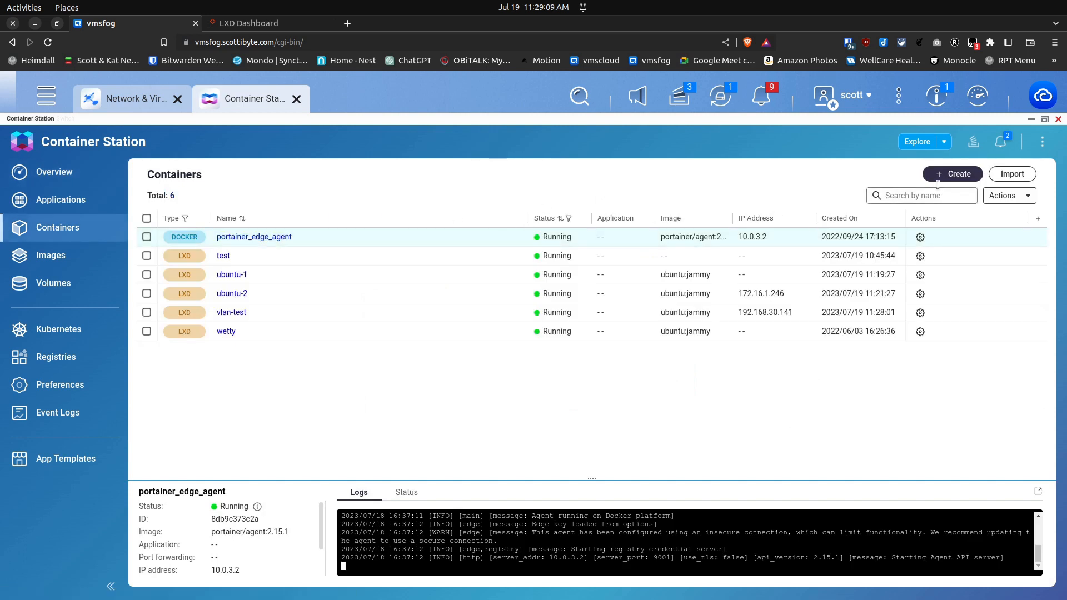
Start a new container from LXD Image Server with image ubuntu:jammy in advanced mode and proceed to its configuration
click(952, 174)
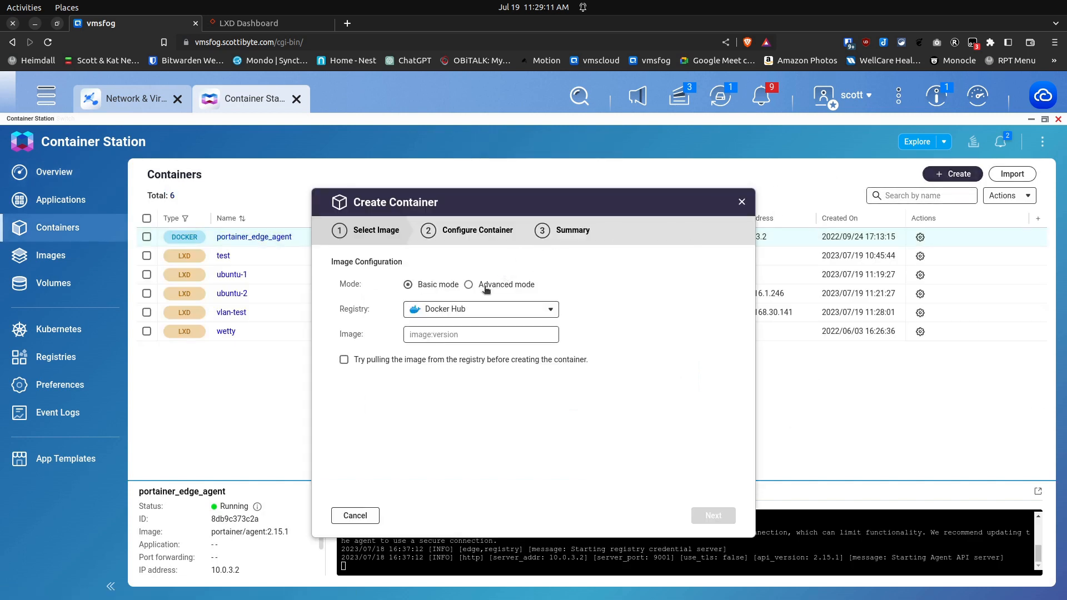
click(522, 318)
click(464, 352)
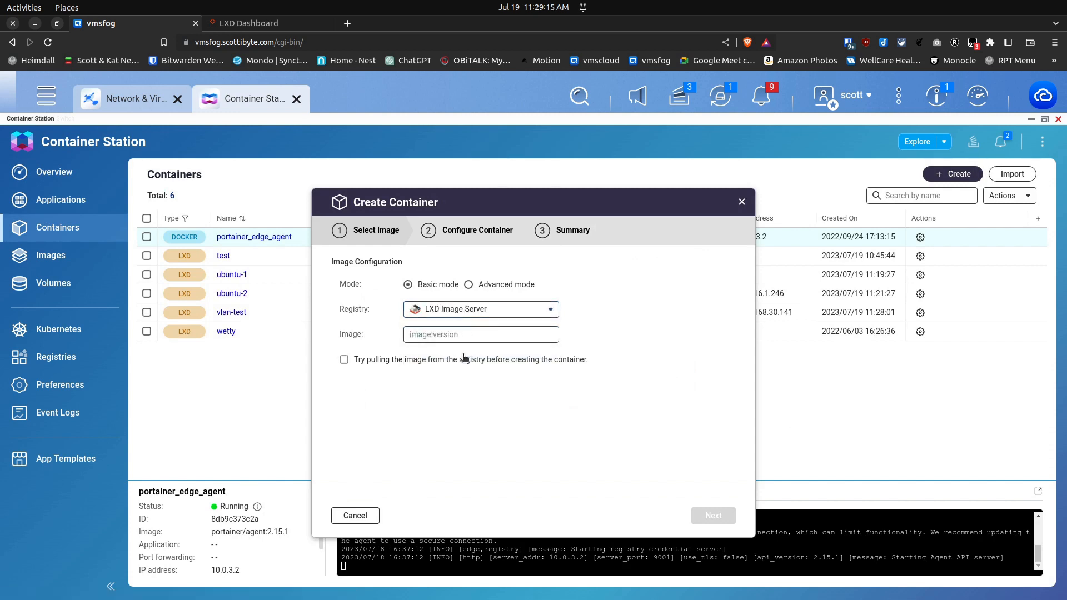
click(431, 338)
text(ubuntu)
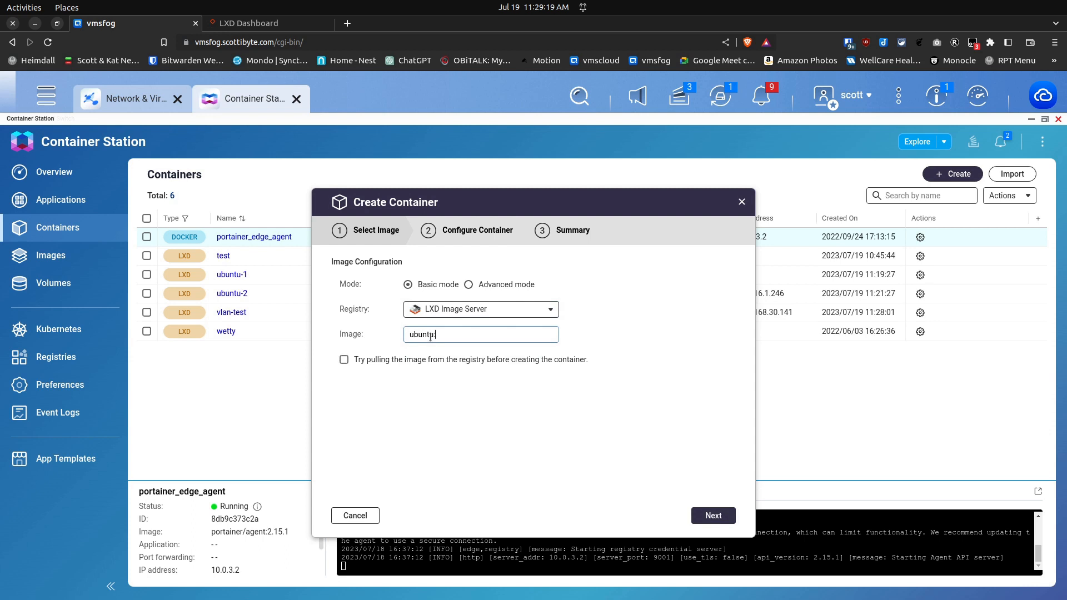
text(:jammyu)
key(BackSpace)
click(468, 285)
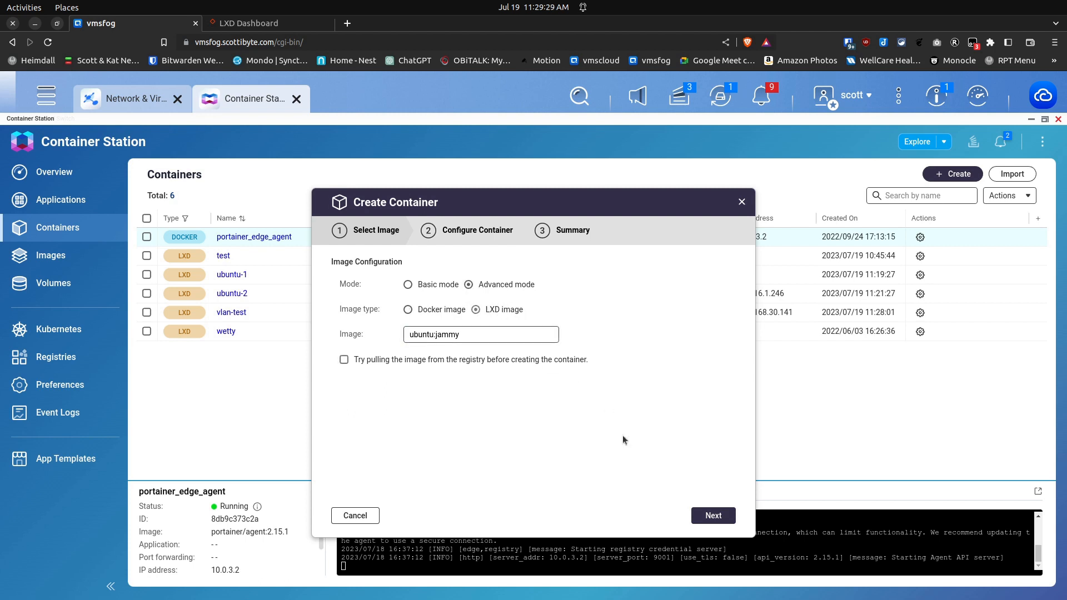
click(707, 516)
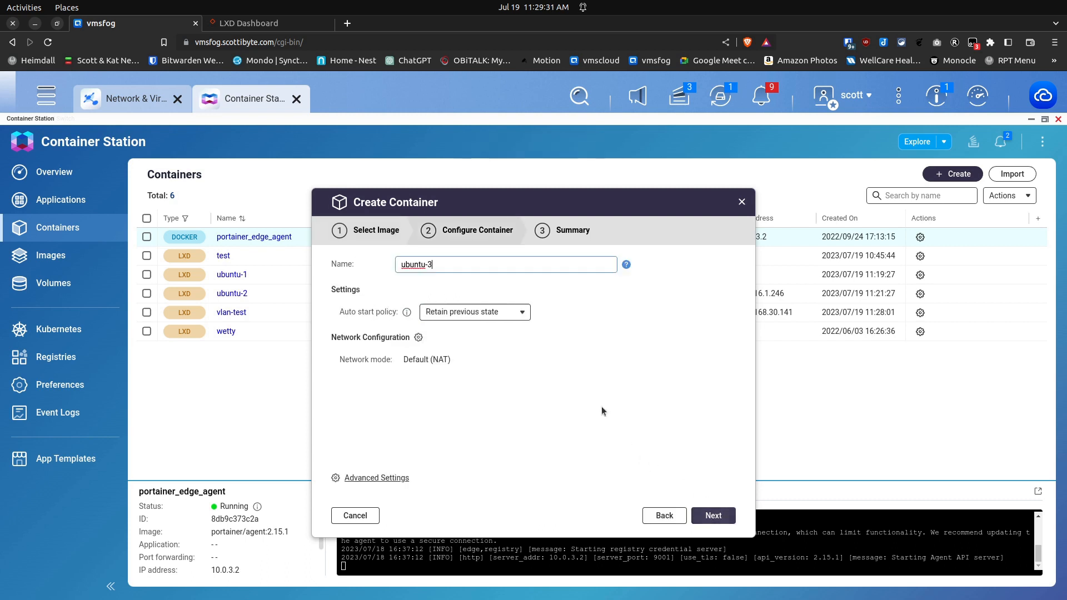
Set ubuntu-3's auto start policy to Always and its network to custom VLAN mode on the Adapter 3 VLAN 80 interface
click(500, 311)
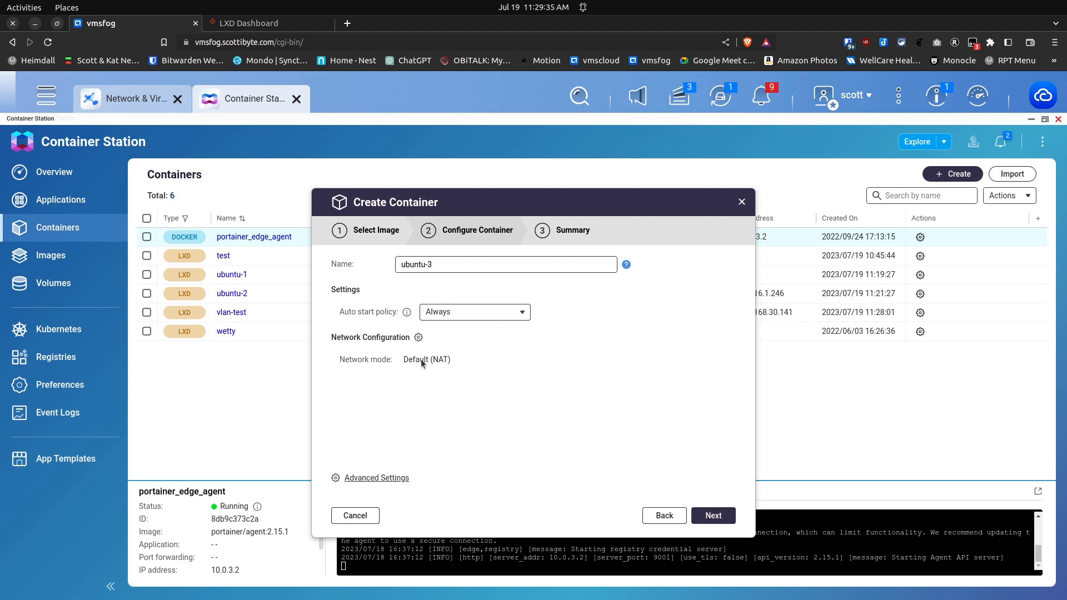
click(418, 338)
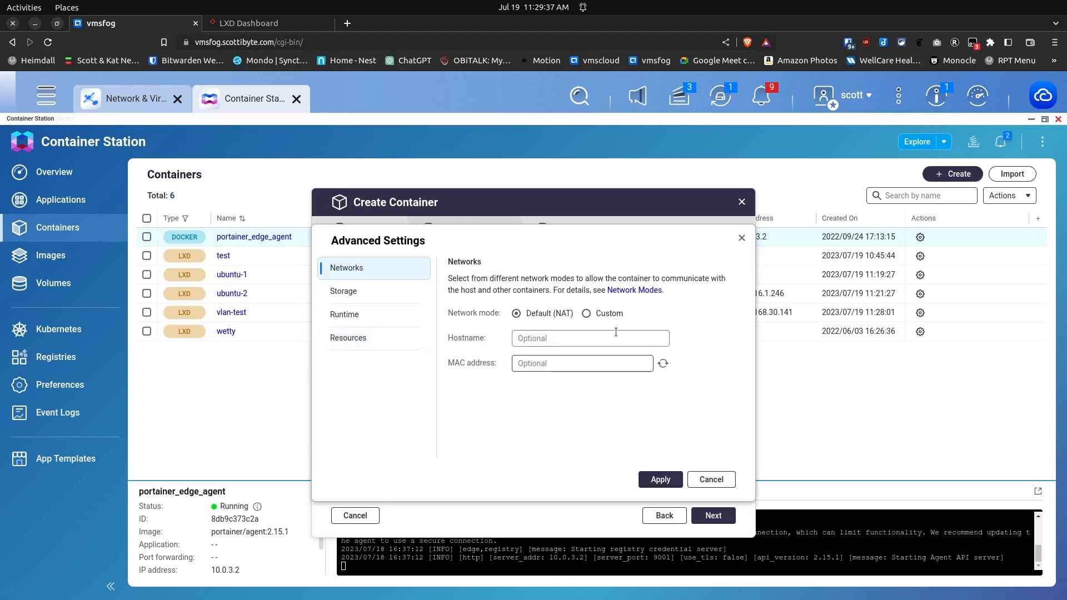
click(586, 313)
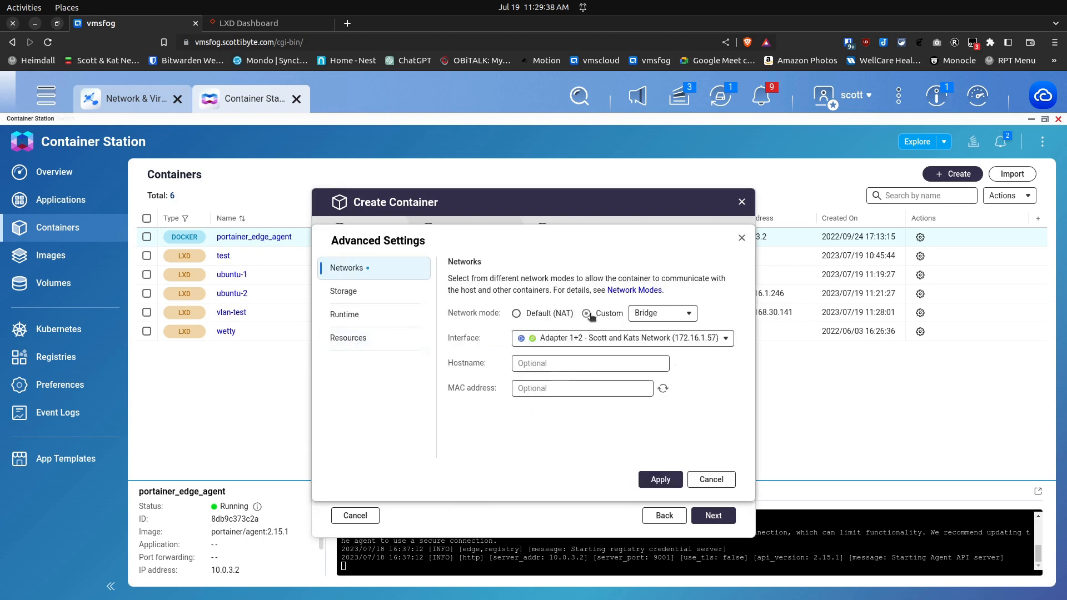
click(663, 316)
click(652, 359)
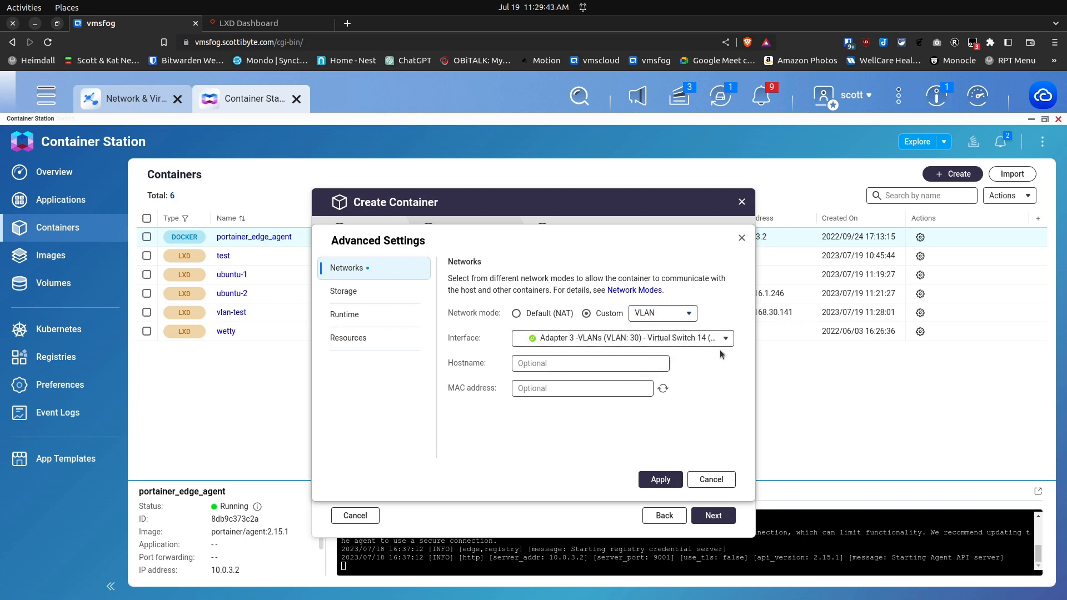
click(726, 339)
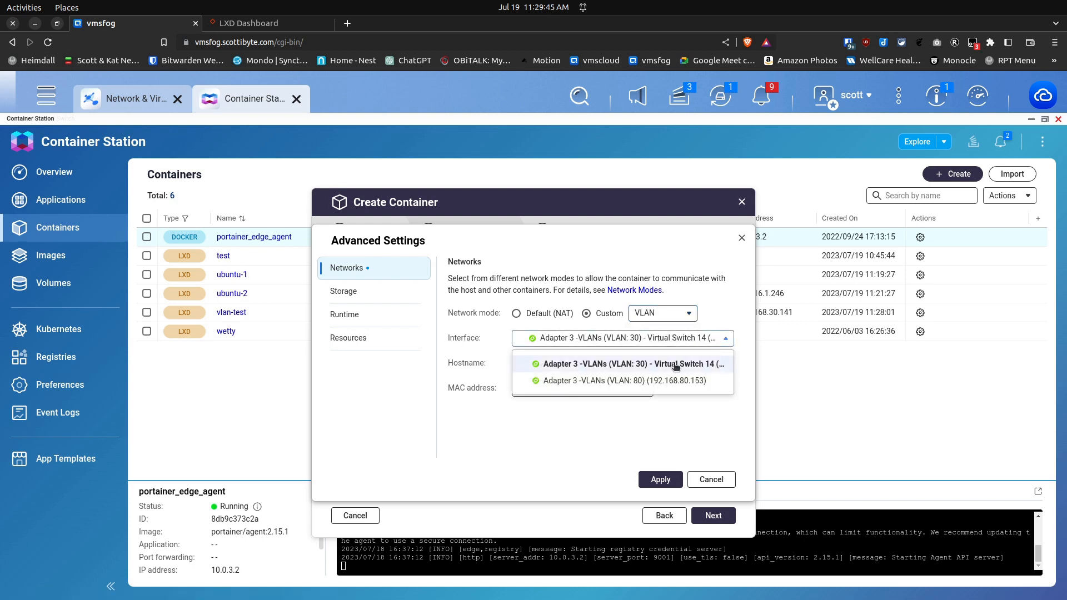
click(672, 381)
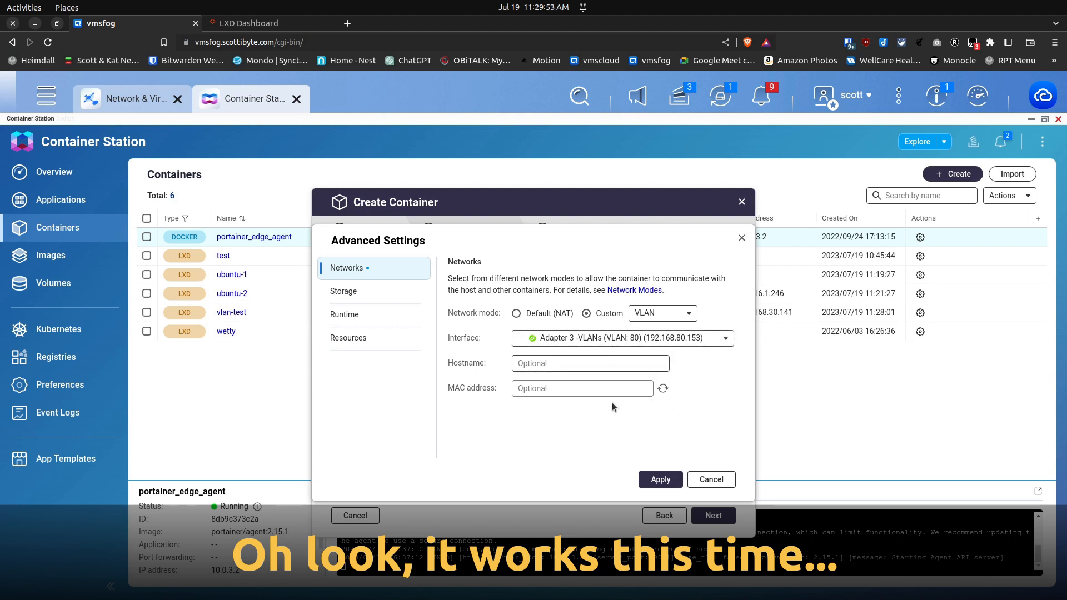
click(665, 481)
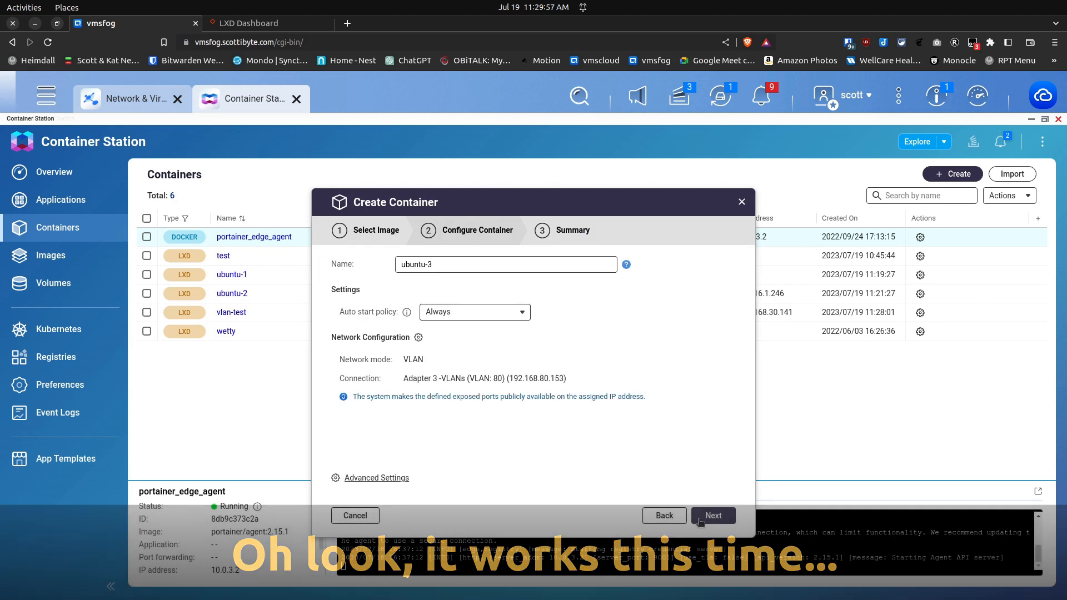
Finish creating the ubuntu-3 container with privileged mode enabled and open its details
click(702, 517)
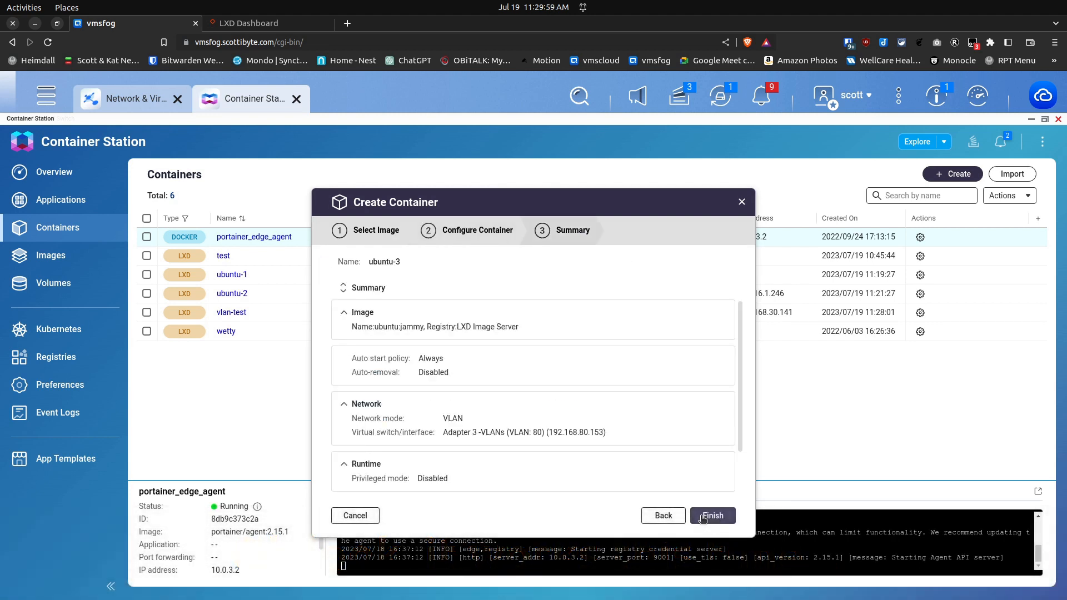
click(702, 517)
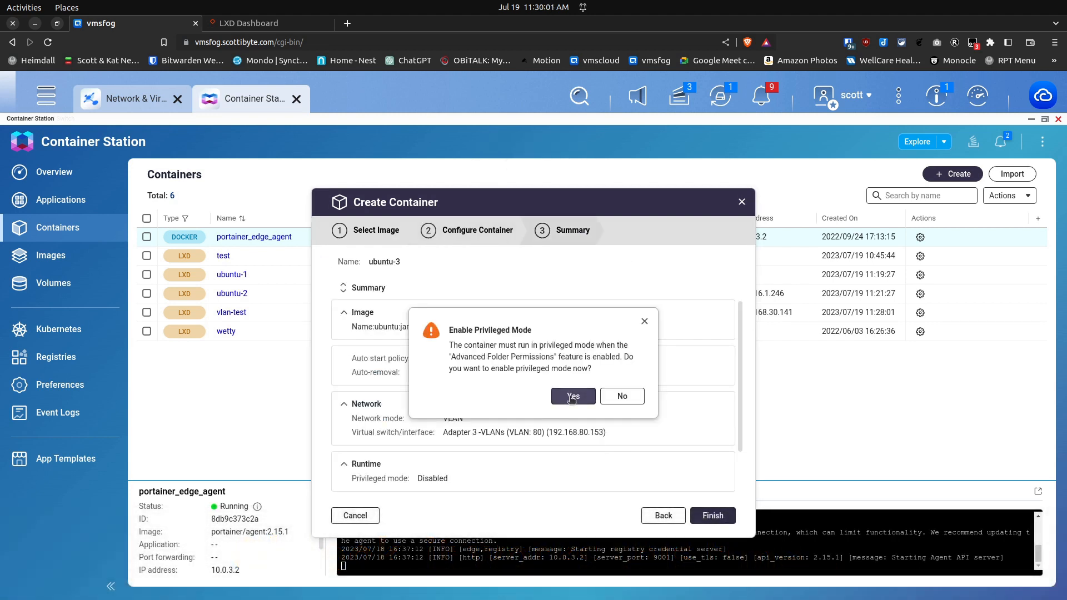
click(571, 396)
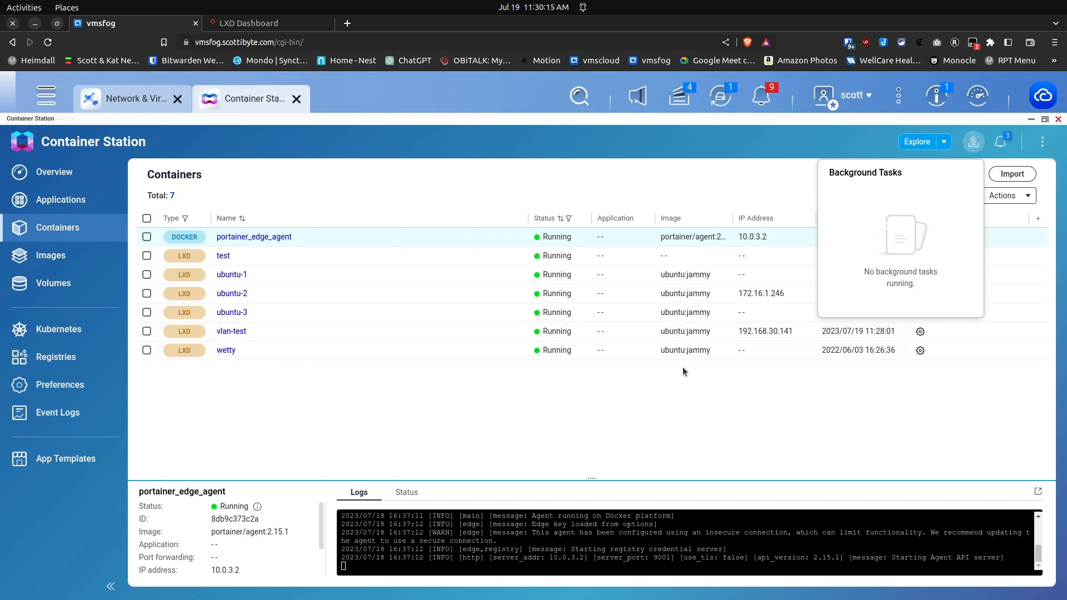
click(736, 380)
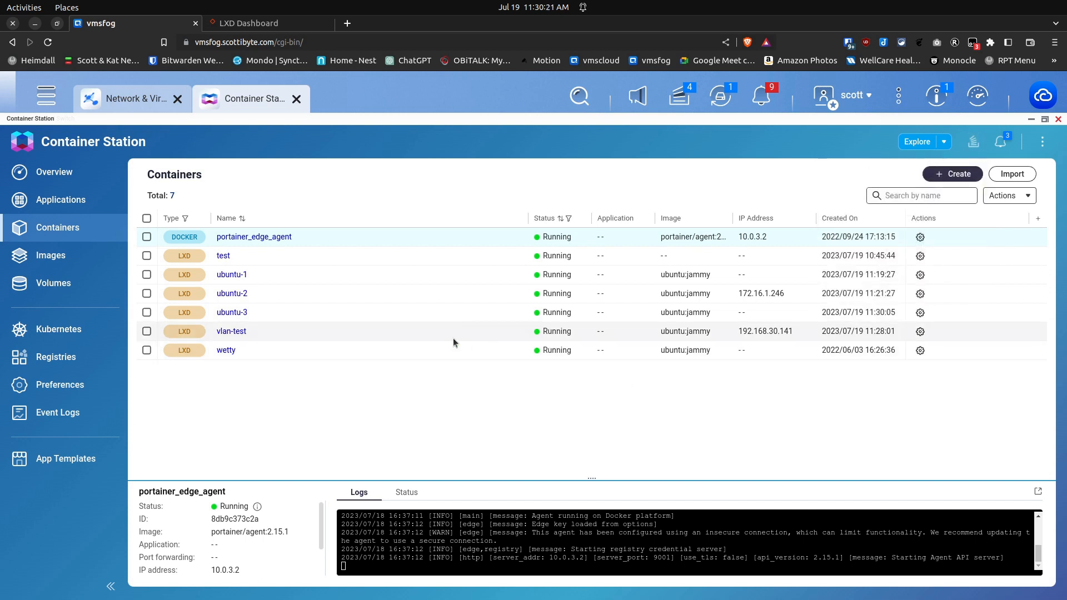
click(231, 313)
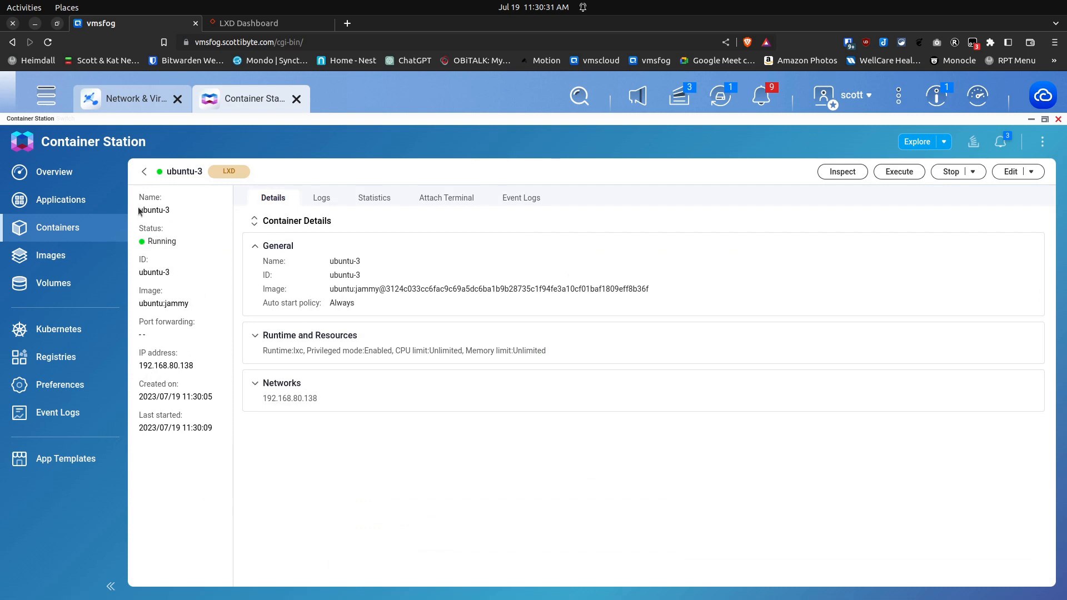
Return to the container list, switch to LXD Dashboard and examine the driver and driver version of host vmsfog
click(144, 172)
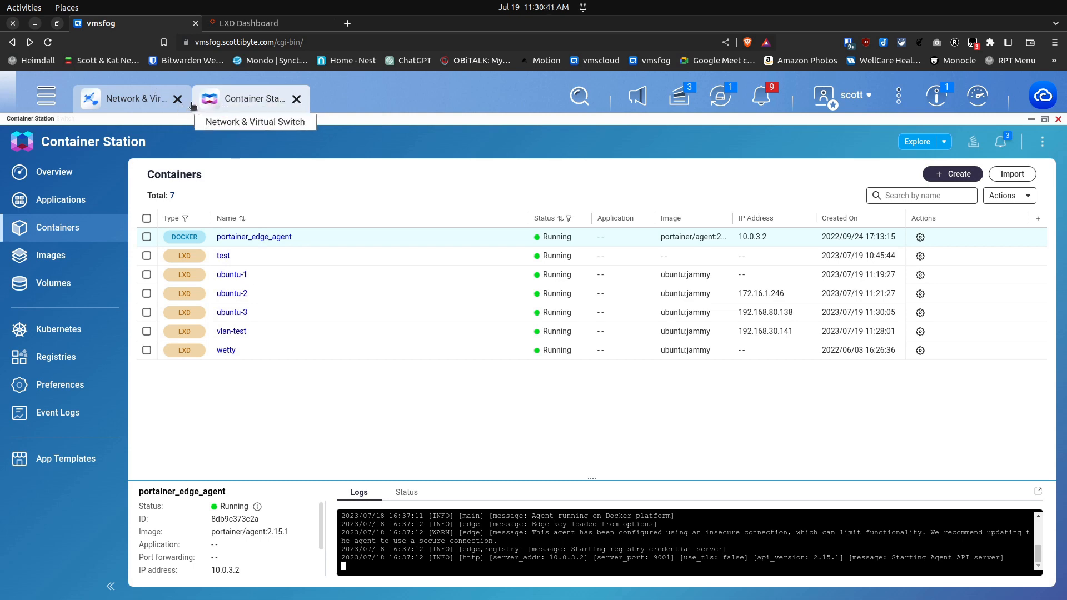
click(253, 25)
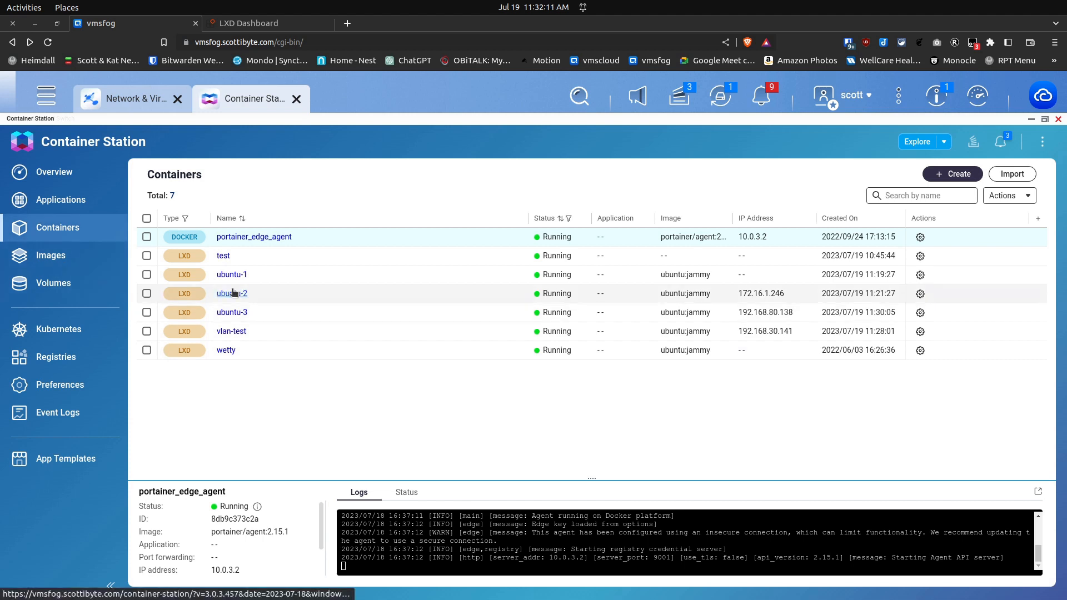
click(232, 25)
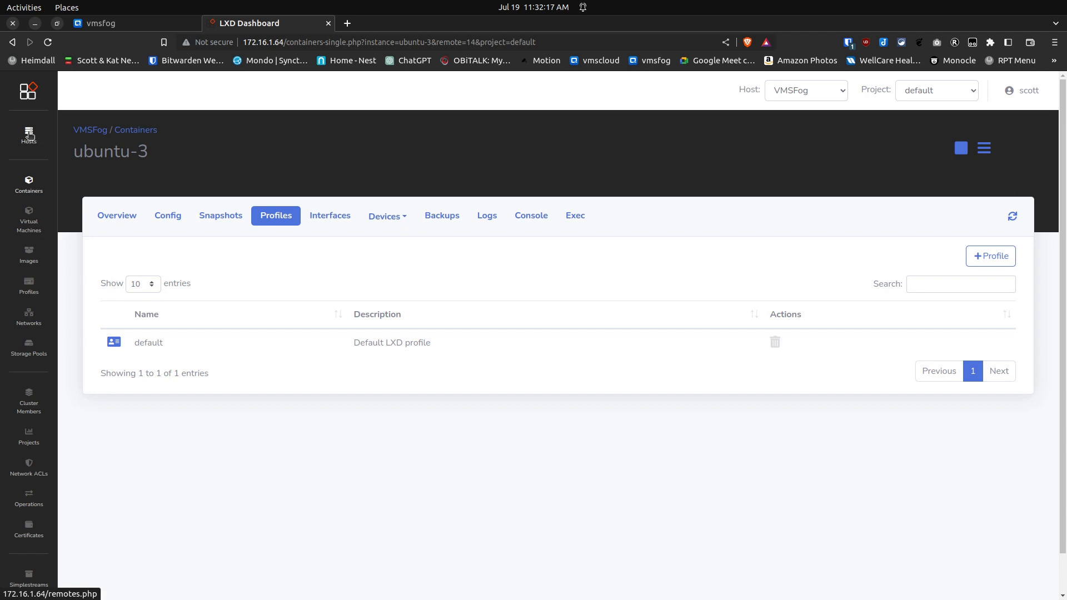
click(29, 134)
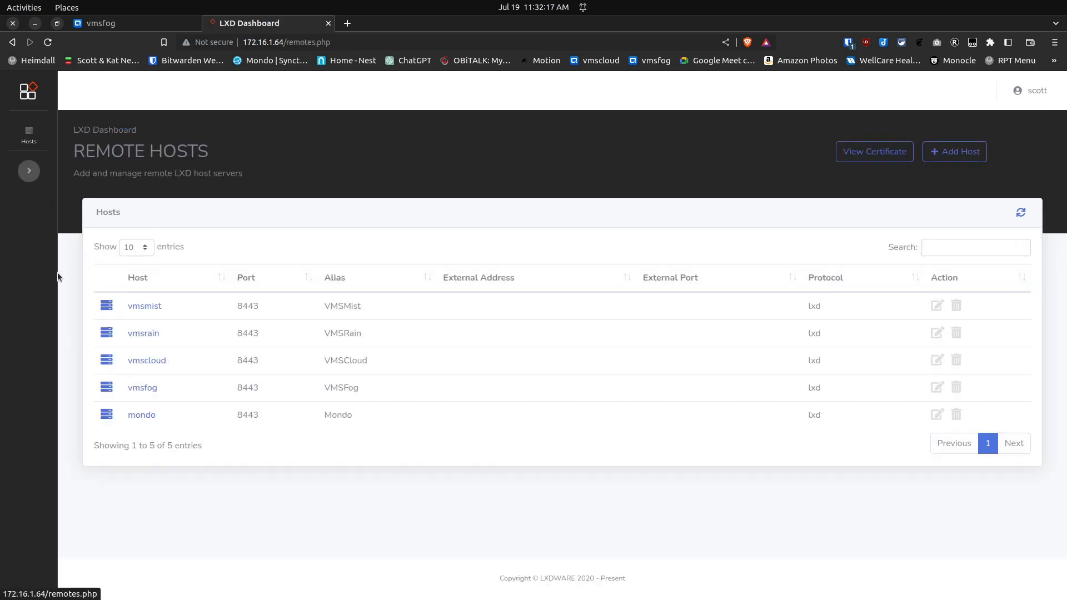
click(144, 388)
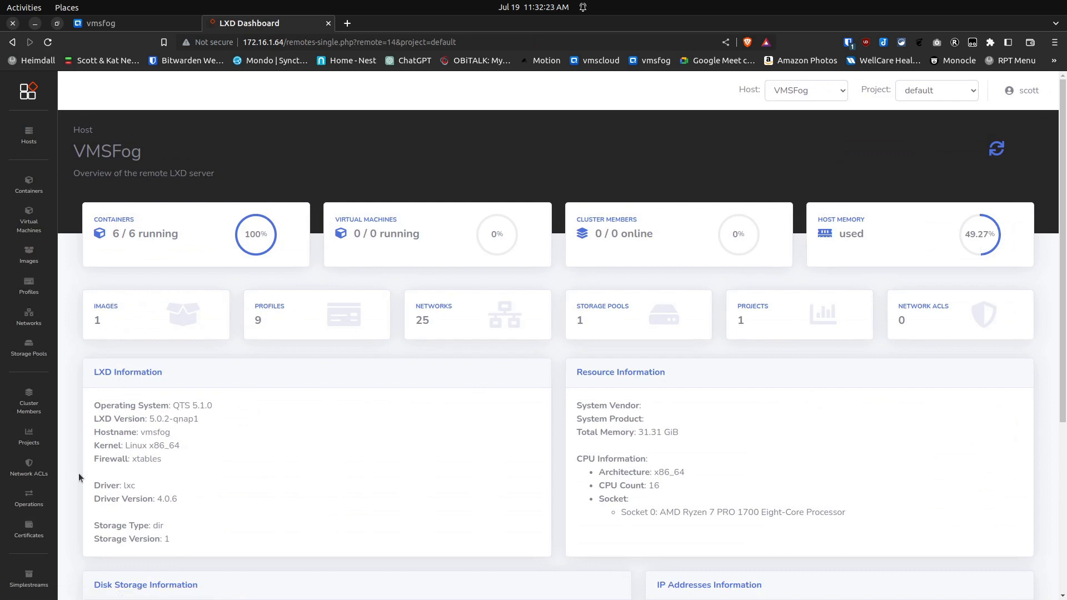
drag(97, 485, 169, 507)
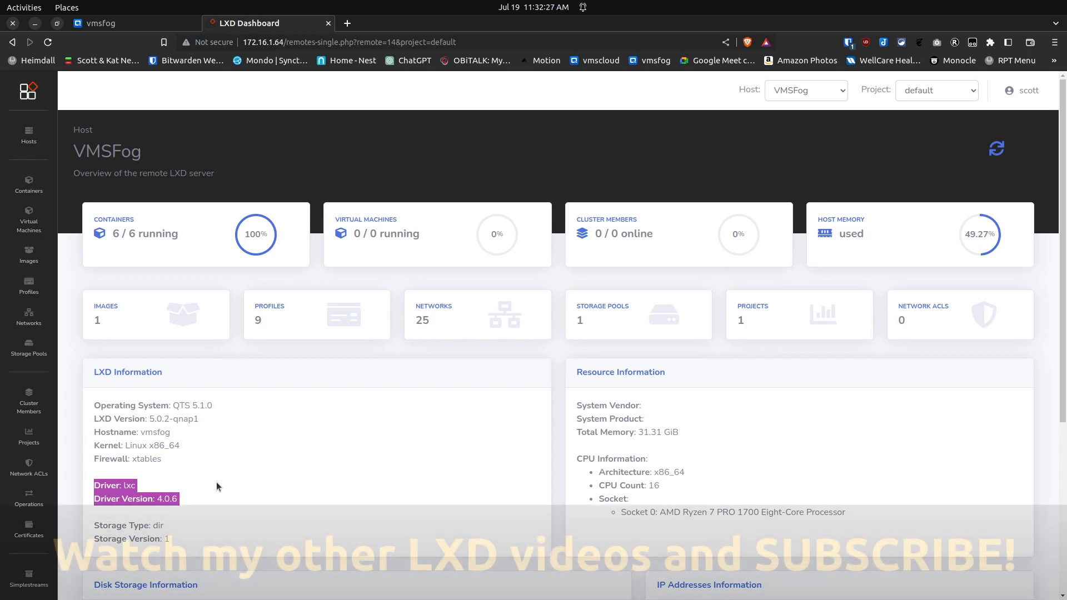
click(217, 487)
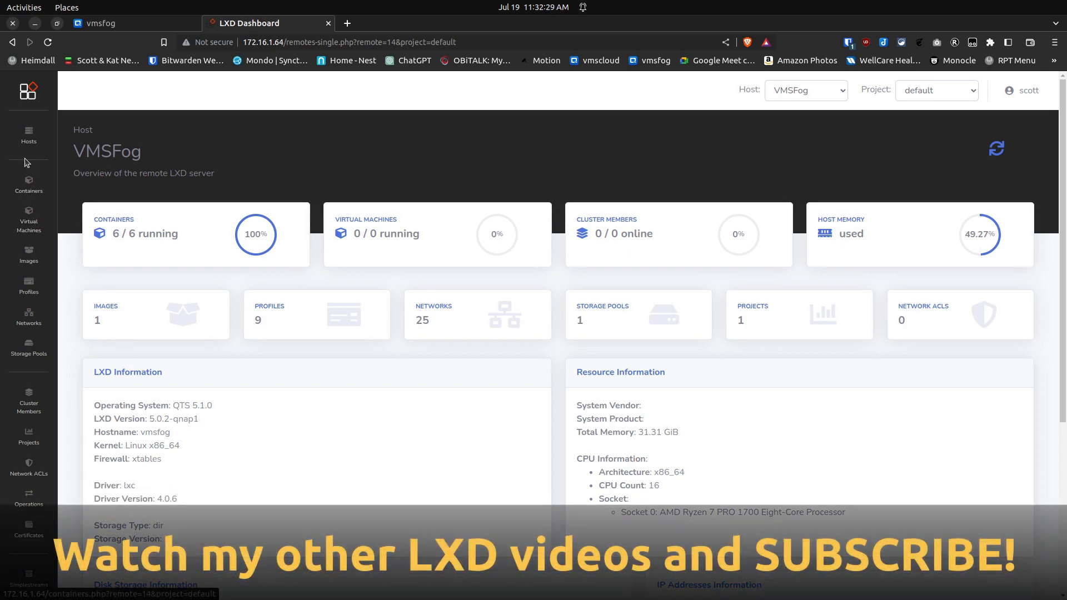
Open the vmsmist host from the remote hosts list and examine its driver and driver version
click(29, 135)
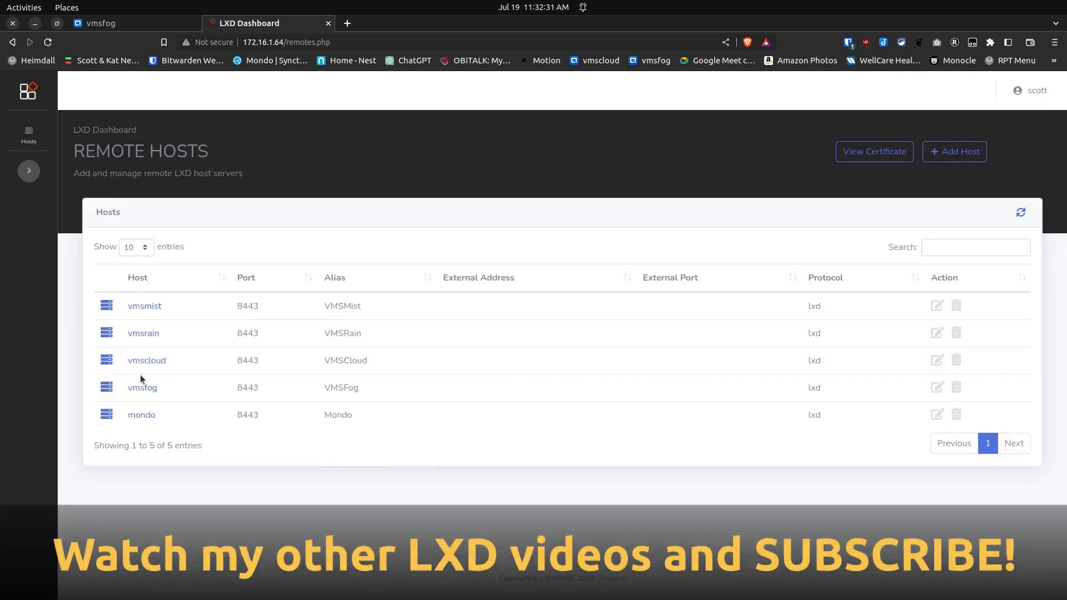
click(147, 307)
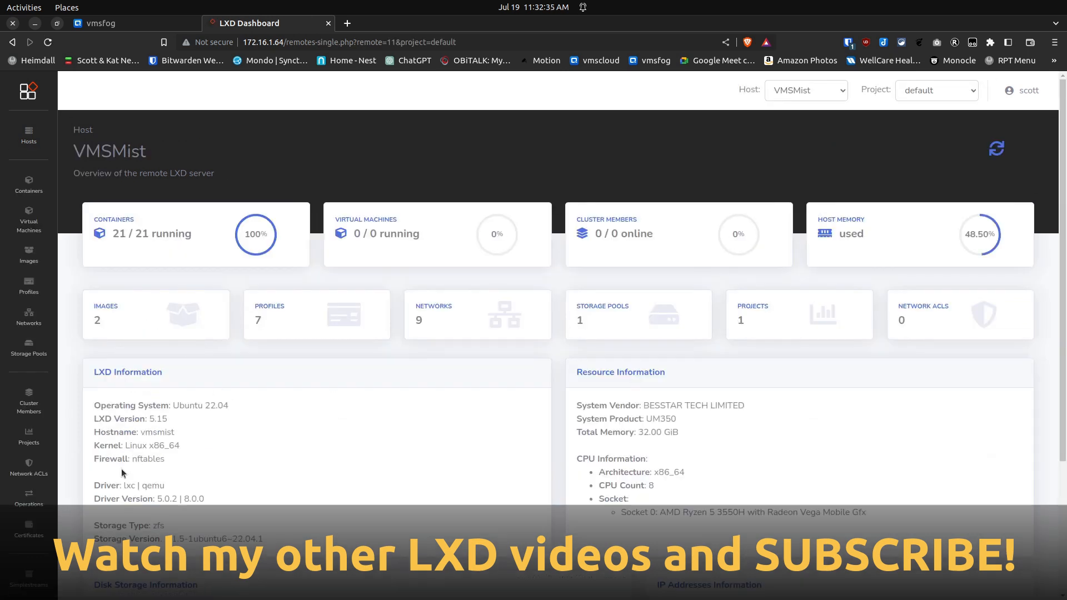
drag(94, 485, 216, 506)
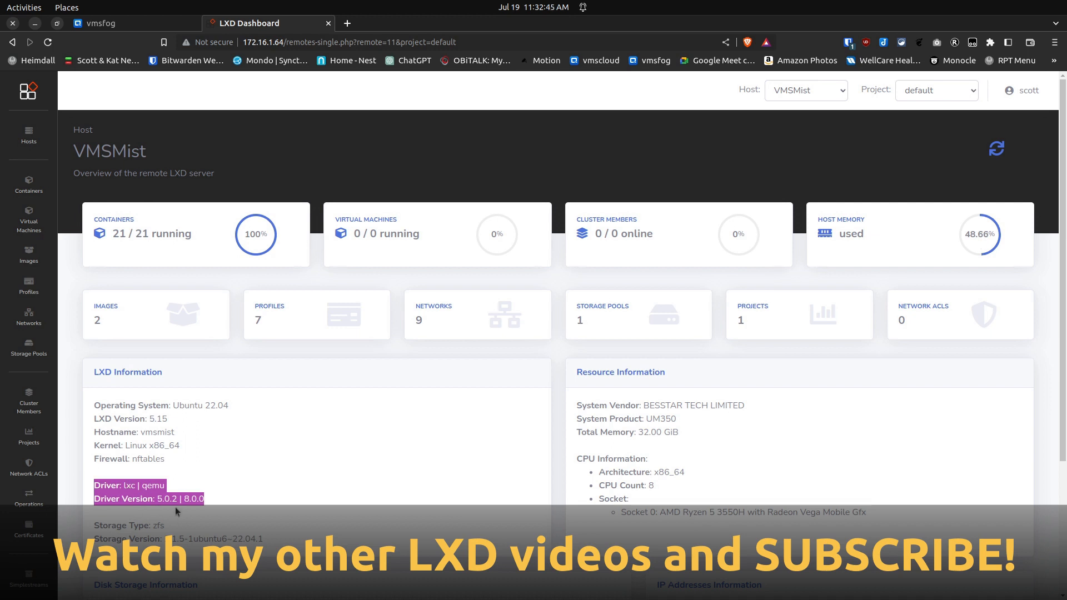
click(206, 443)
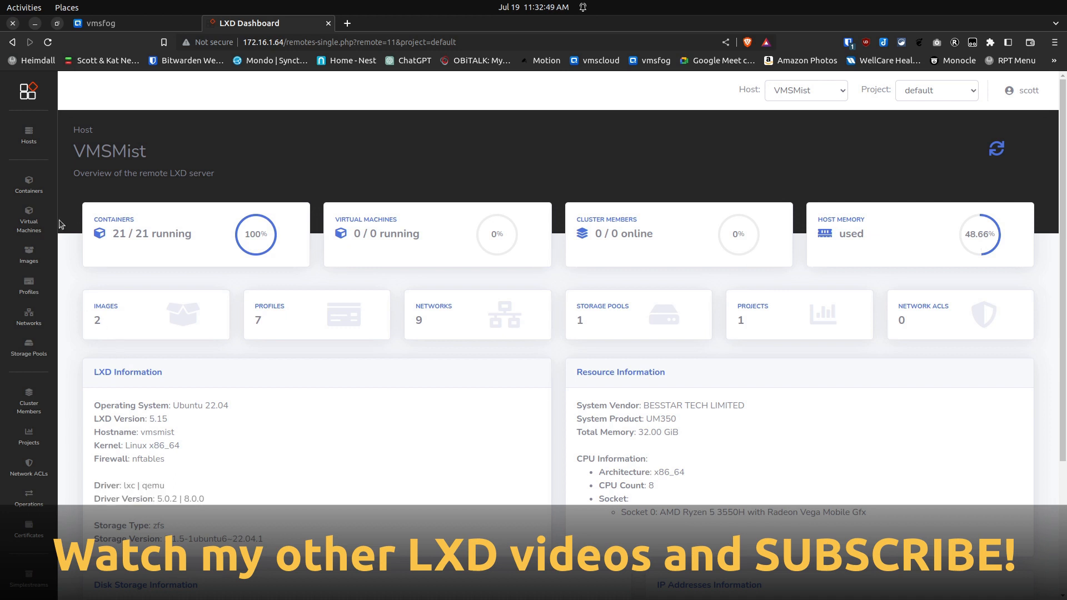
Go back to the vmsfog host overview and compare its LXD driver information with that of vmsmist
click(35, 142)
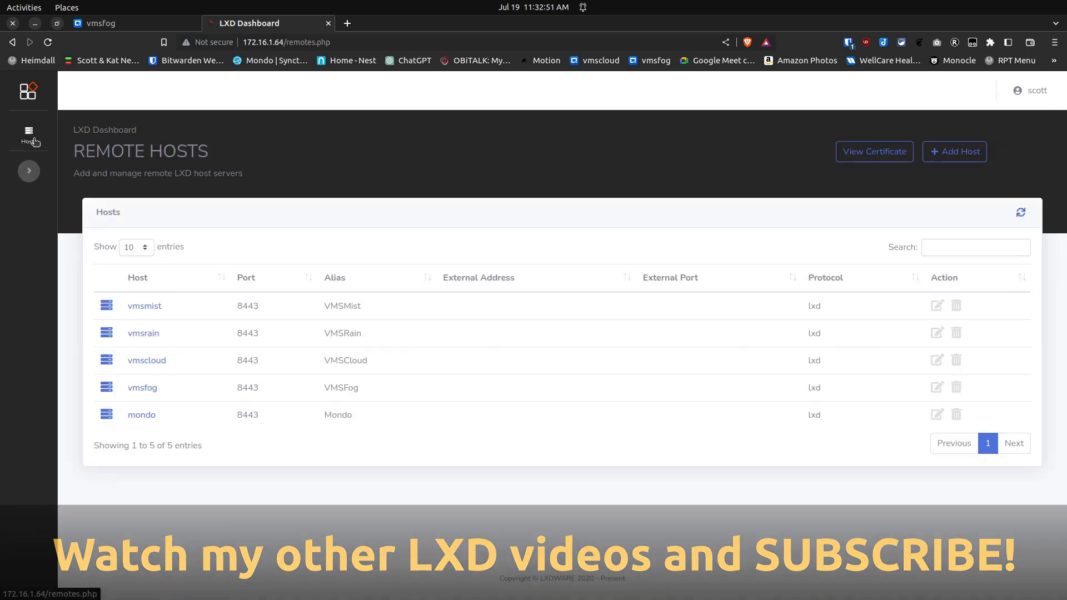
click(140, 387)
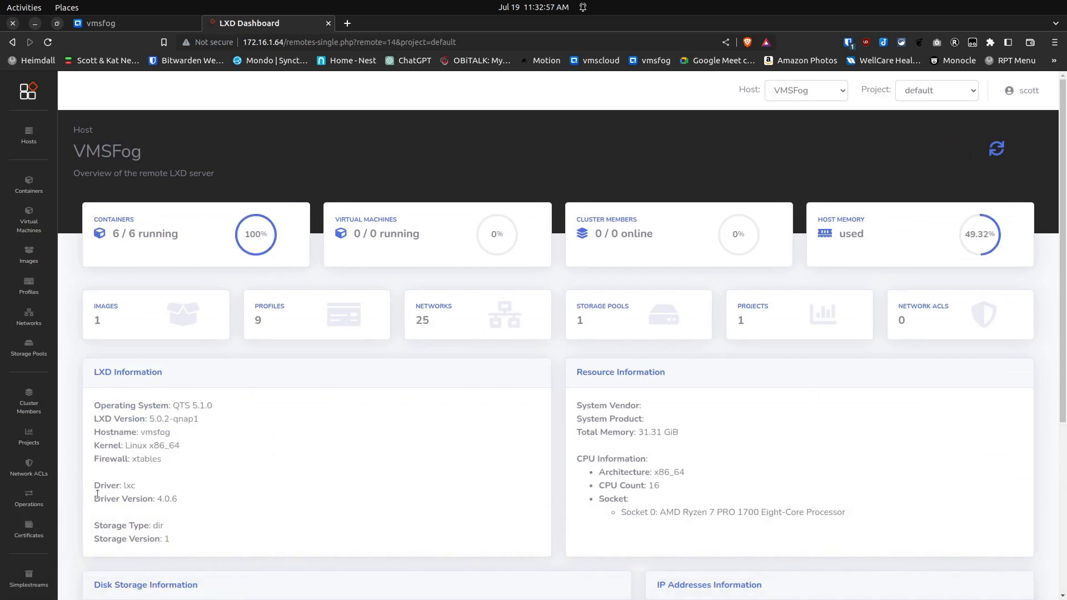
drag(92, 499, 152, 501)
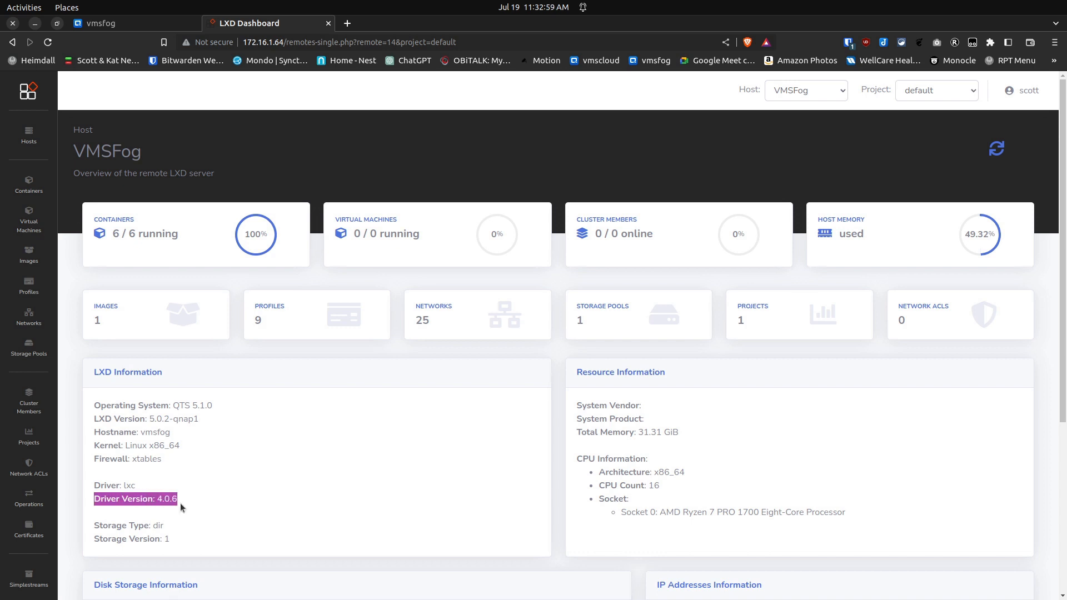
click(135, 485)
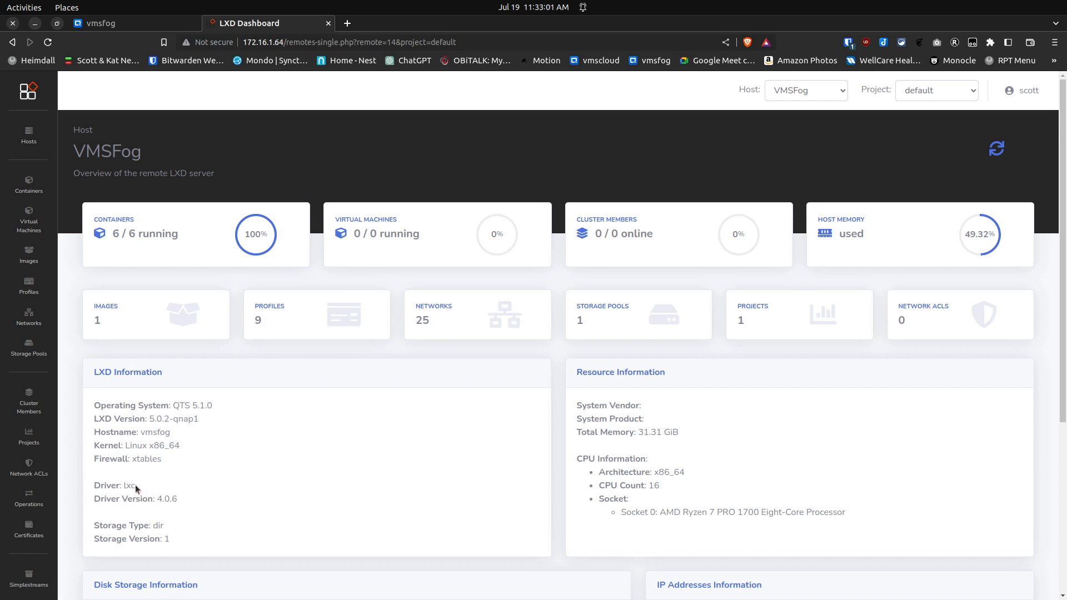
Start creating a virtual machine on the VMSFog host and name it Test-VM
click(30, 217)
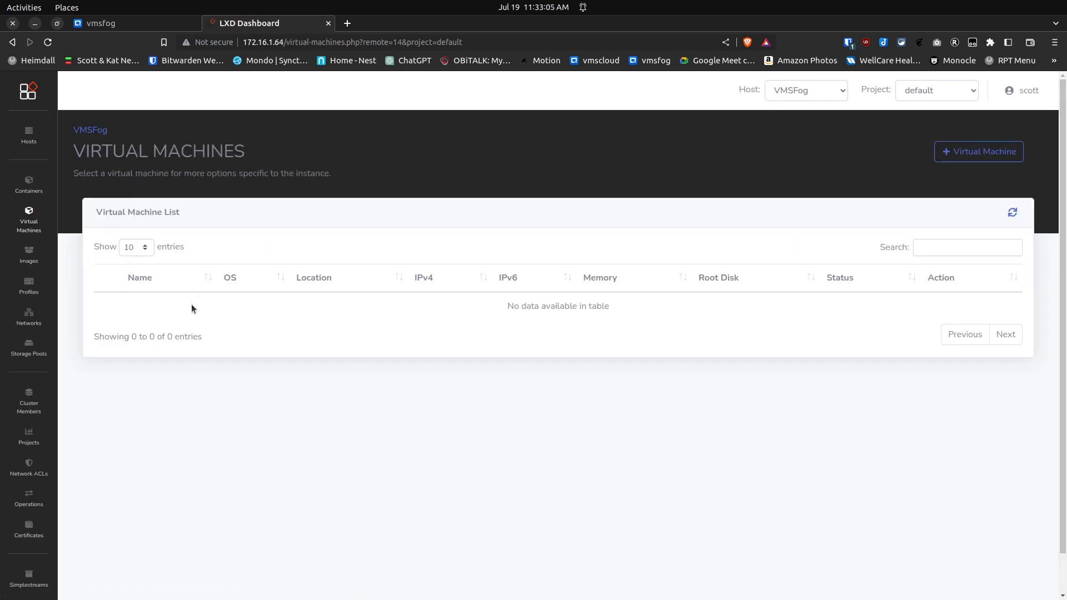
click(947, 154)
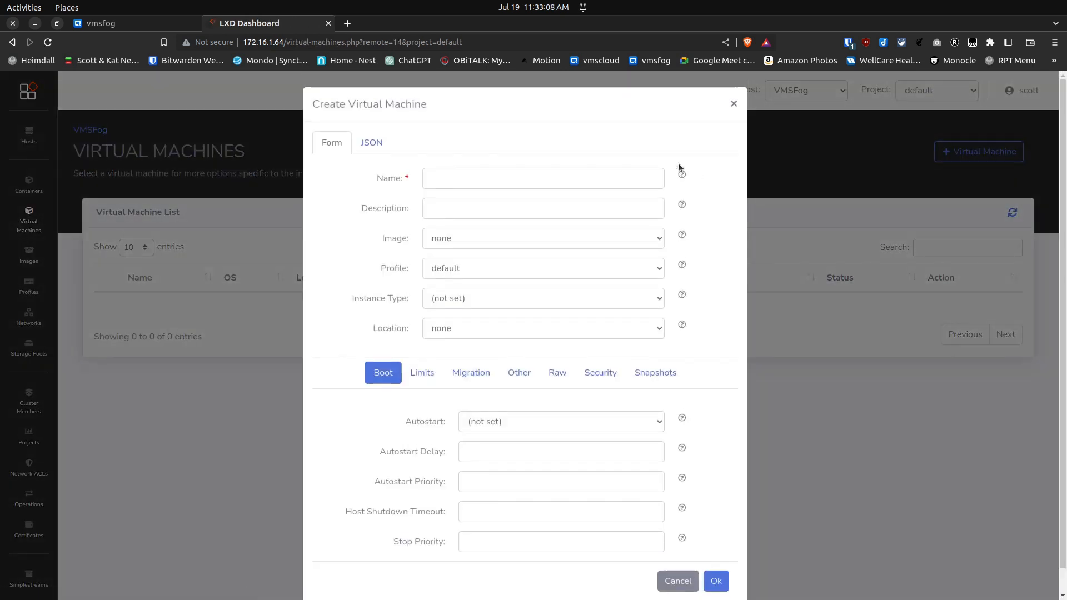
click(528, 178)
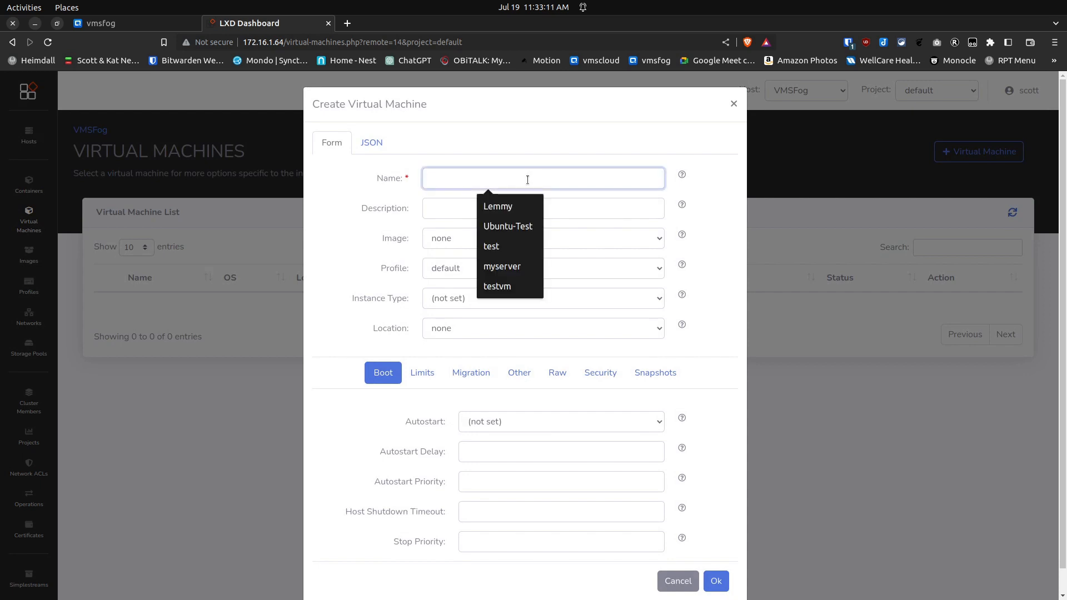
text(Test-)
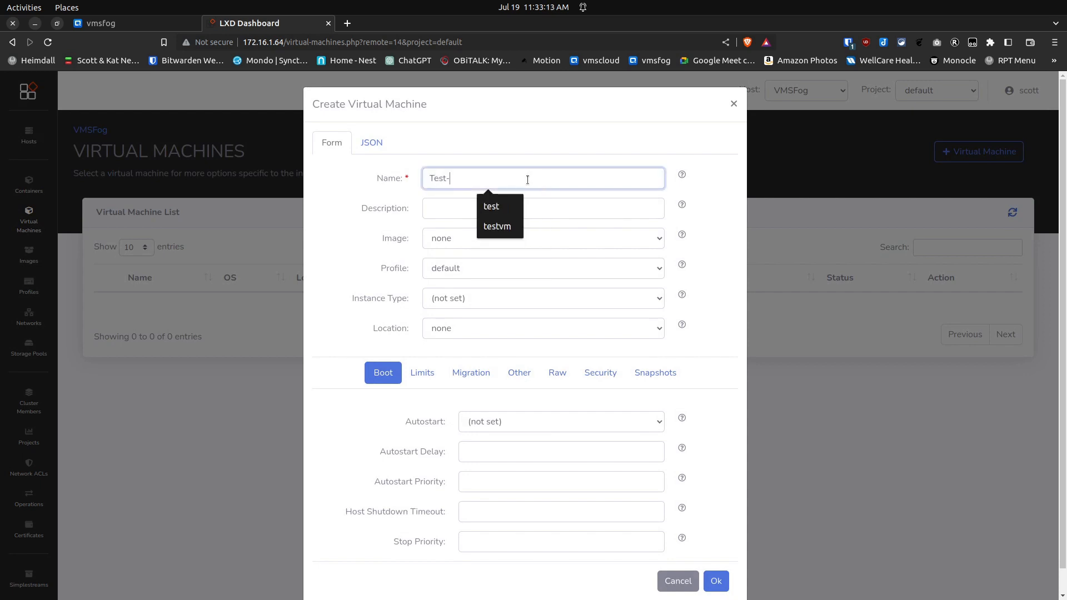
text(VM)
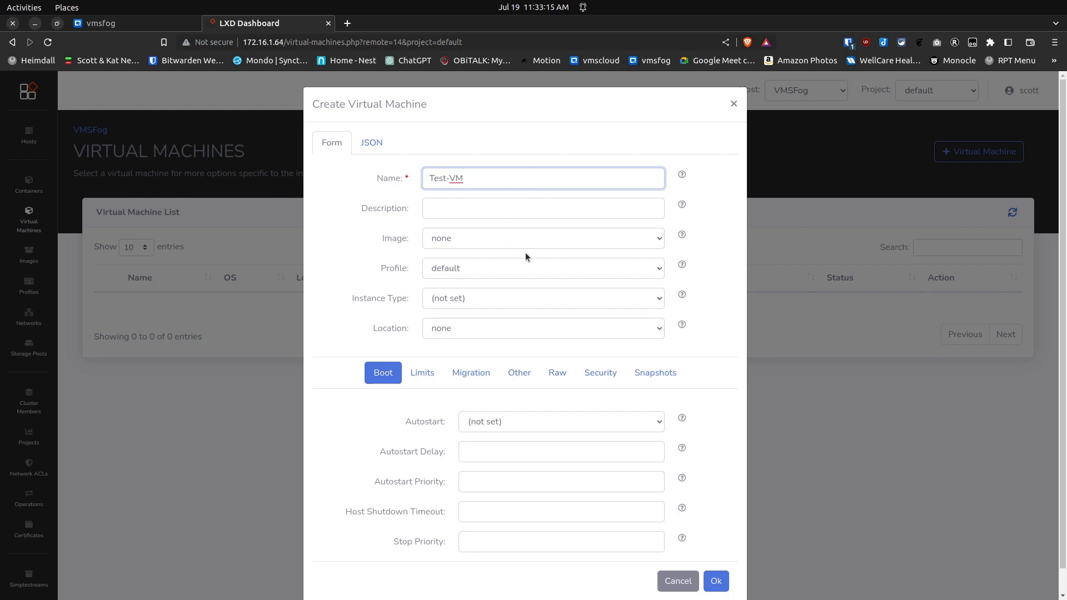
Check which images are offered for the new virtual machine and cancel its creation
click(522, 238)
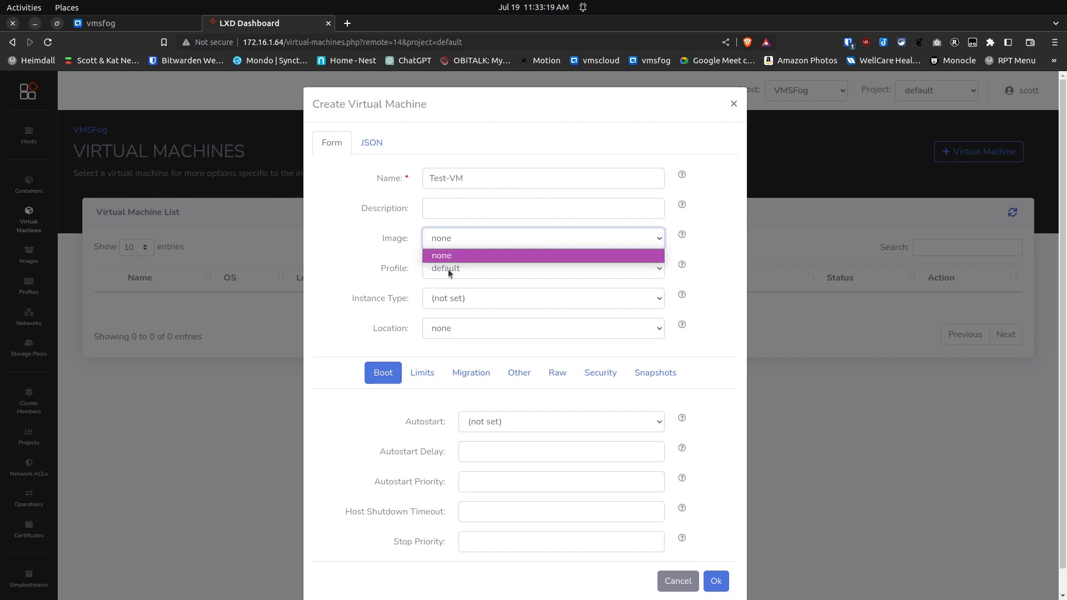
click(374, 234)
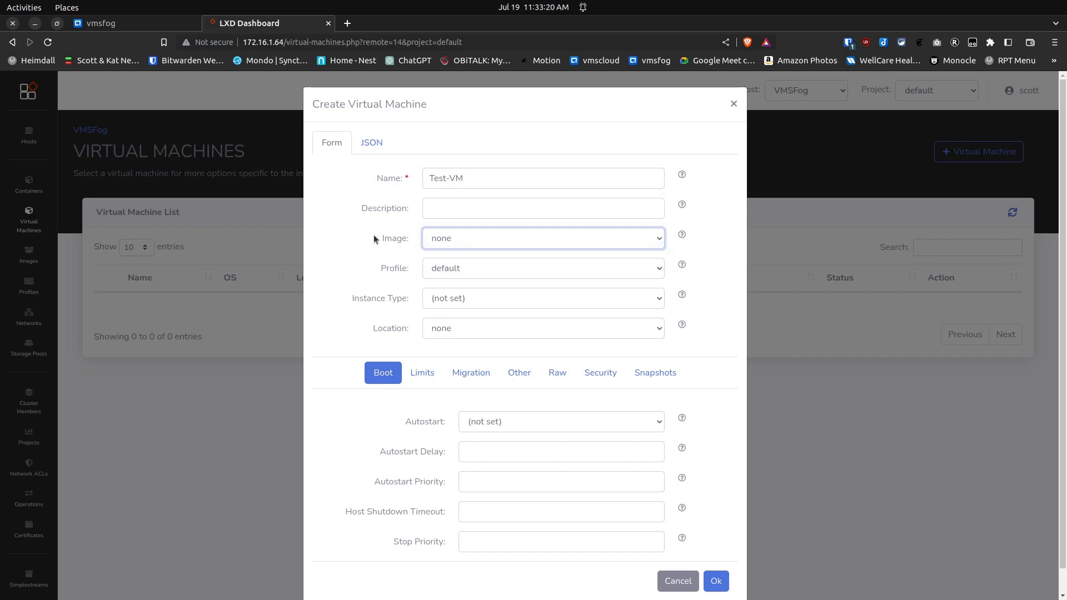
click(443, 236)
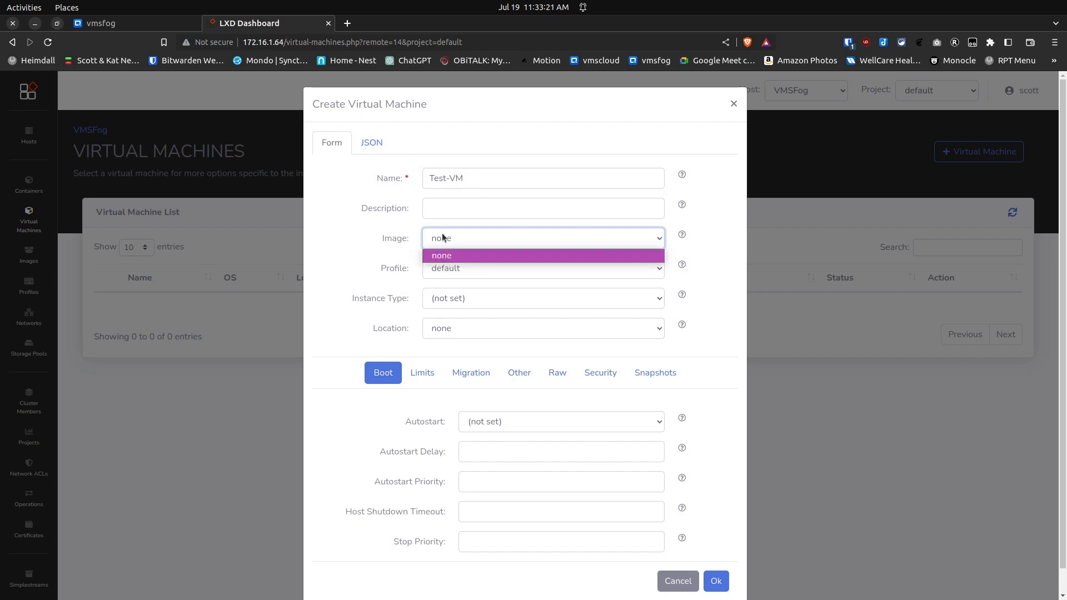
click(443, 271)
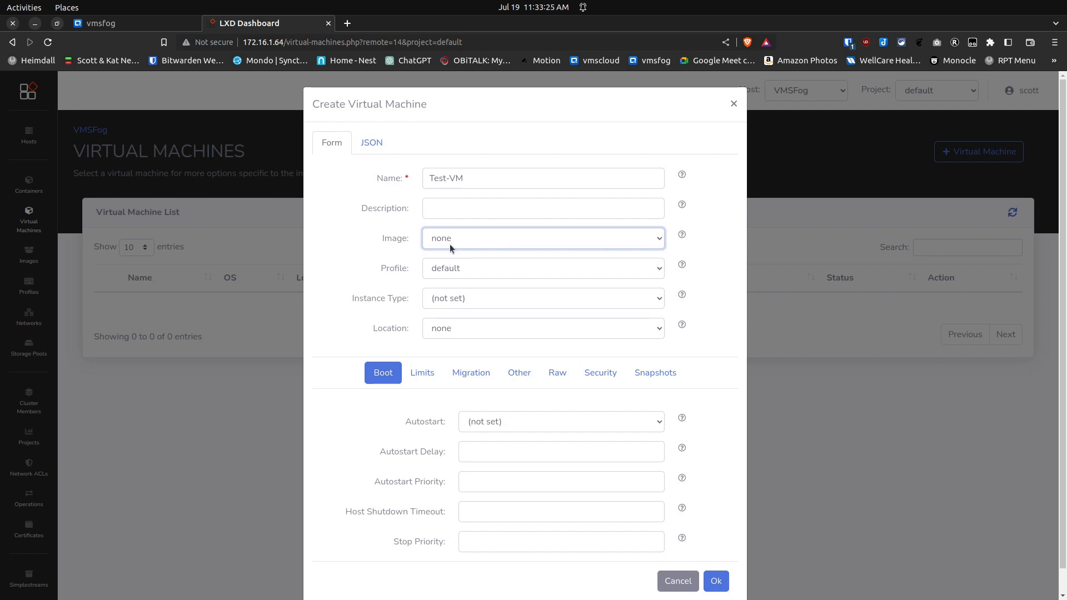
click(450, 247)
click(450, 247)
click(675, 581)
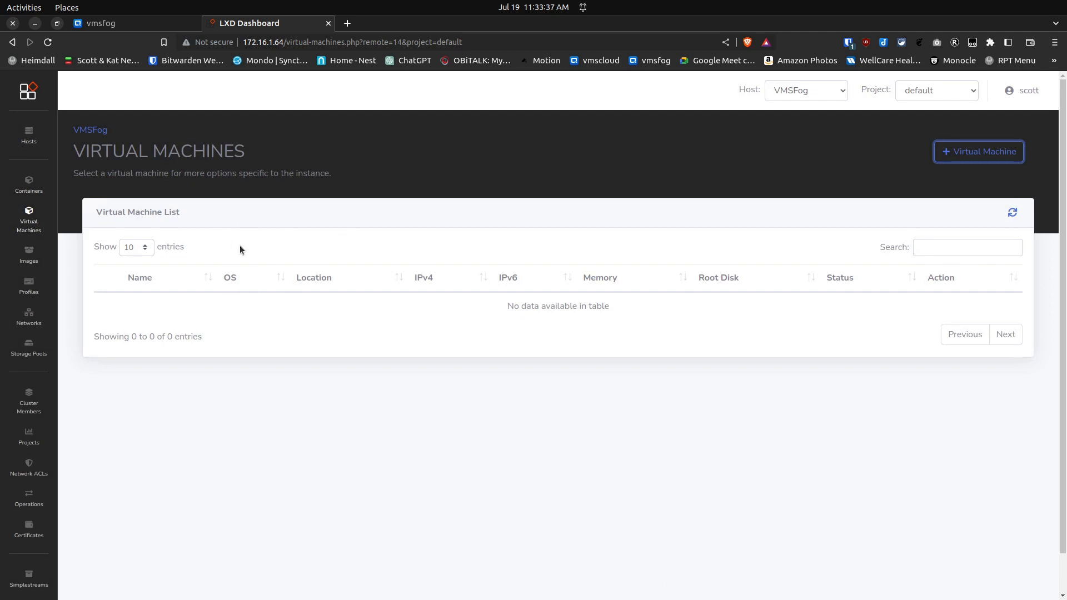
Switch to the vmsfog QTS desktop and look over its installed systems and applications
click(110, 25)
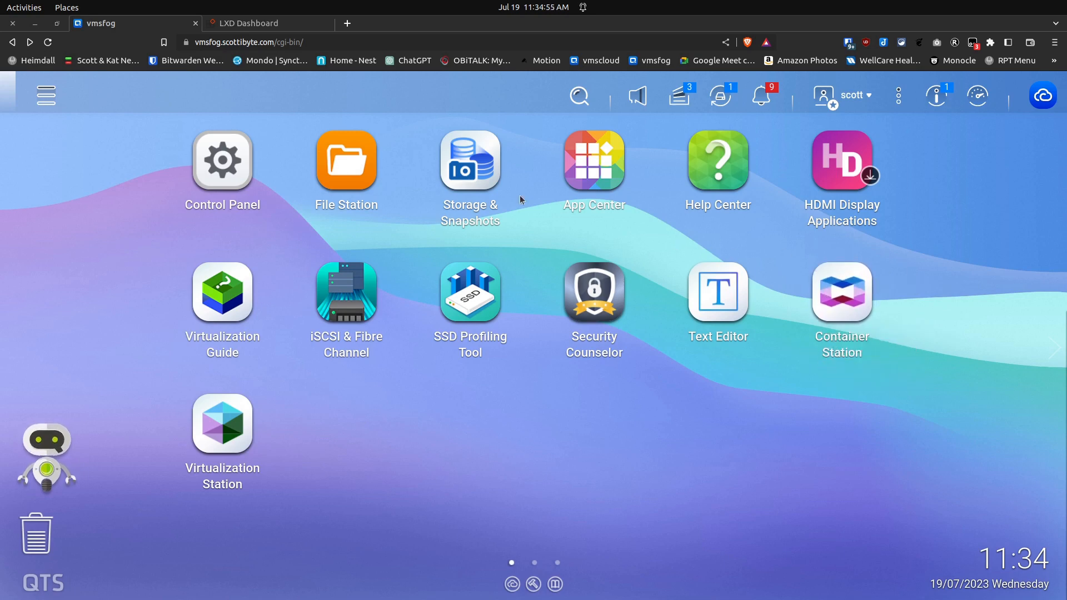
click(45, 96)
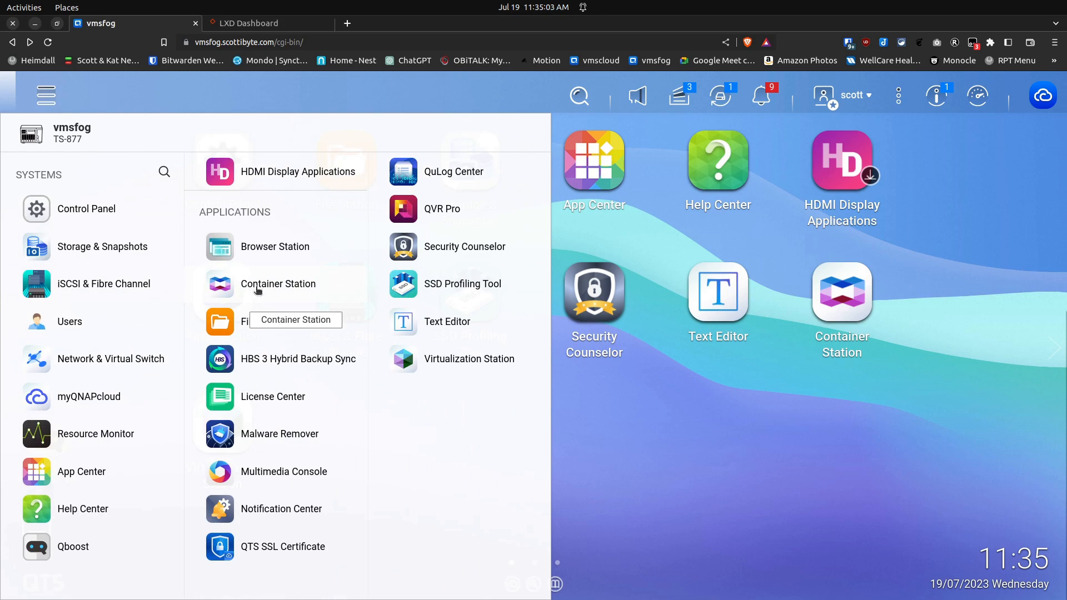
click(586, 427)
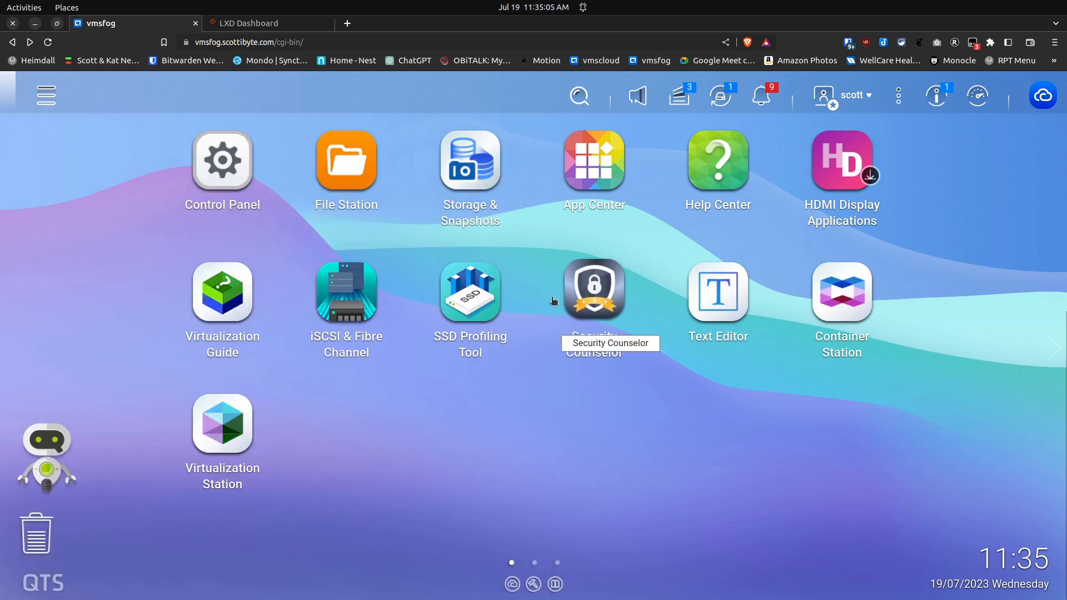
Launch Container Station from the App Center's installed apps and close the App Center window
click(590, 166)
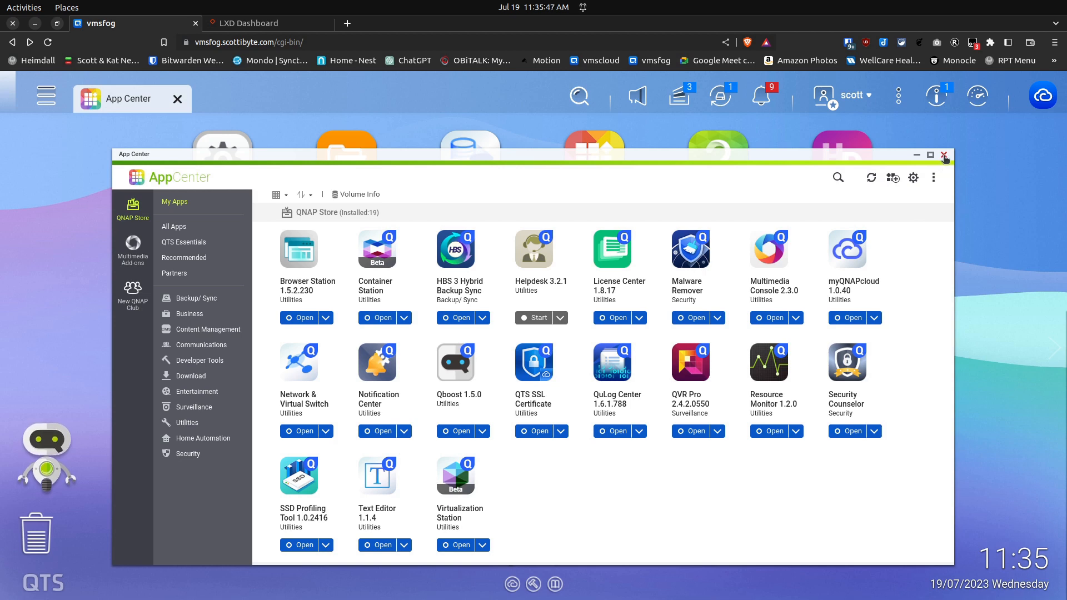
click(364, 318)
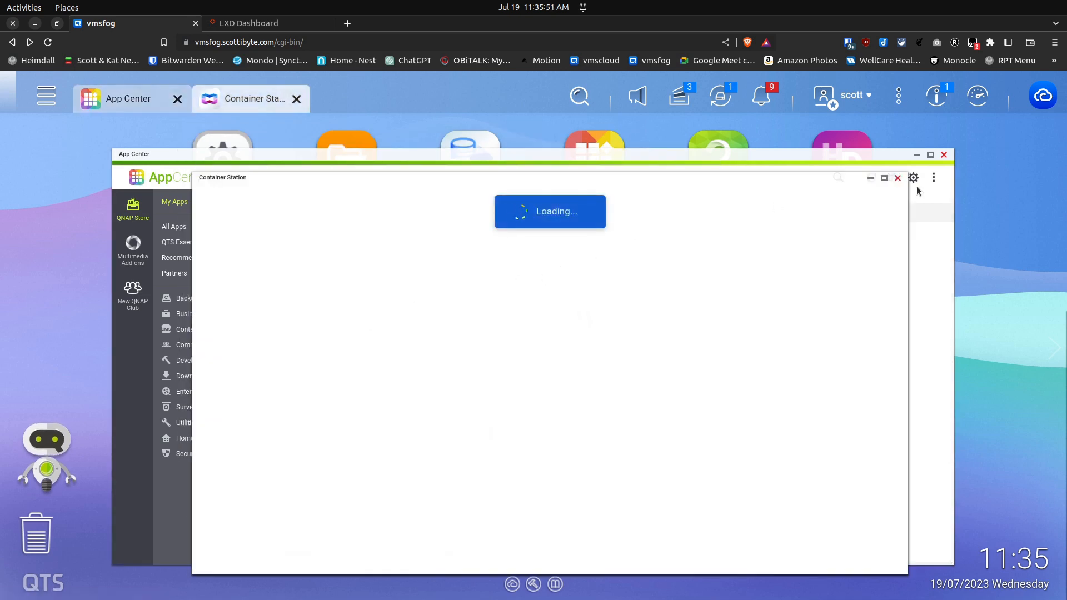
click(943, 156)
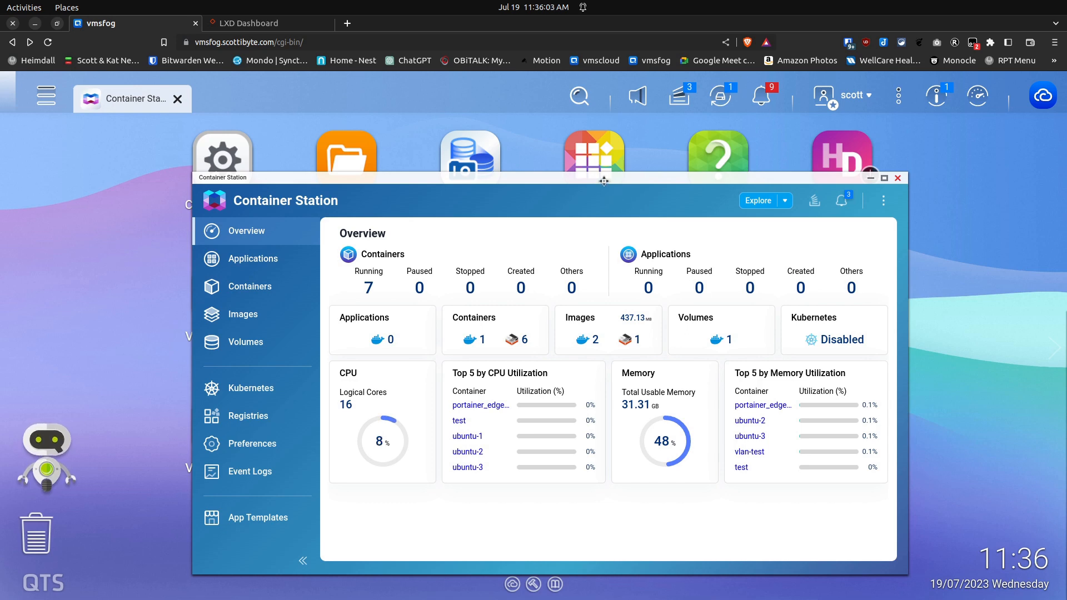
drag(604, 181, 595, 162)
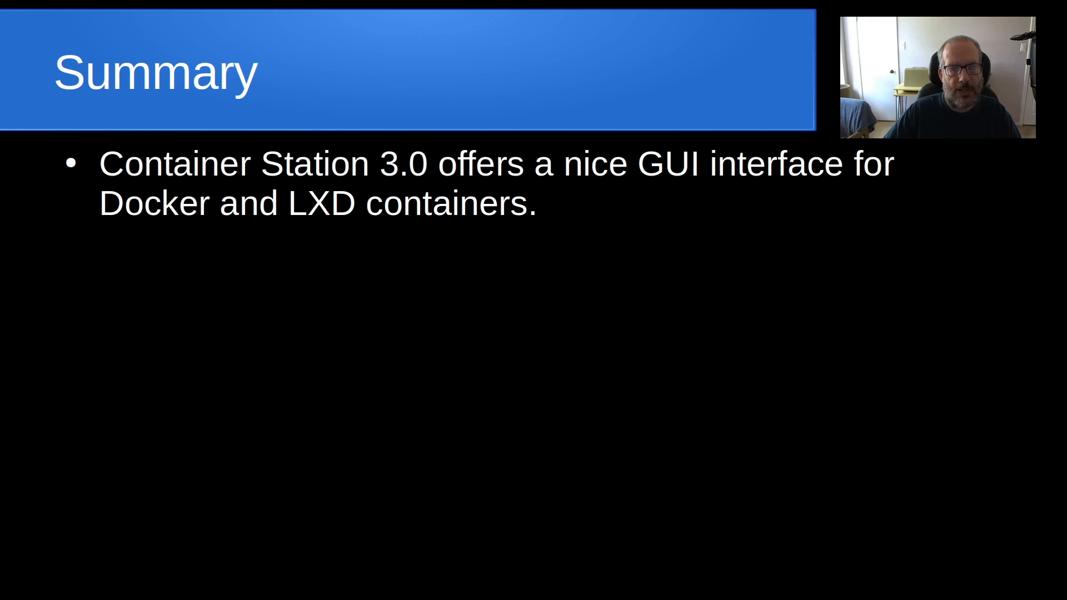
key(Right)
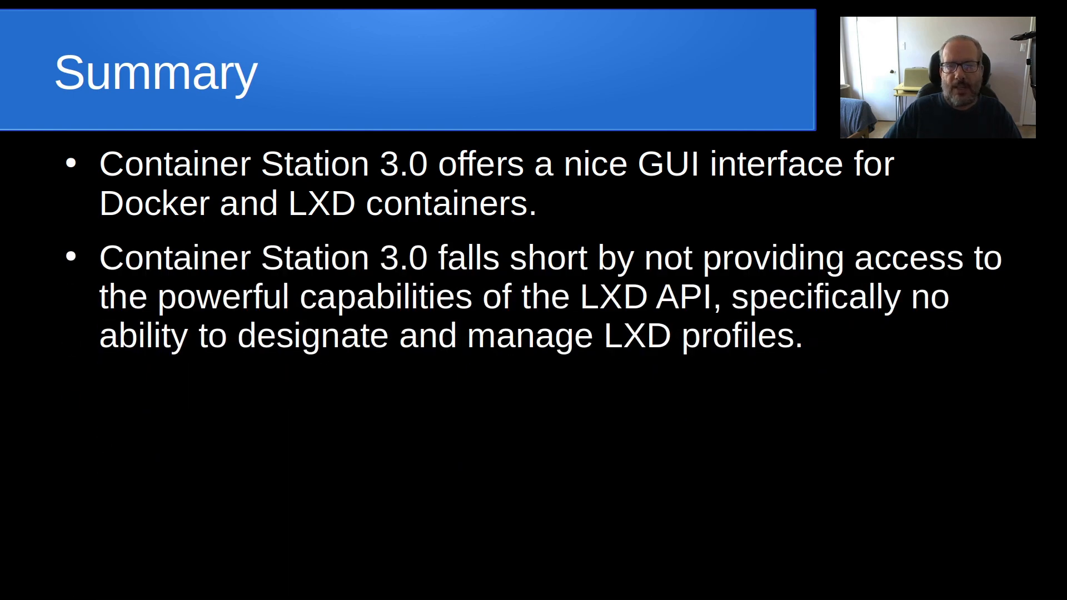